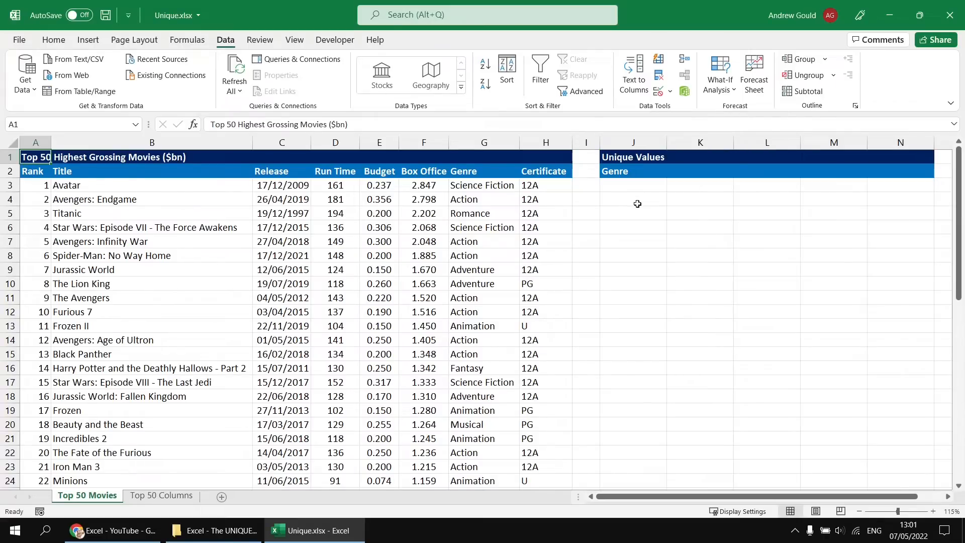
Step: Enter the formula =UNIQUE(G3:G52) in cell J3 to list the distinct movie genres
{"action": "left_click", "coordinate": [633, 186]}
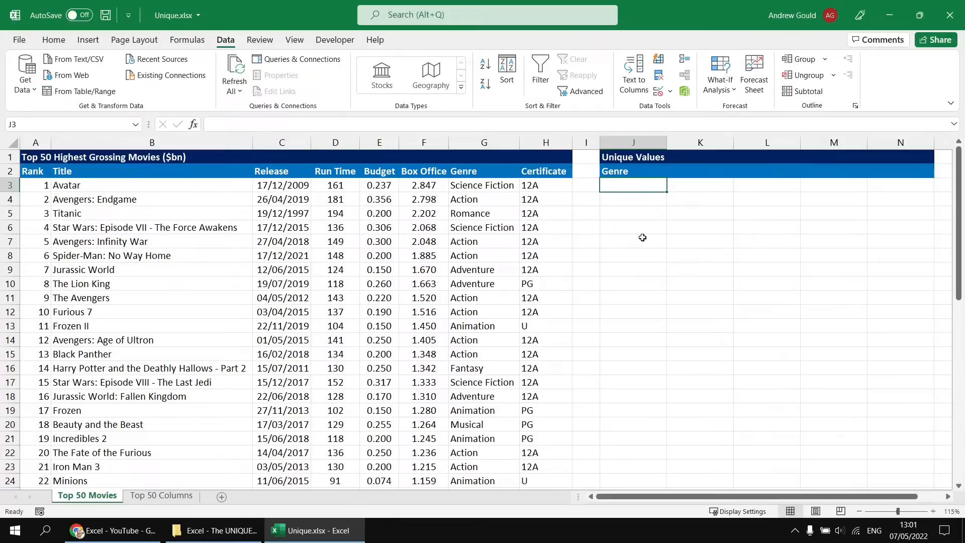
{"action": "type", "text": "="}
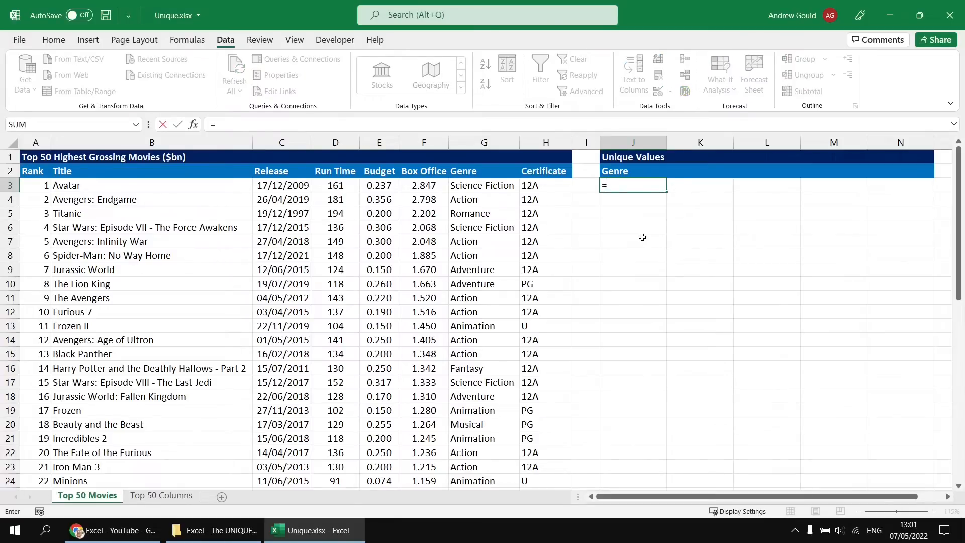
{"action": "type", "text": "uni"}
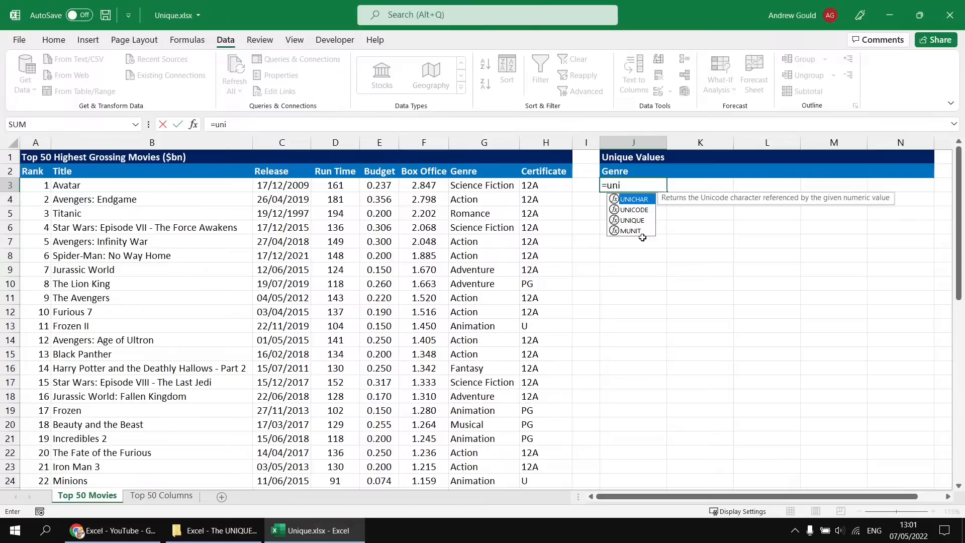
{"action": "key", "text": "Down"}
{"action": "key", "text": "Down"}
{"action": "key", "text": "Tab"}
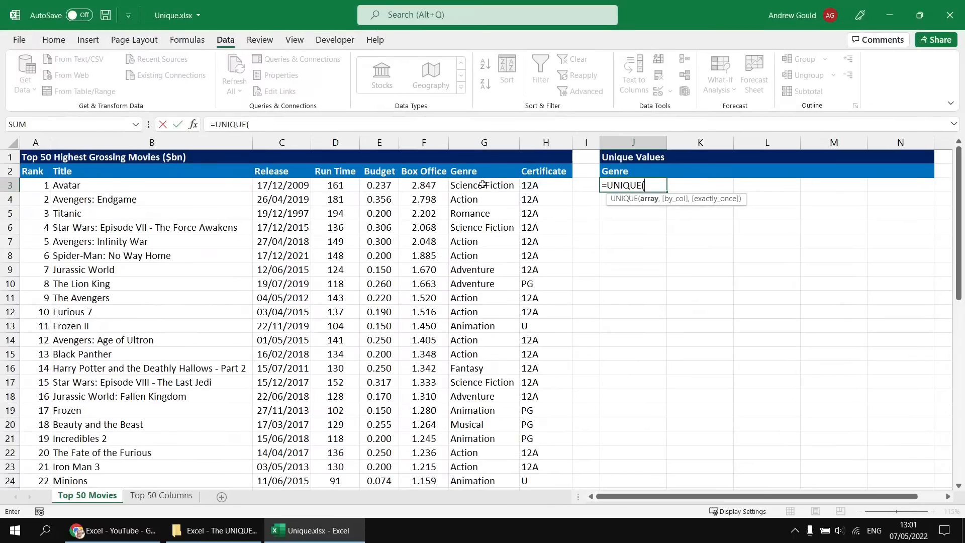
{"action": "left_click", "coordinate": [483, 185]}
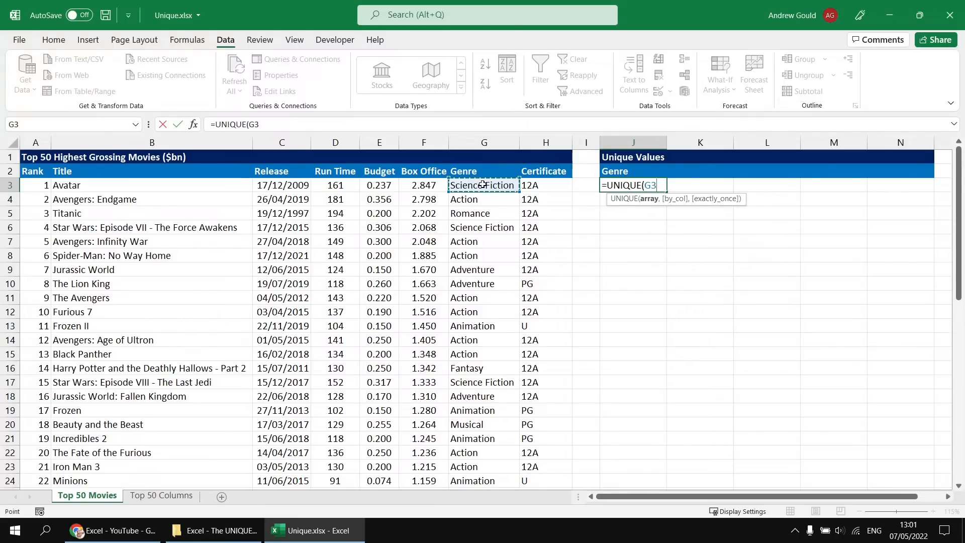
{"action": "key", "text": "ctrl+shift+Down"}
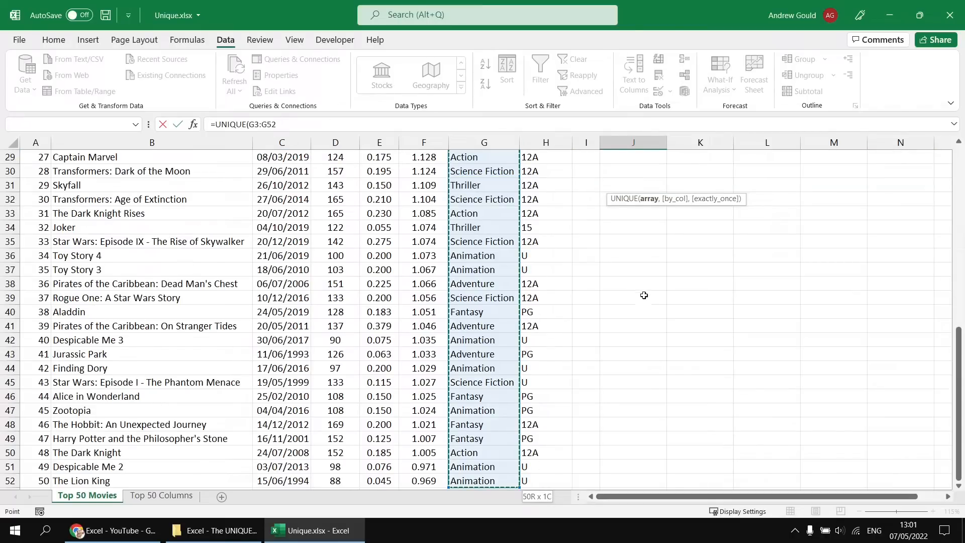
{"action": "type", "text": ")"}
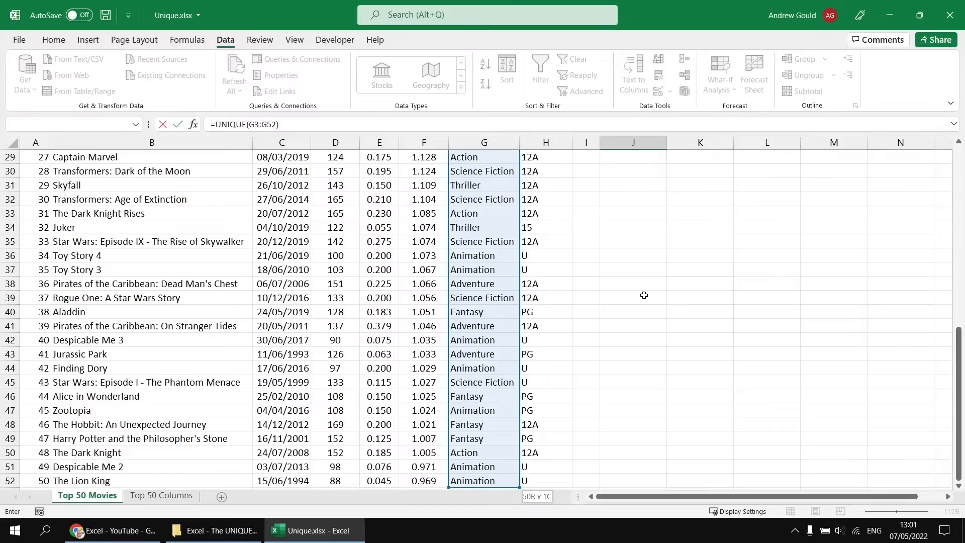
{"action": "key", "text": "ctrl+Return"}
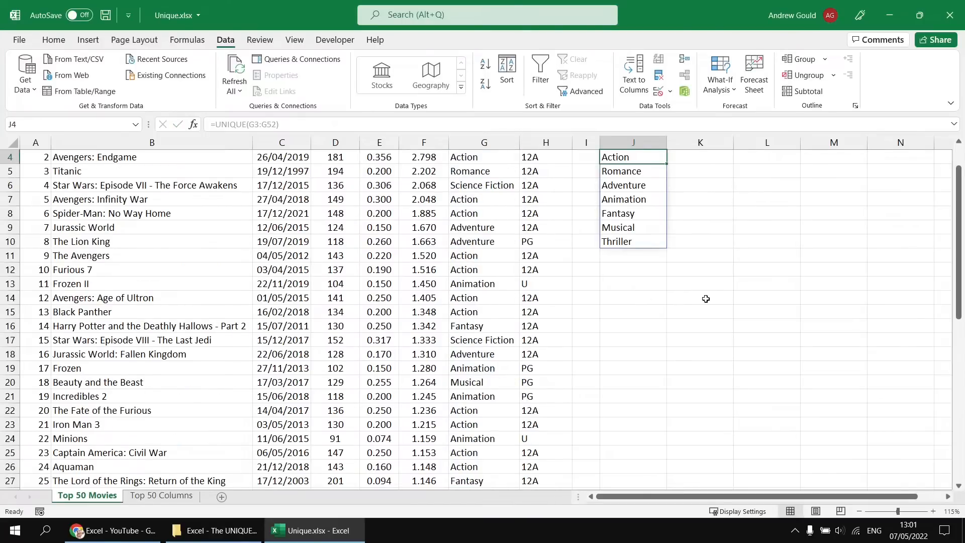
{"action": "scroll", "coordinate": [701, 299], "scroll_direction": "up", "scroll_amount": 1}
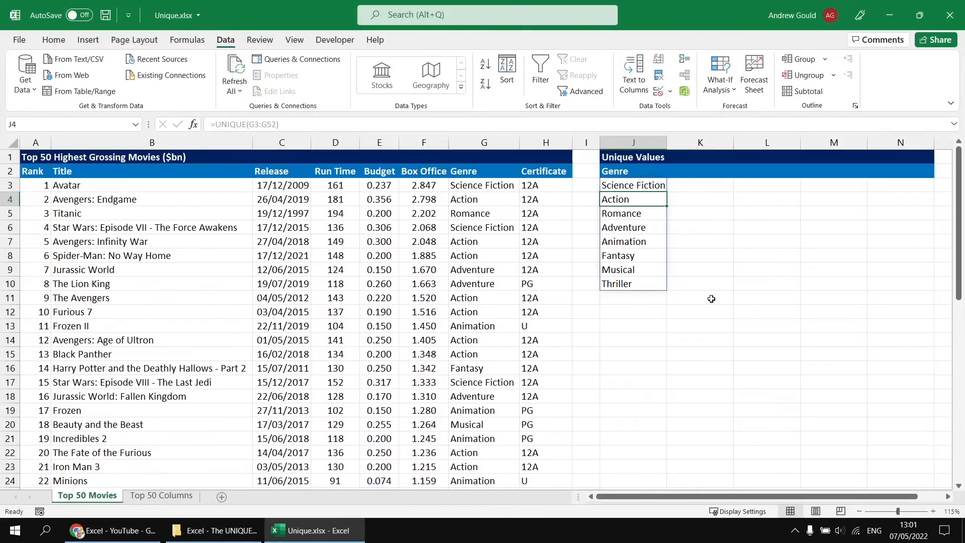
{"action": "left_click", "coordinate": [638, 186]}
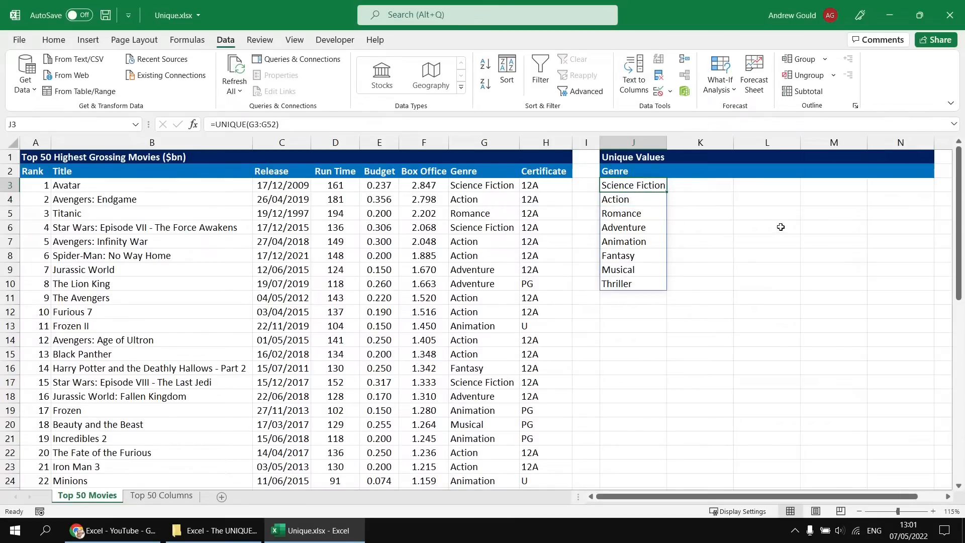
Step: View the Excel playlist on YouTube in Chrome, return to the workbook and inspect the range referenced by J3's formula
{"action": "left_click", "coordinate": [111, 534]}
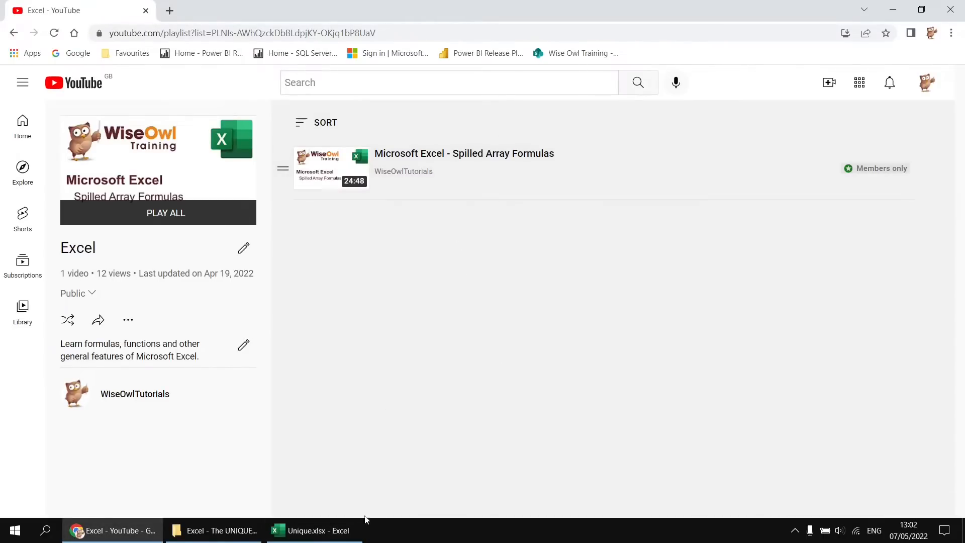
{"action": "left_click", "coordinate": [319, 530]}
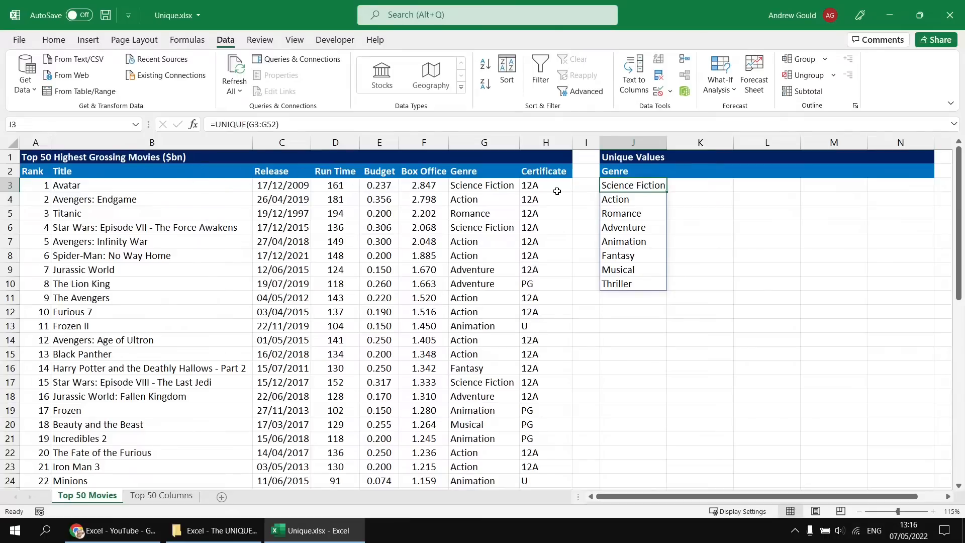
{"action": "key", "text": "F2"}
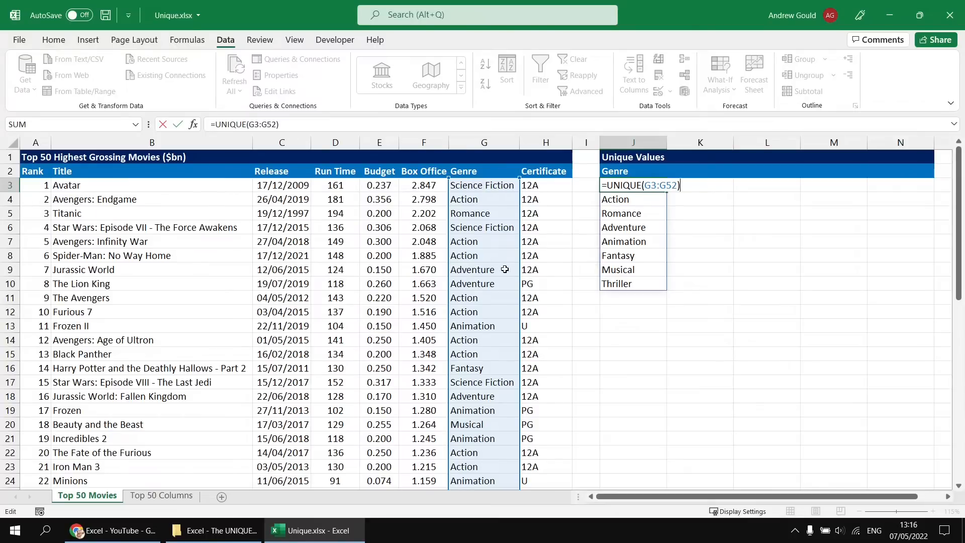
{"action": "key", "text": "Escape"}
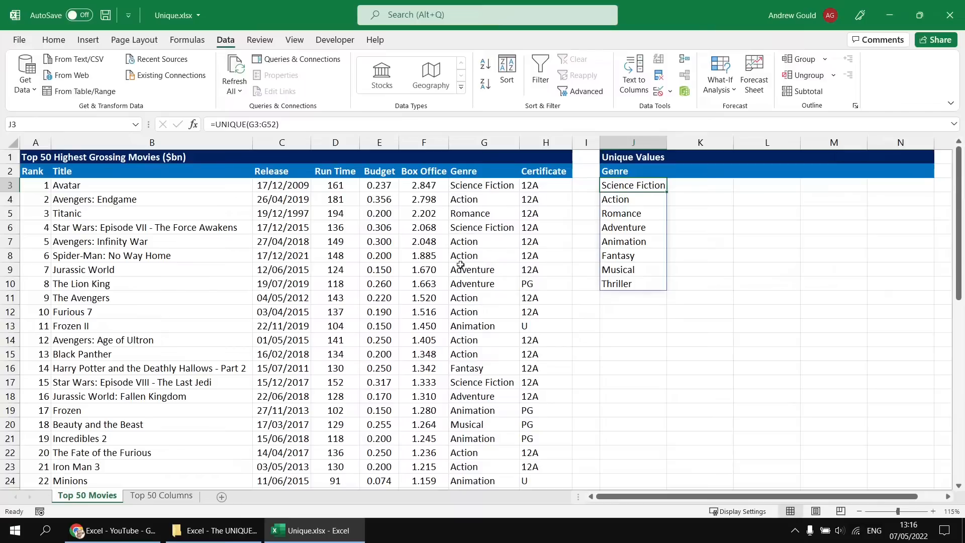
Step: Create named ranges for the movie table A2:H52 from its top row only, excluding the right column
{"action": "left_click", "coordinate": [50, 172]}
{"action": "mouse_move", "coordinate": [51, 172]}
{"action": "left_mouse_down"}
{"action": "mouse_move", "coordinate": [342, 186]}
{"action": "mouse_move", "coordinate": [475, 174]}
{"action": "mouse_move", "coordinate": [45, 171]}
{"action": "left_mouse_up"}
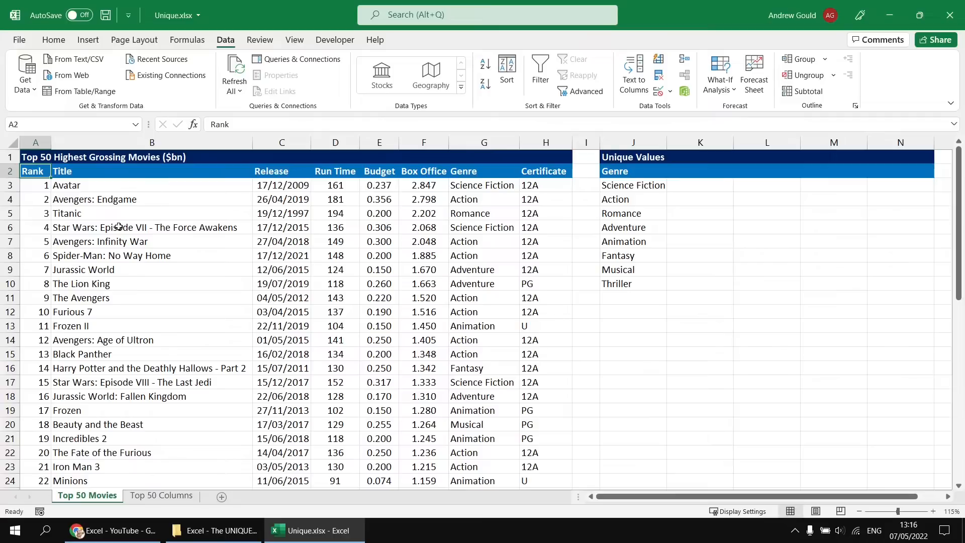
{"action": "key", "text": "ctrl+shift+Down"}
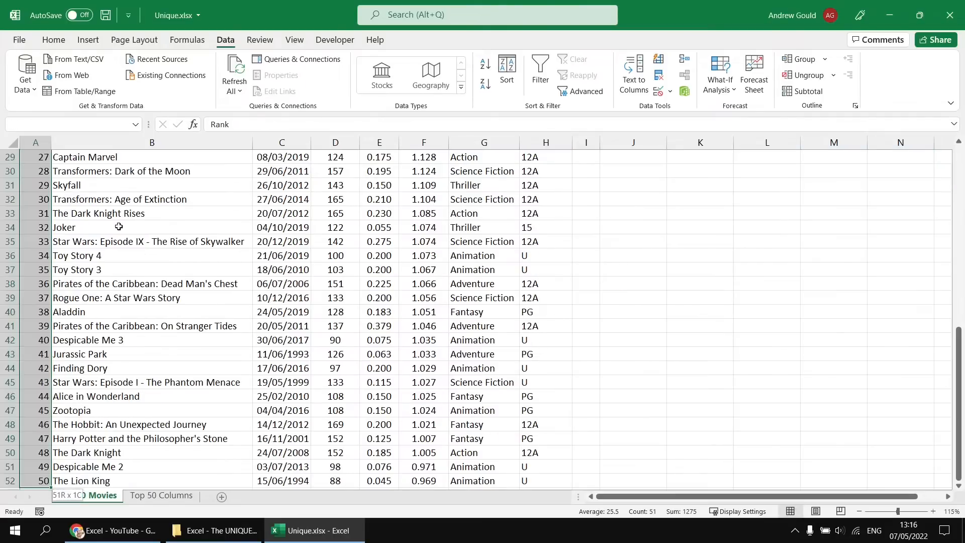
{"action": "key", "text": "ctrl+shift+Right"}
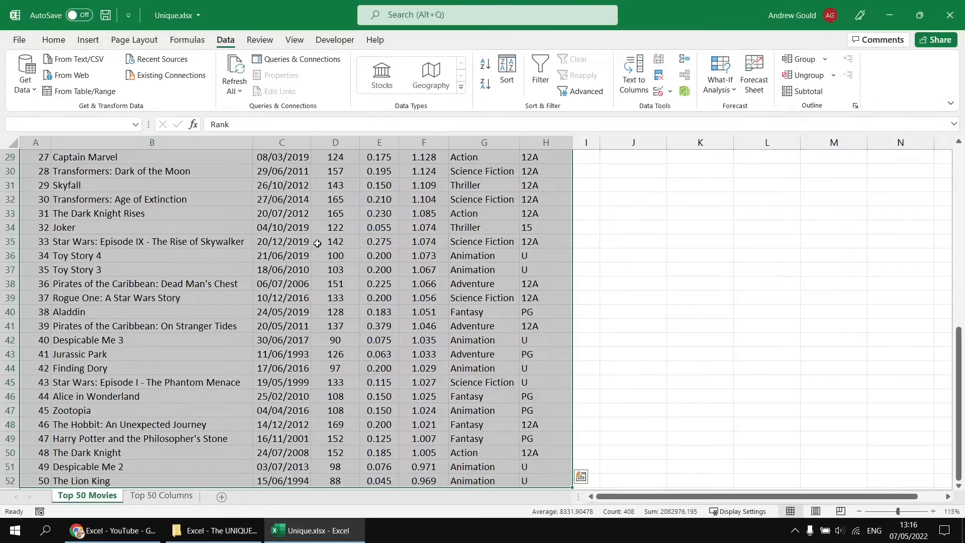
{"action": "scroll", "coordinate": [317, 244], "scroll_direction": "down", "scroll_amount": 2, "text": "ctrl"}
{"action": "scroll", "coordinate": [317, 244], "scroll_direction": "down", "scroll_amount": 2, "text": "ctrl"}
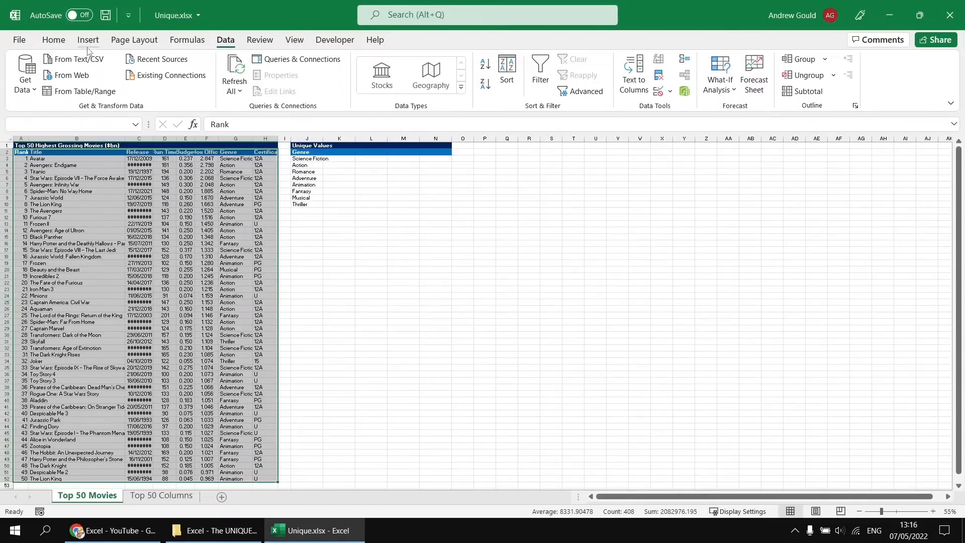
{"action": "left_click", "coordinate": [186, 40]}
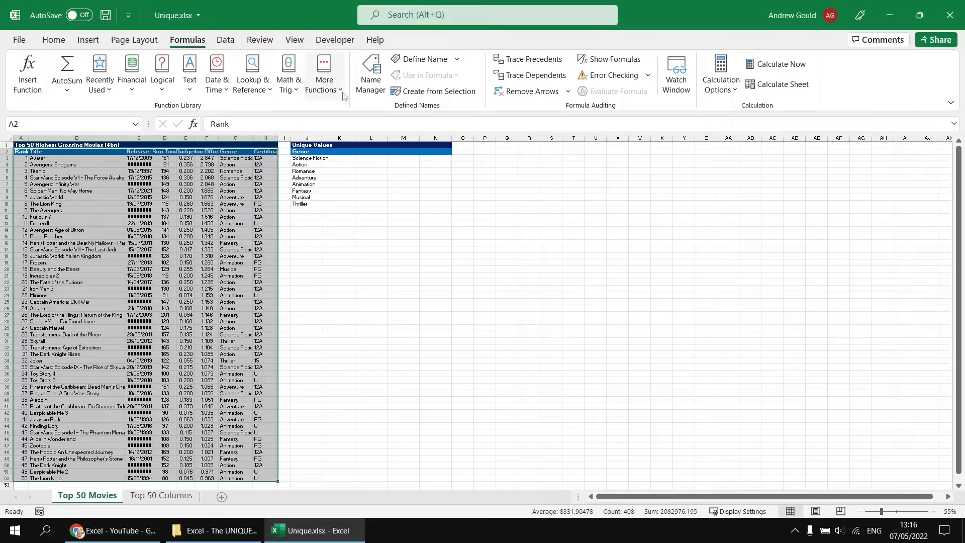
{"action": "left_click", "coordinate": [418, 93]}
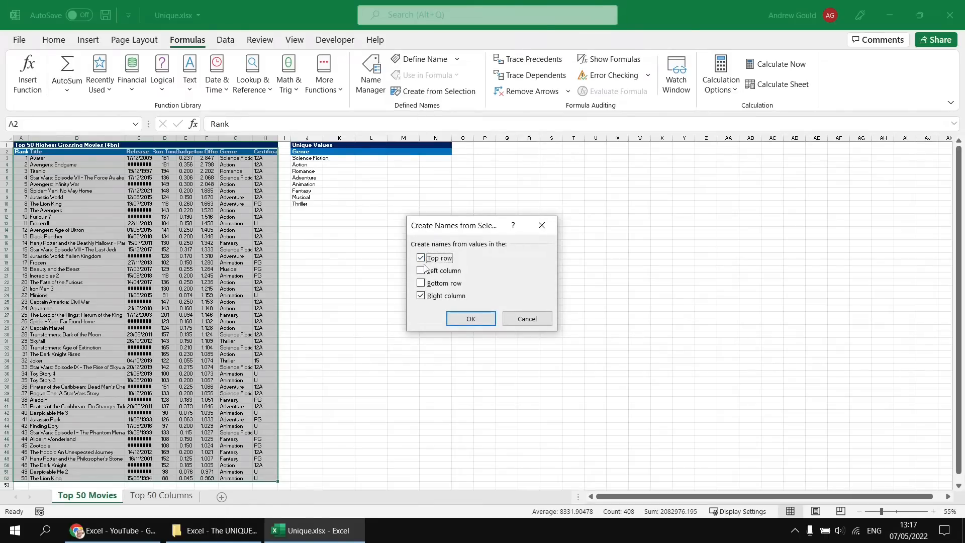
{"action": "left_click", "coordinate": [421, 296]}
{"action": "left_click", "coordinate": [520, 340]}
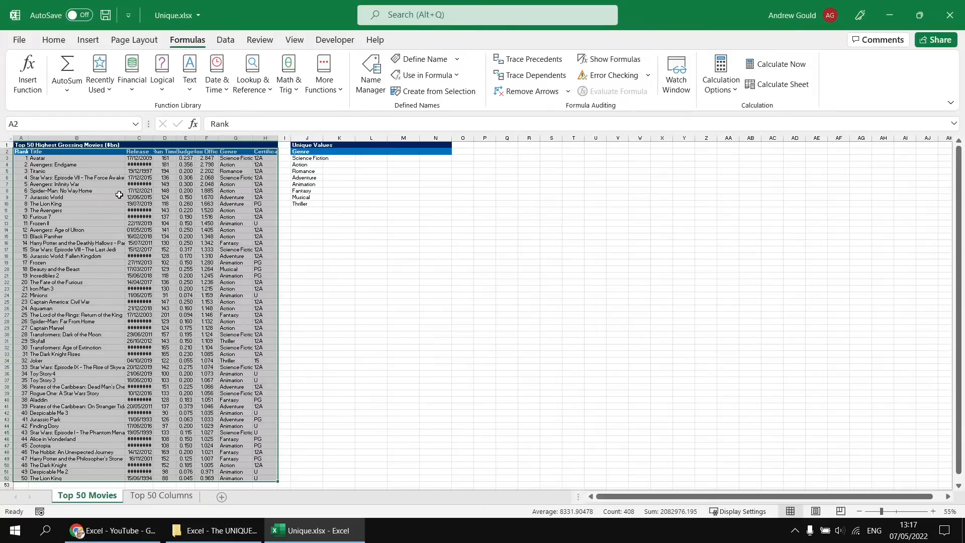
Step: Go to the named ranges Box_Office and Budget in turn to check which cells each covers
{"action": "scroll", "coordinate": [120, 195], "scroll_direction": "up", "scroll_amount": 3, "text": "ctrl"}
{"action": "scroll", "coordinate": [120, 195], "scroll_direction": "up", "scroll_amount": 4, "text": "ctrl"}
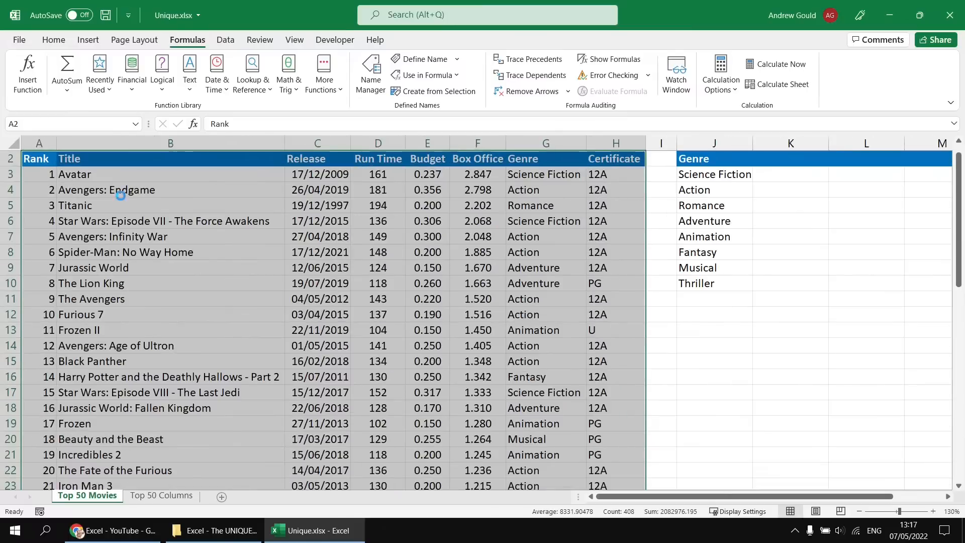
{"action": "scroll", "coordinate": [120, 196], "scroll_direction": "up", "scroll_amount": 1}
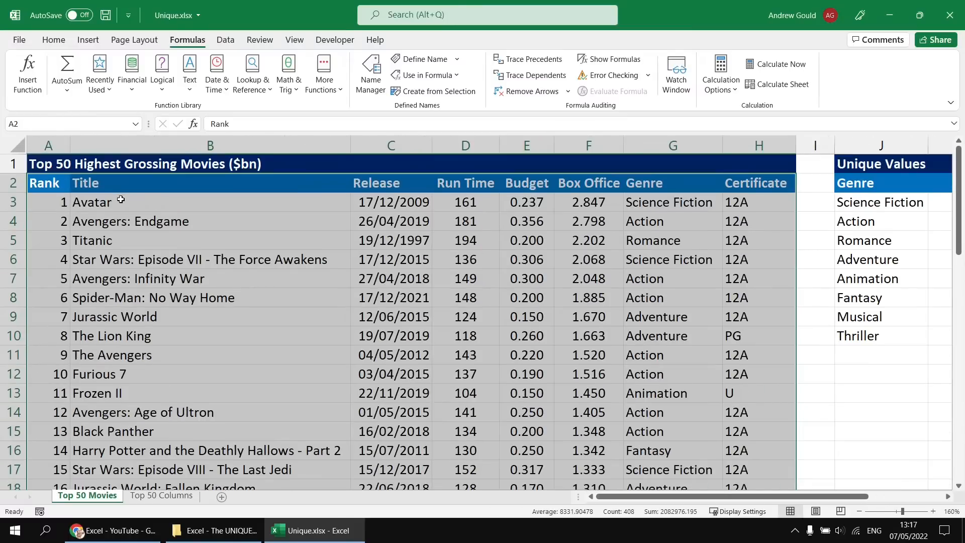
{"action": "left_click", "coordinate": [136, 124]}
{"action": "left_click", "coordinate": [83, 135]}
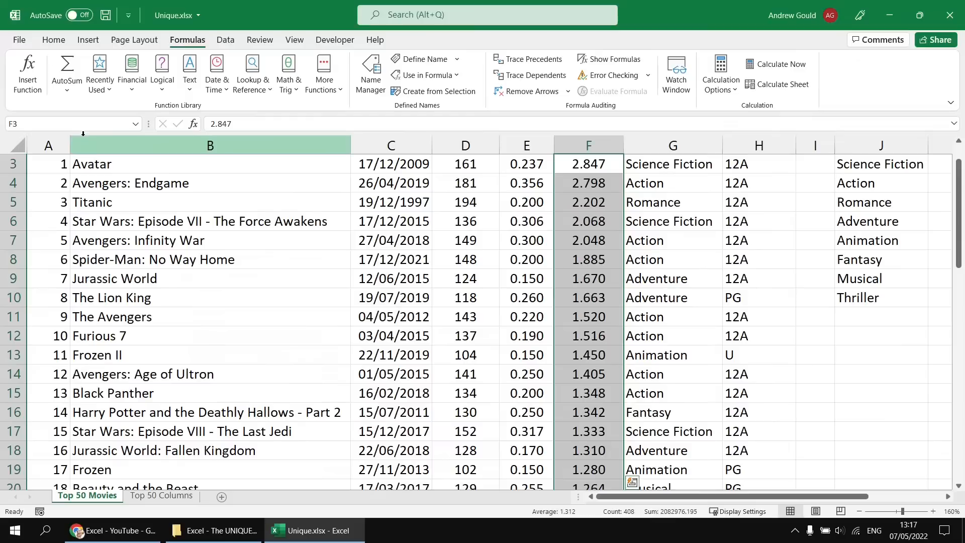
{"action": "scroll", "coordinate": [139, 169], "scroll_direction": "up", "scroll_amount": 1}
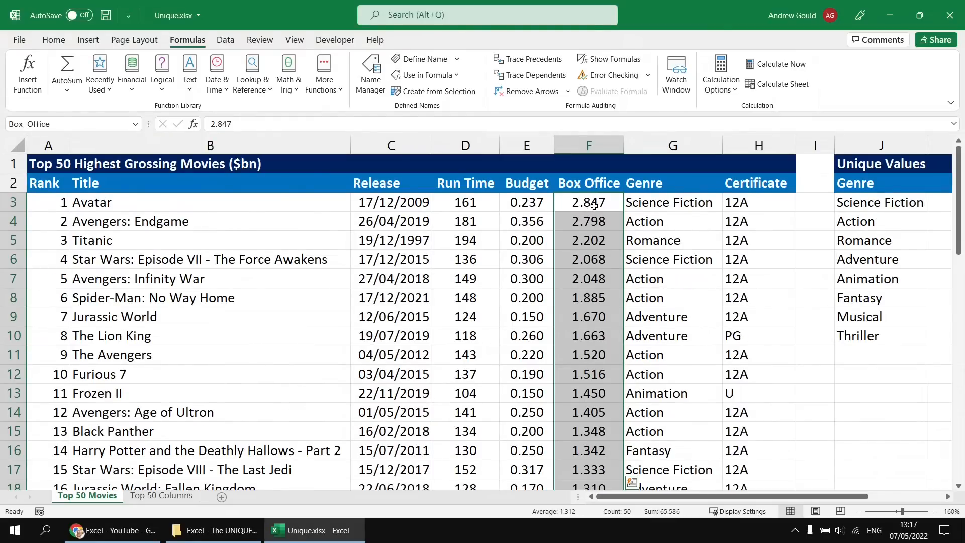
{"action": "left_click", "coordinate": [136, 124]}
{"action": "left_click", "coordinate": [57, 152]}
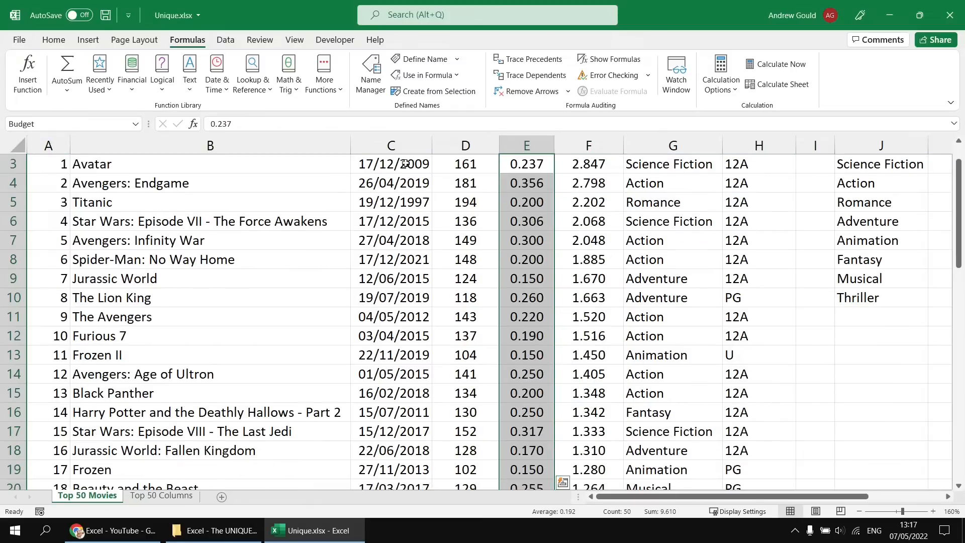
{"action": "scroll", "coordinate": [503, 223], "scroll_direction": "up", "scroll_amount": 1}
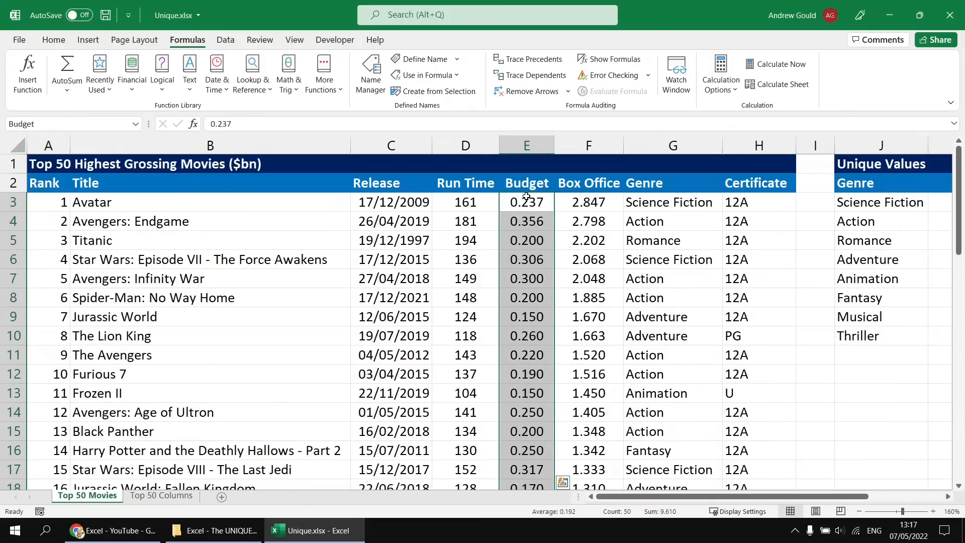
Step: Go to the Certificate named range and review the workbook's defined names in the Name Manager
{"action": "left_click", "coordinate": [136, 123]}
{"action": "left_click", "coordinate": [29, 165]}
{"action": "scroll", "coordinate": [297, 282], "scroll_direction": "up", "scroll_amount": 1}
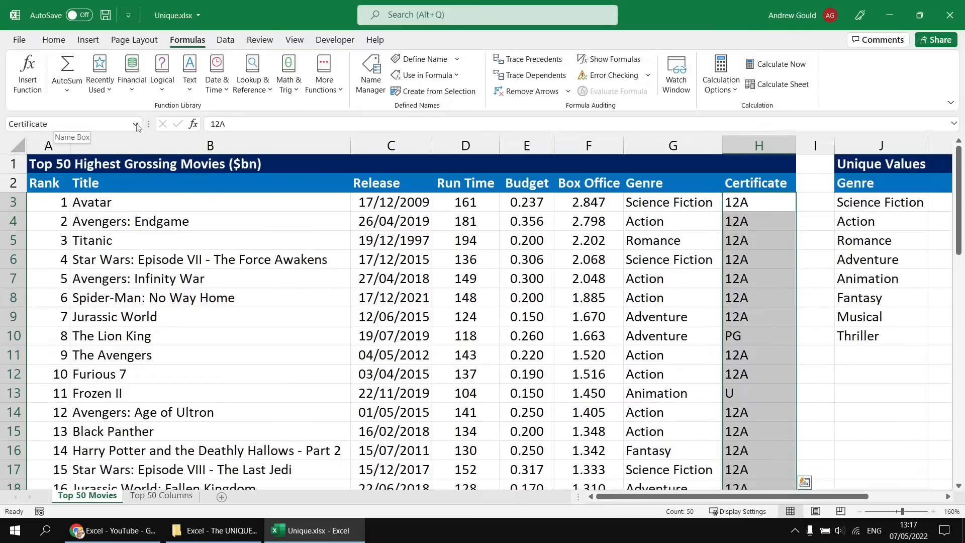
{"action": "left_click", "coordinate": [371, 73]}
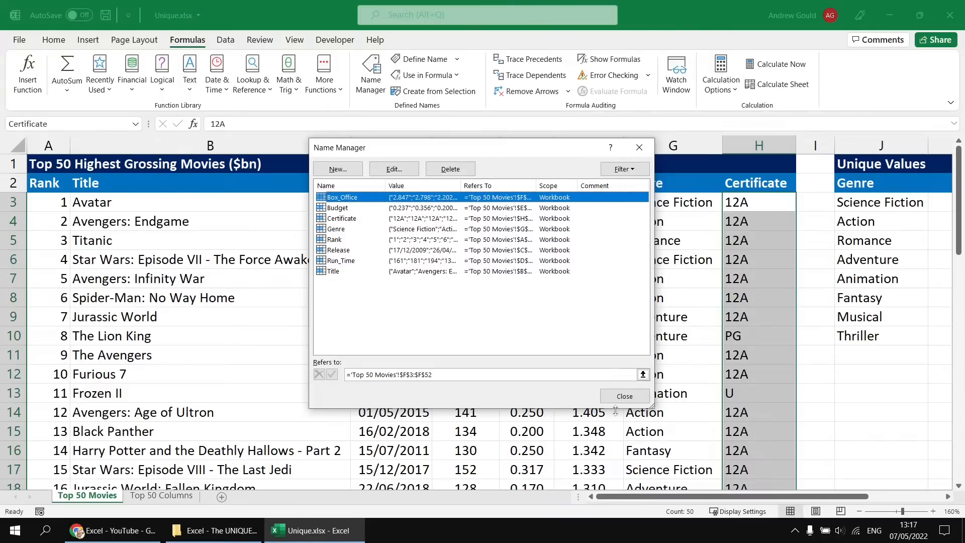
{"action": "left_click", "coordinate": [628, 395]}
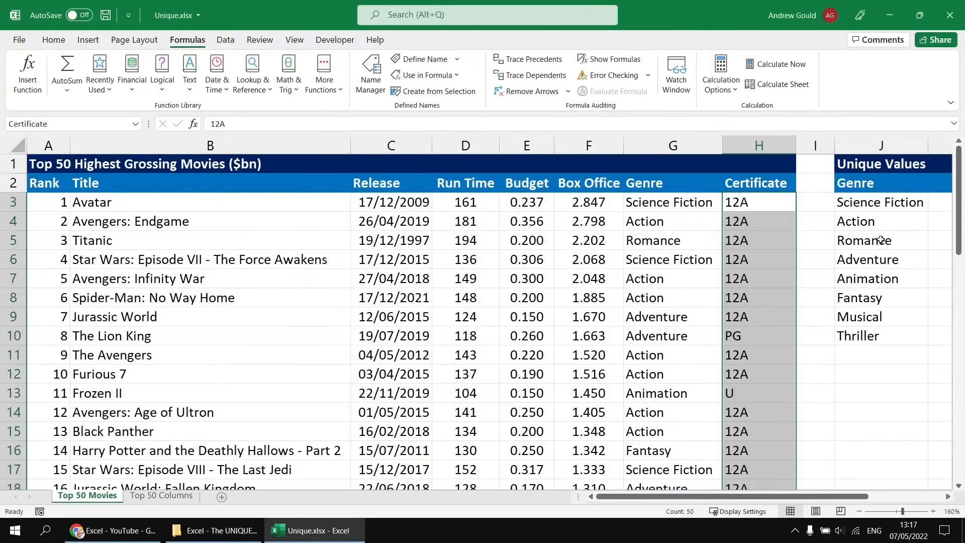
Step: Replace the formula in J3 with =UNIQUE(Genre), using the Genre named range
{"action": "scroll", "coordinate": [875, 245], "scroll_direction": "down", "scroll_amount": 1, "text": "ctrl"}
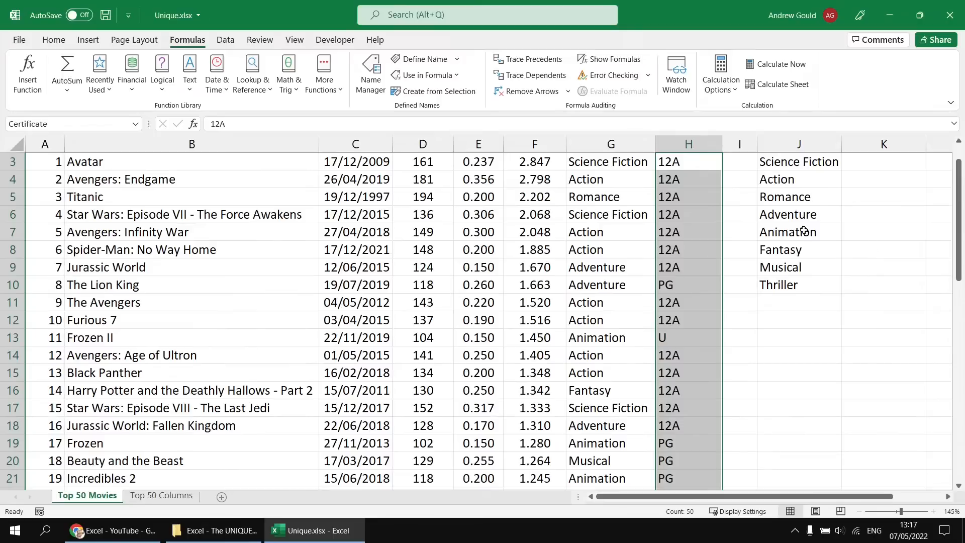
{"action": "scroll", "coordinate": [819, 233], "scroll_direction": "down", "scroll_amount": 1, "text": "ctrl"}
{"action": "scroll", "coordinate": [727, 209], "scroll_direction": "up", "scroll_amount": 1}
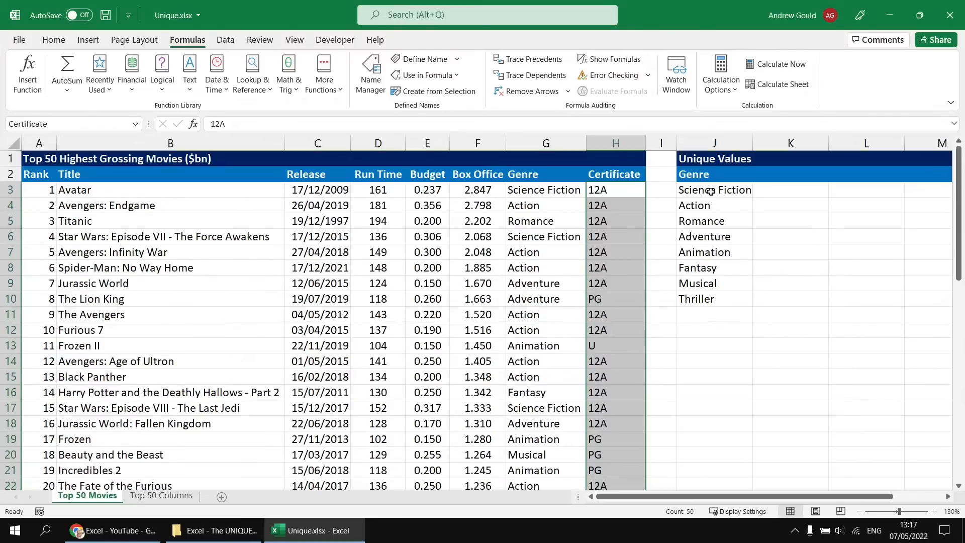
{"action": "left_click", "coordinate": [711, 192]}
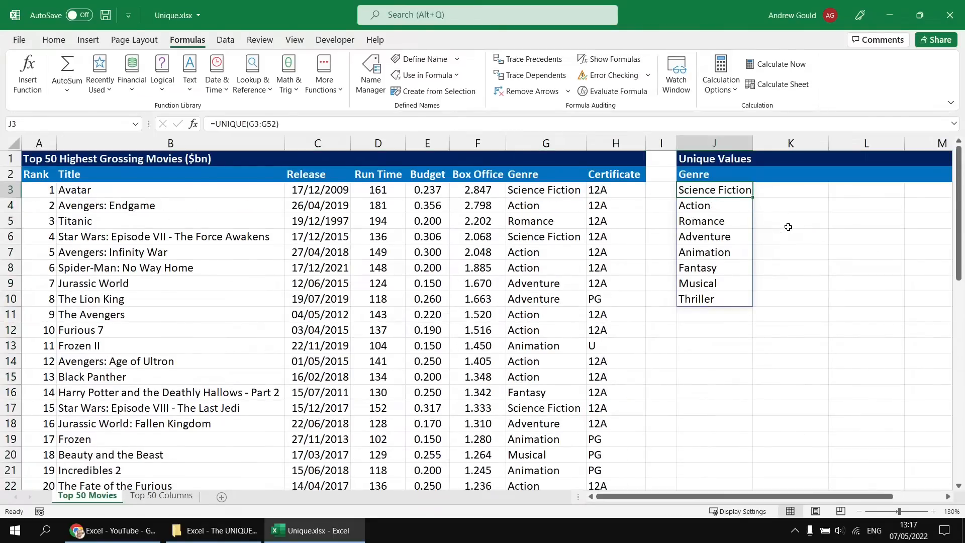
{"action": "key", "text": "Delete"}
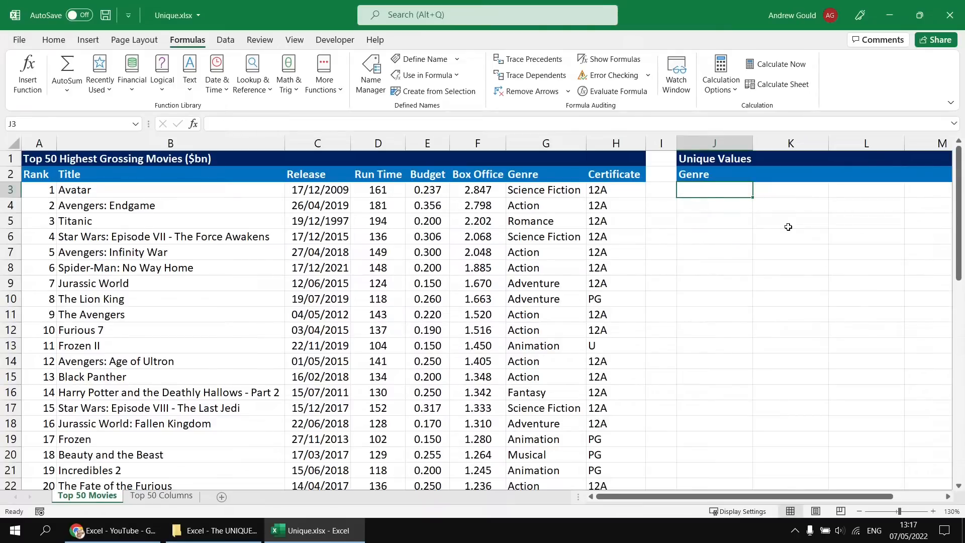
{"action": "type", "text": "=uniq"}
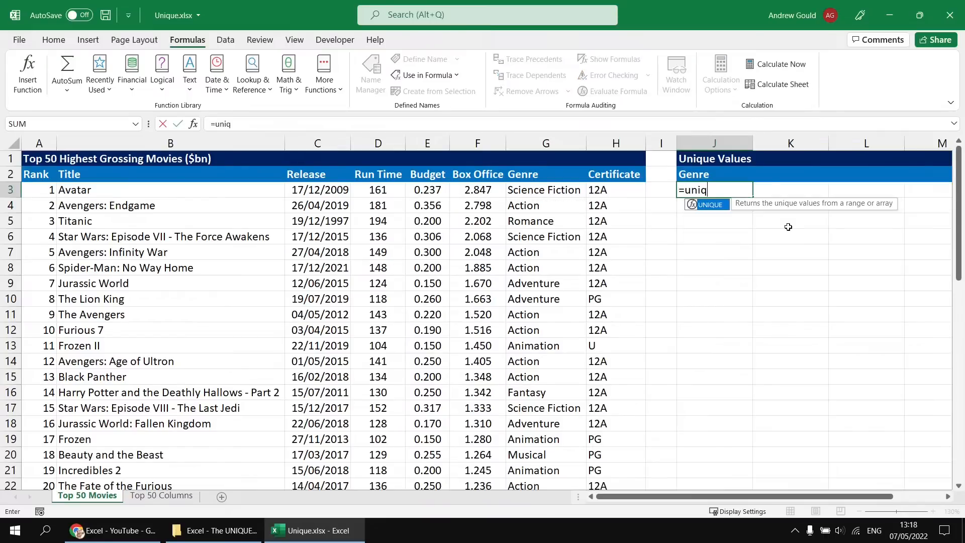
{"action": "key", "text": "Tab"}
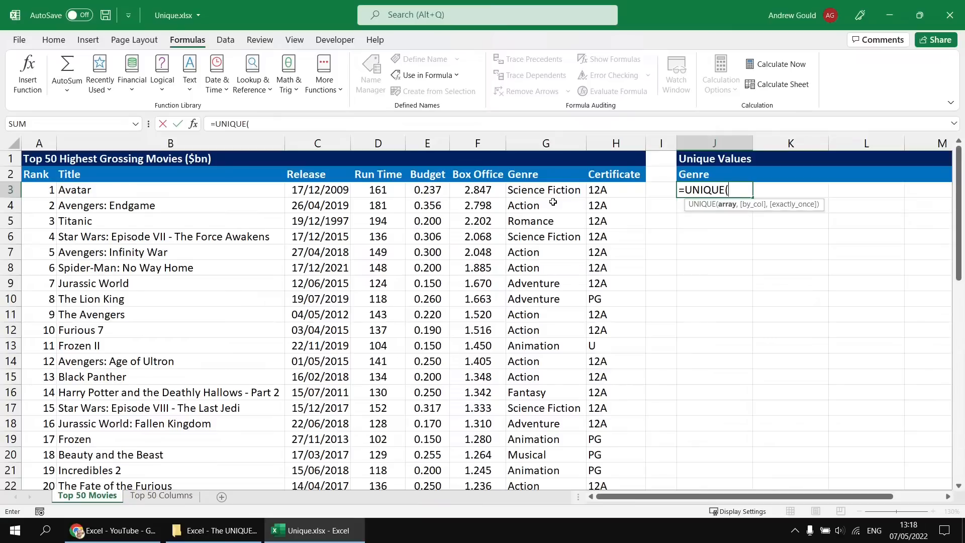
{"action": "type", "text": "Gen"}
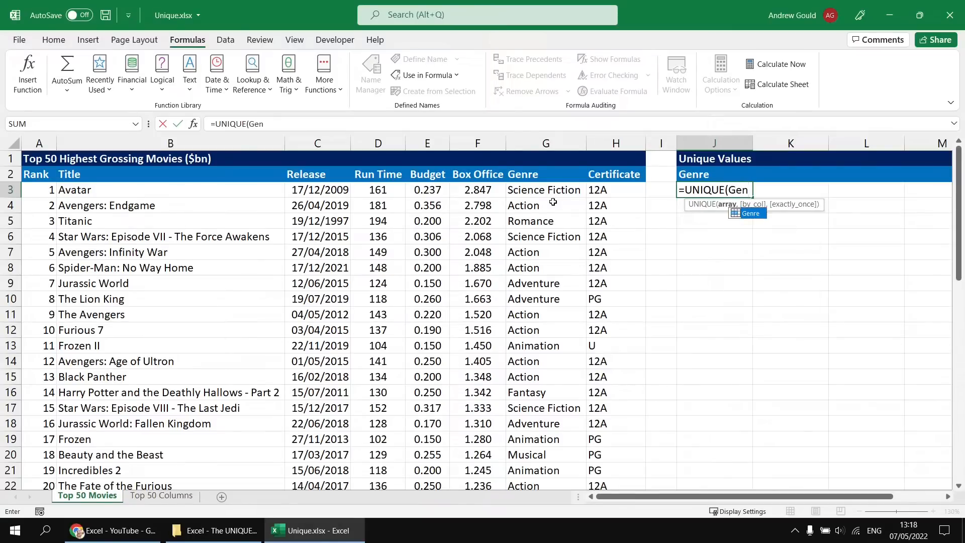
{"action": "key", "text": "Tab"}
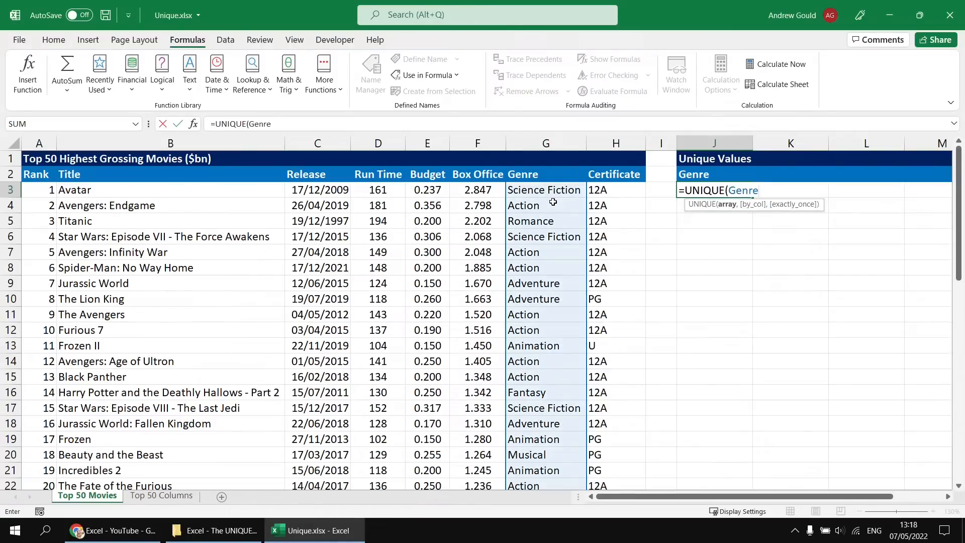
{"action": "type", "text": ")"}
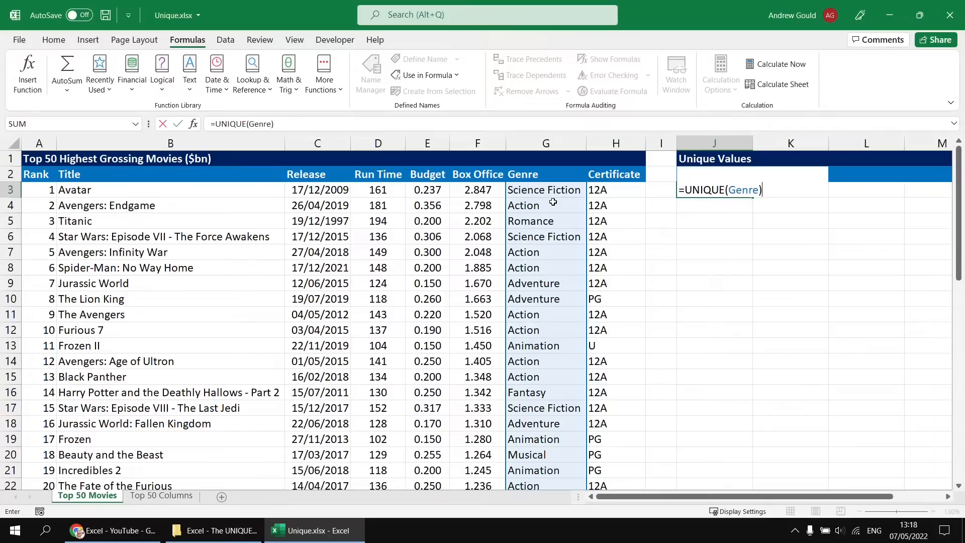
{"action": "key", "text": "Return"}
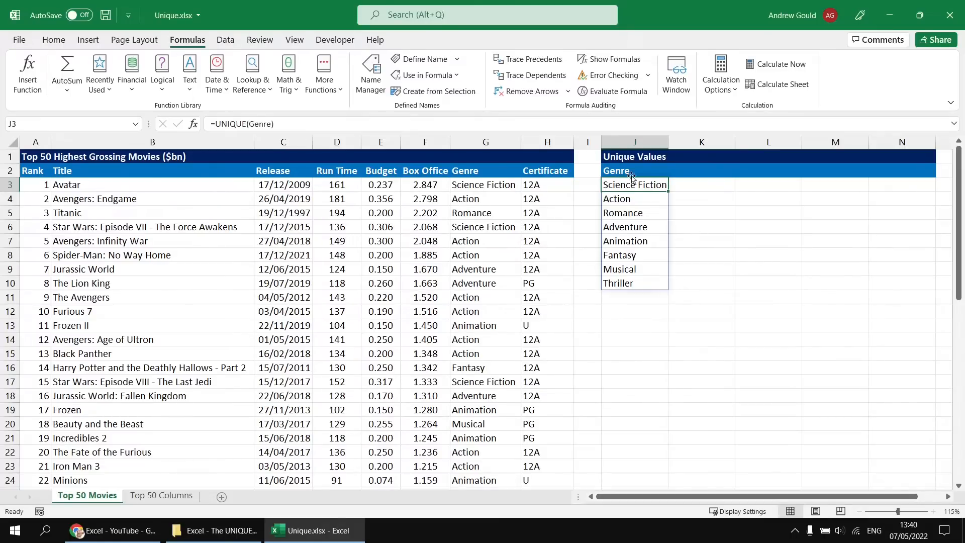
Step: Copy the Certificate heading from H2 into K2, beside the Genre heading of the Unique Values area
{"action": "left_click", "coordinate": [557, 171]}
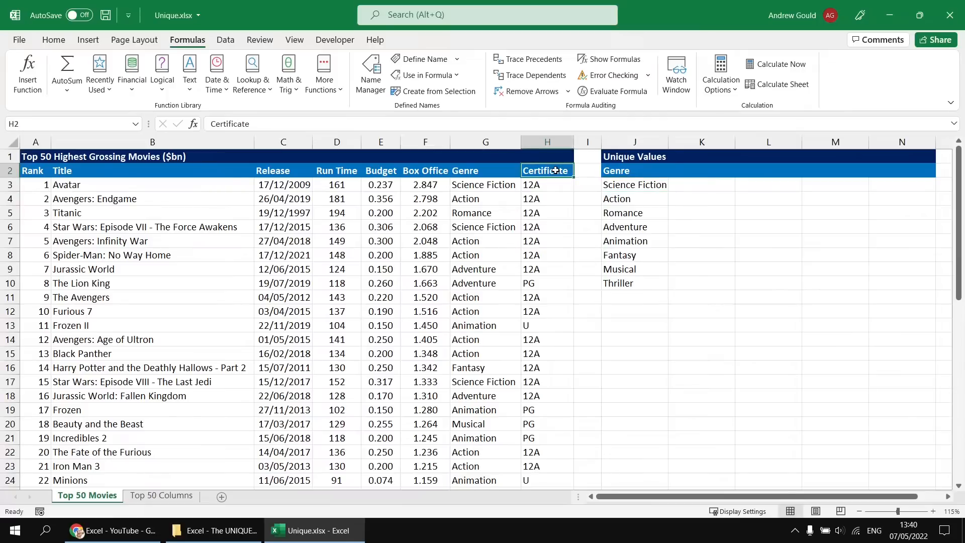
{"action": "key", "text": "ctrl+c"}
{"action": "left_click", "coordinate": [709, 170]}
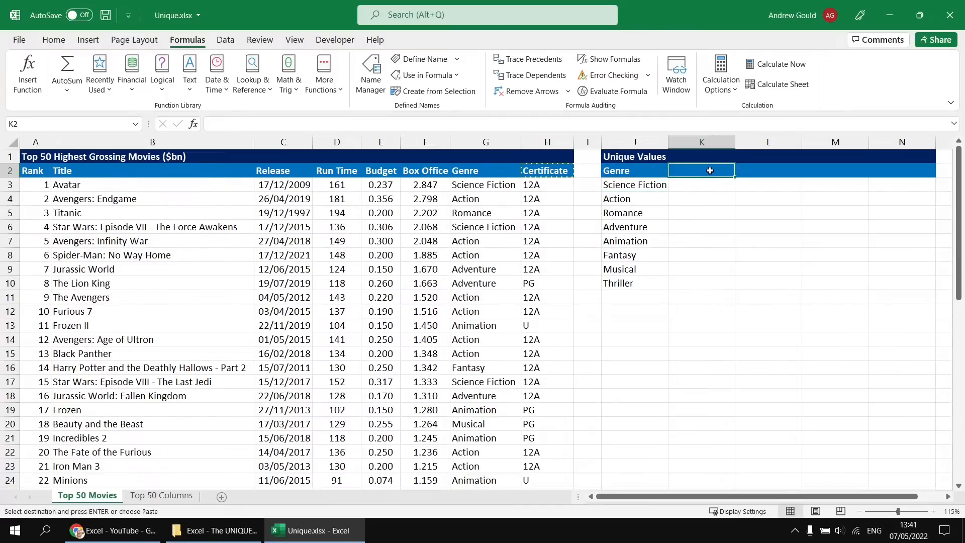
{"action": "key", "text": "ctrl+v"}
{"action": "key", "text": "ctrl"}
{"action": "key", "text": "ctrl"}
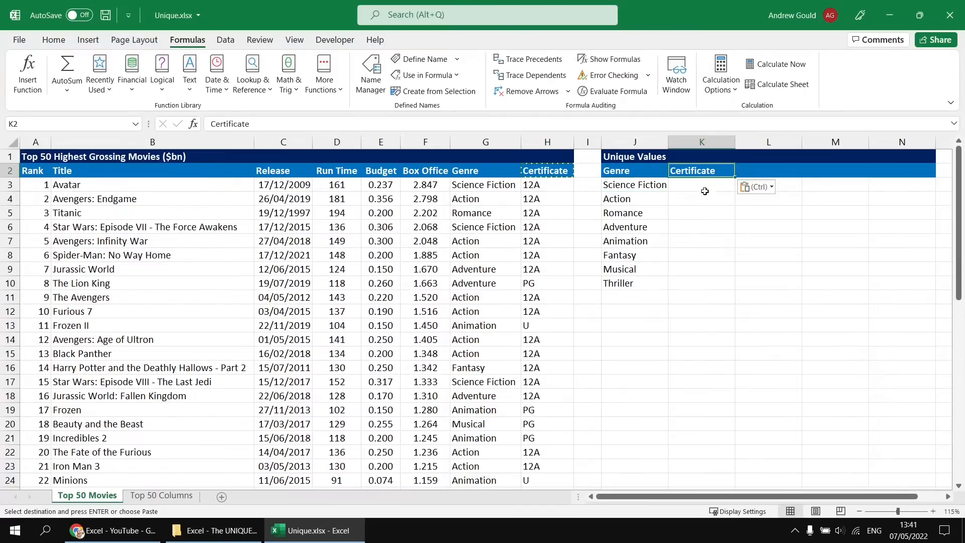
Step: List the unique certificates in K3 with the formula =UNIQUE(Certificate)
{"action": "key", "text": "Down"}
{"action": "type", "text": "=uniq"}
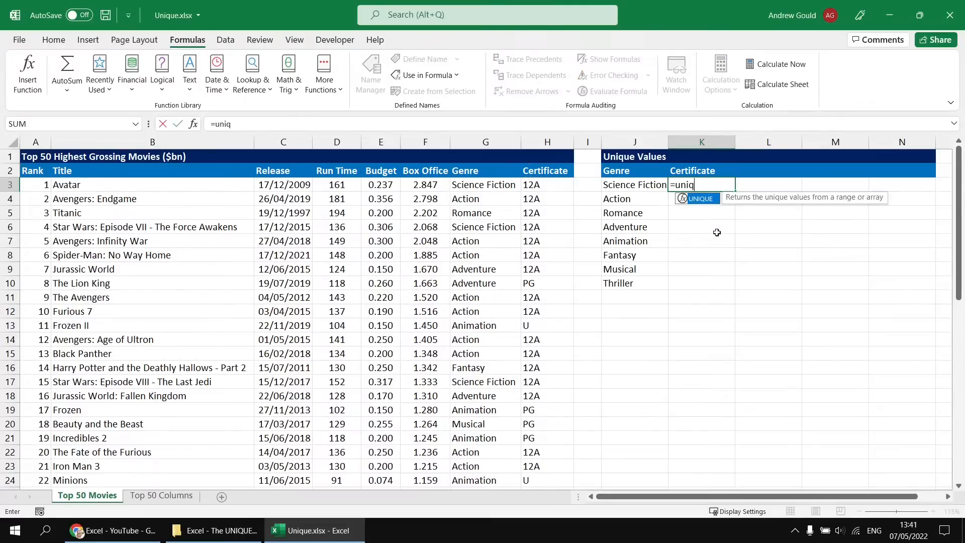
{"action": "key", "text": "Tab"}
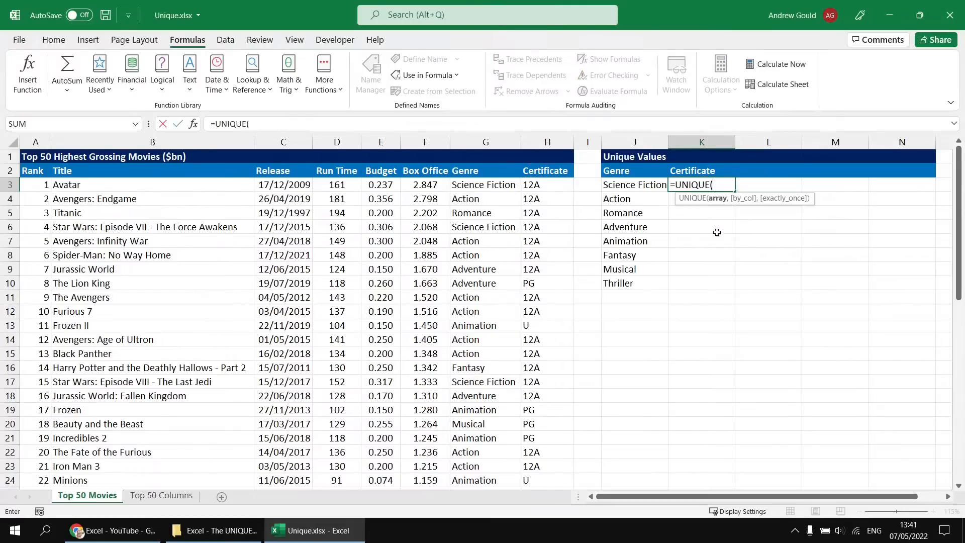
{"action": "type", "text": "certi"}
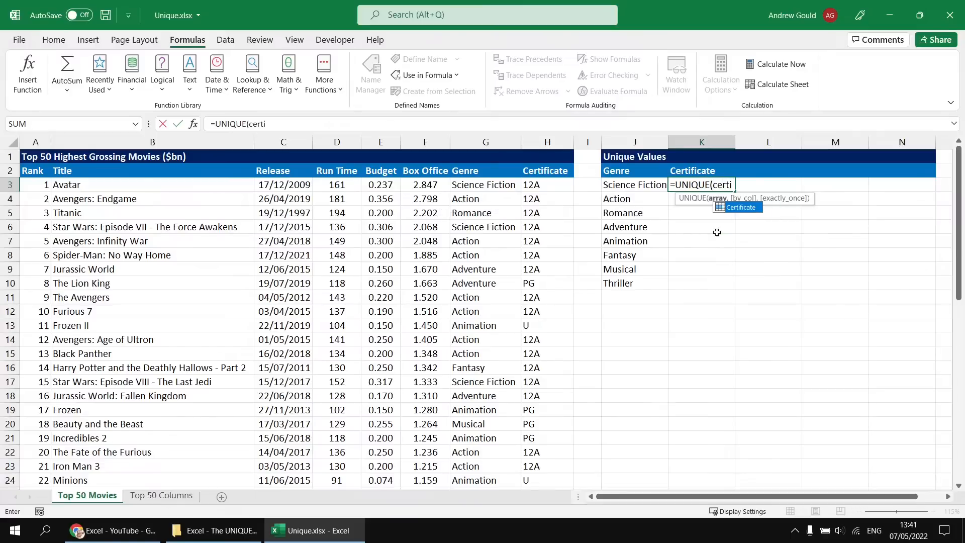
{"action": "key", "text": "Tab"}
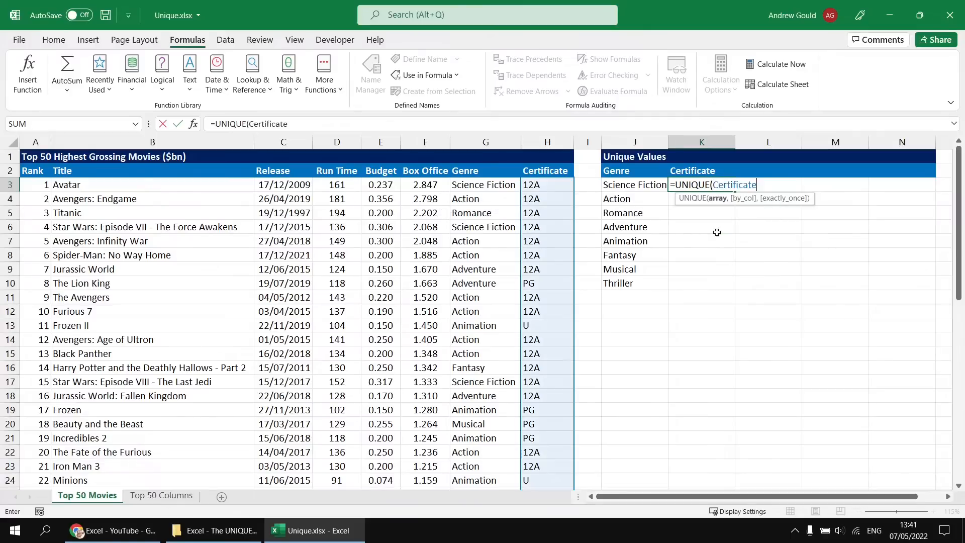
{"action": "type", "text": ")"}
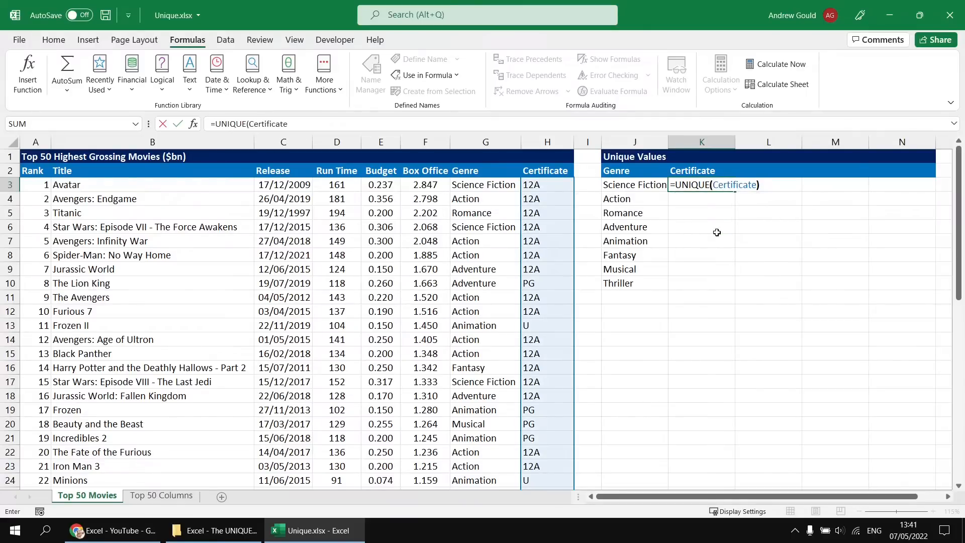
{"action": "key", "text": "Return"}
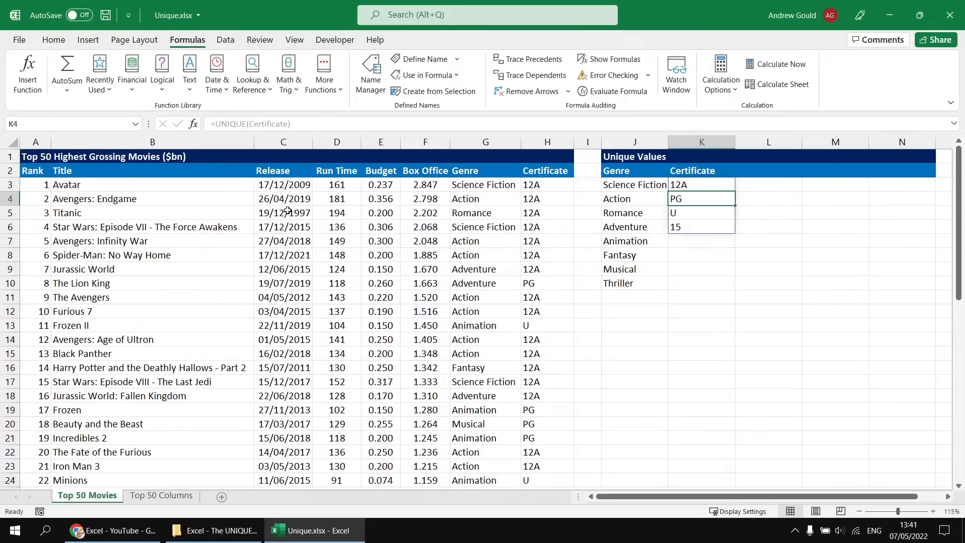
Step: Enter the heading Year in L2, beside the Certificate heading of the Unique Values area
{"action": "left_click", "coordinate": [759, 183]}
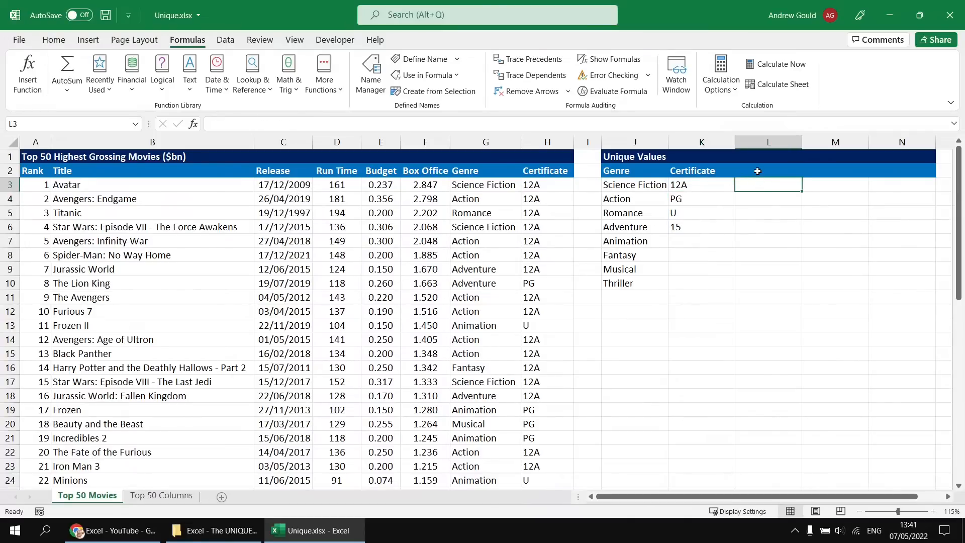
{"action": "left_click", "coordinate": [757, 171]}
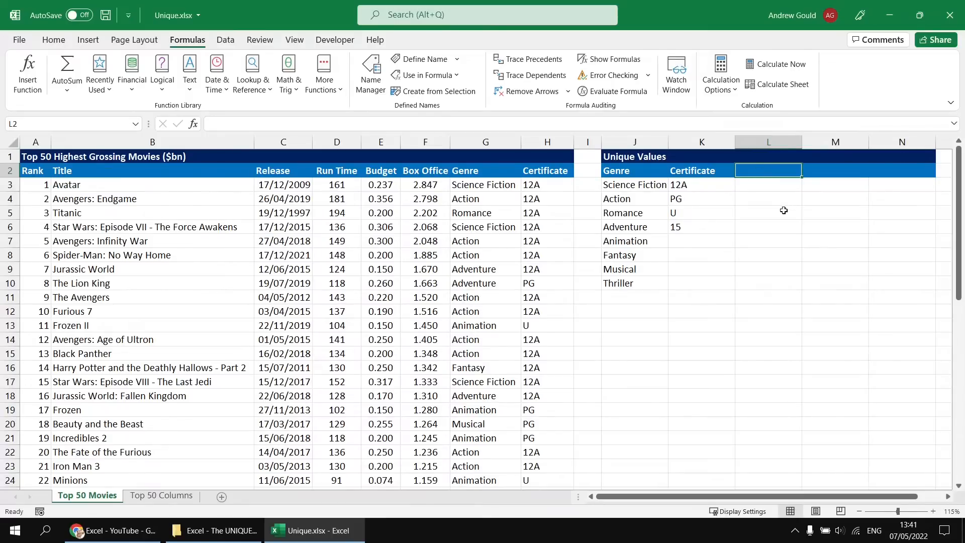
{"action": "type", "text": "Year"}
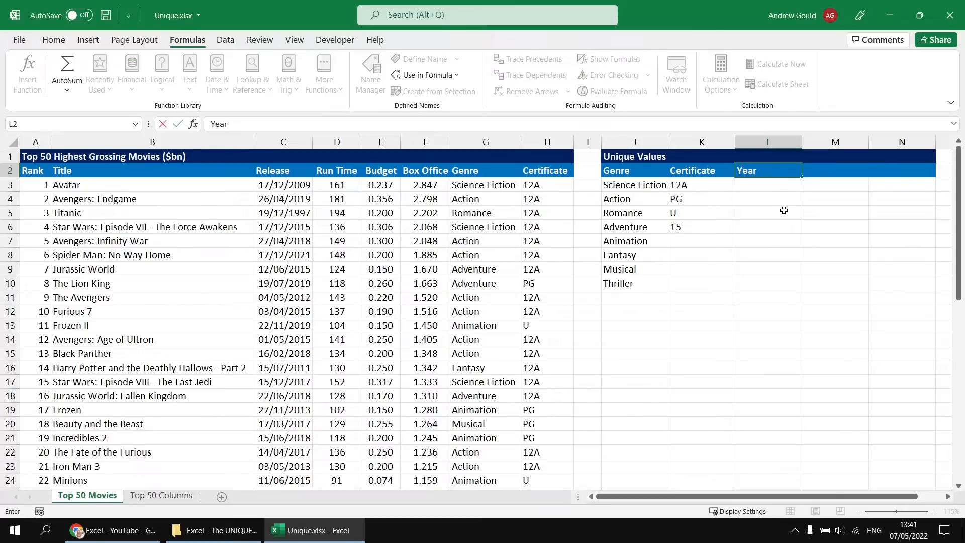
{"action": "key", "text": "Return"}
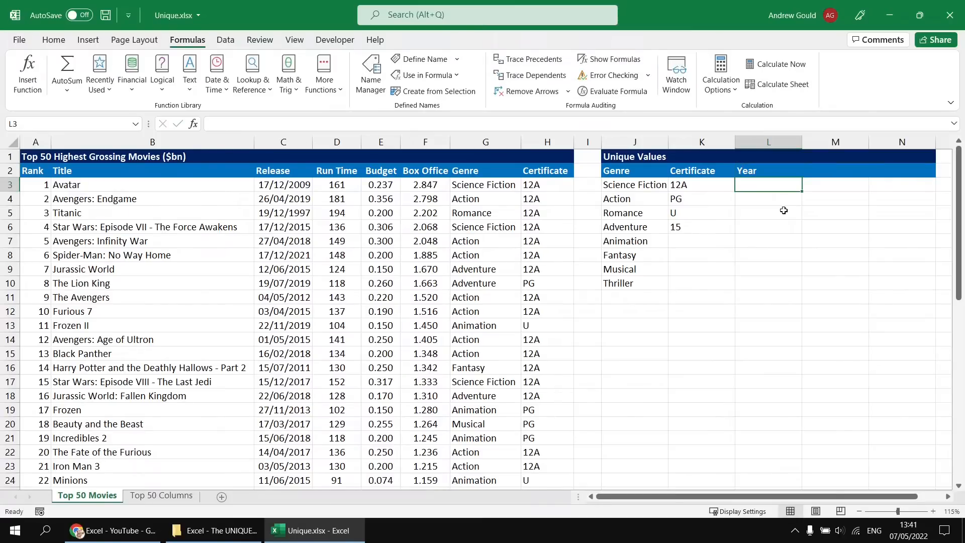
Step: List the unique release years in L3 with the formula =UNIQUE(YEAR(Release))
{"action": "type", "text": "=uni"}
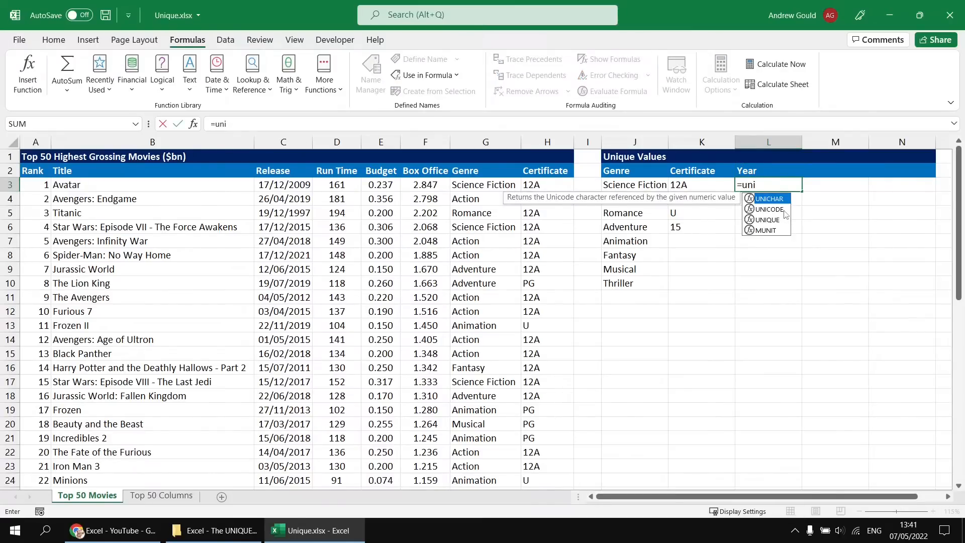
{"action": "type", "text": "q"}
{"action": "key", "text": "Tab"}
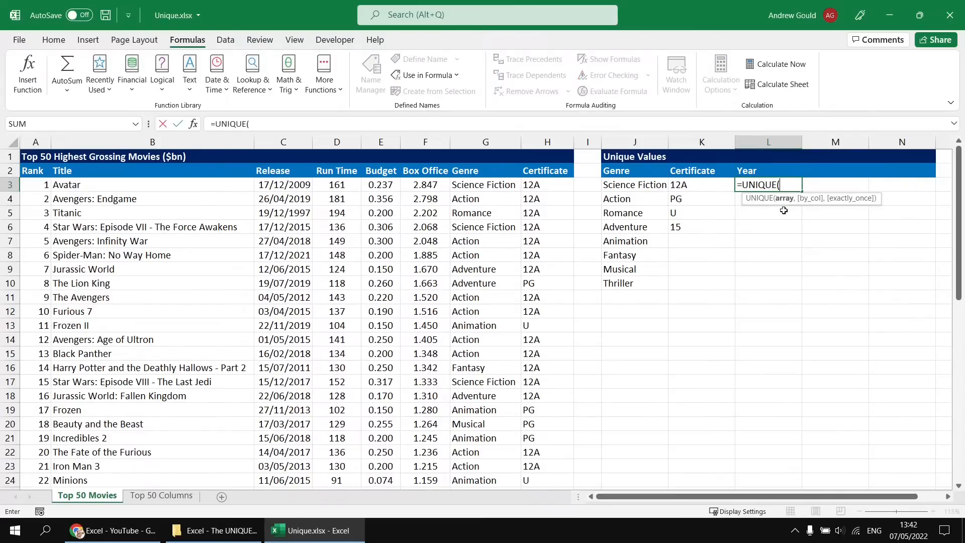
{"action": "type", "text": "year"}
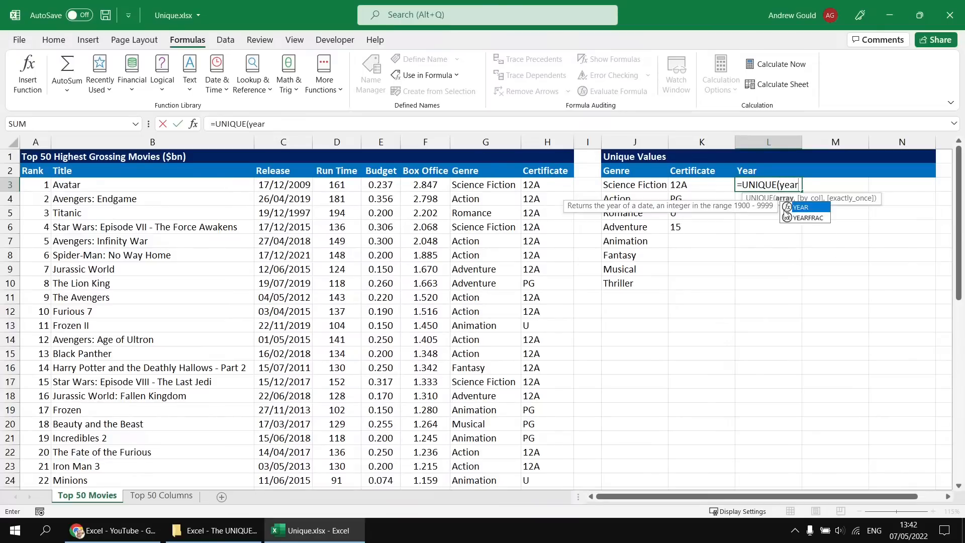
{"action": "key", "text": "Tab"}
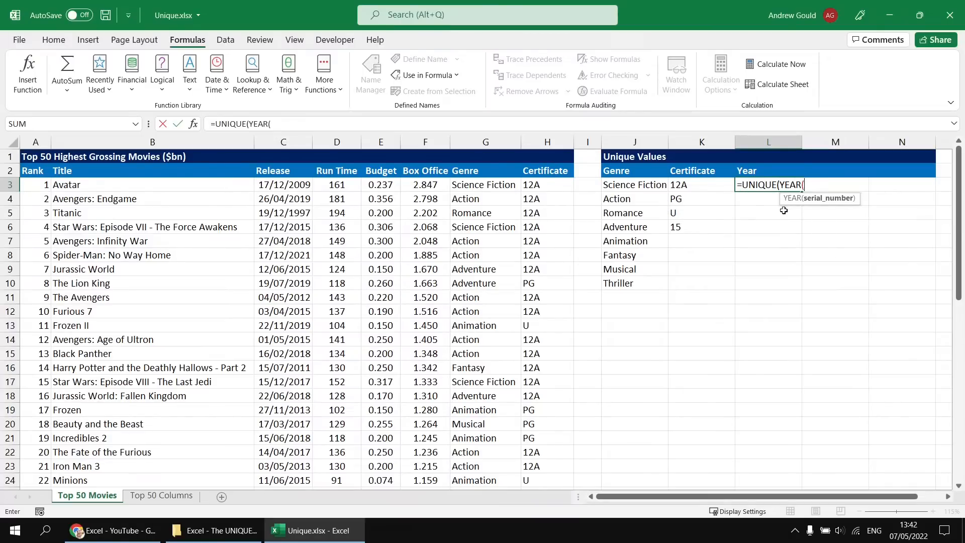
{"action": "type", "text": "rel"}
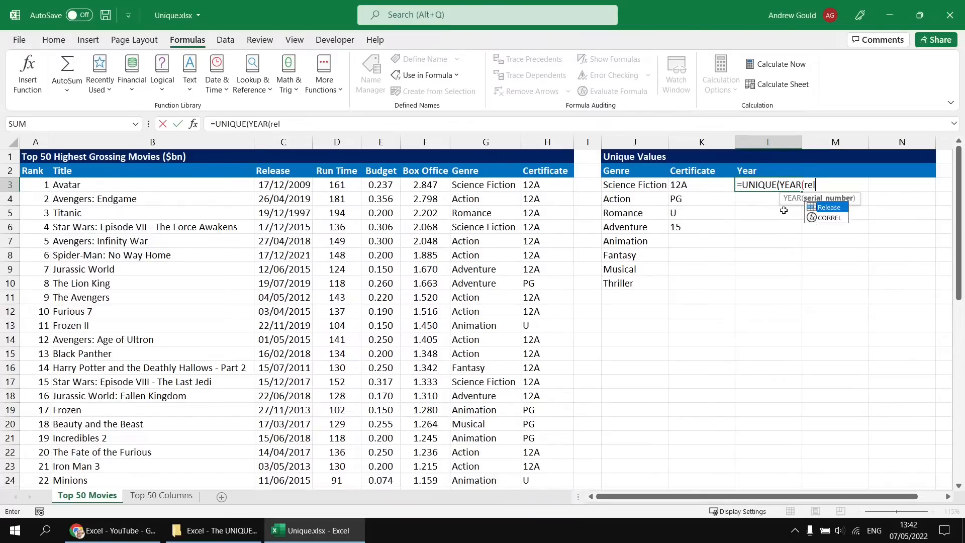
{"action": "key", "text": "Tab"}
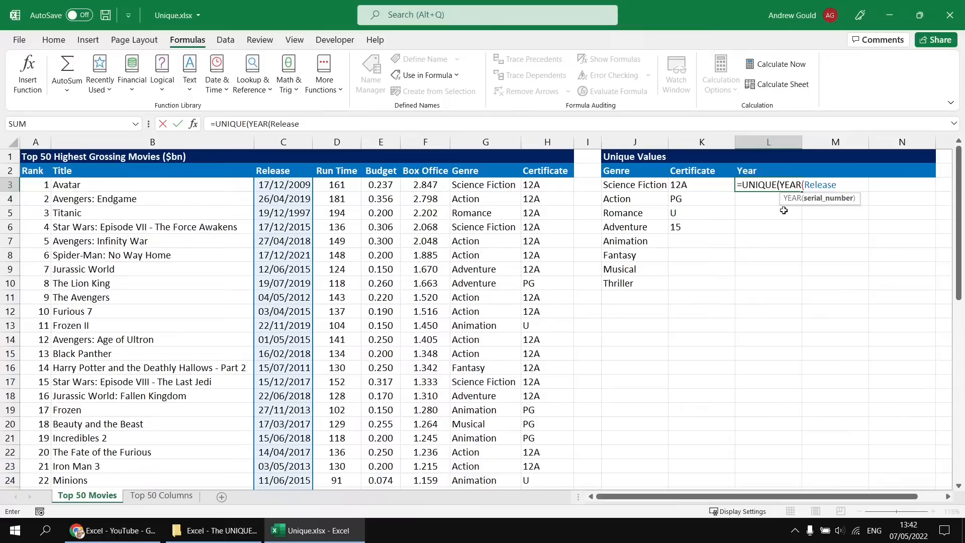
{"action": "type", "text": "))"}
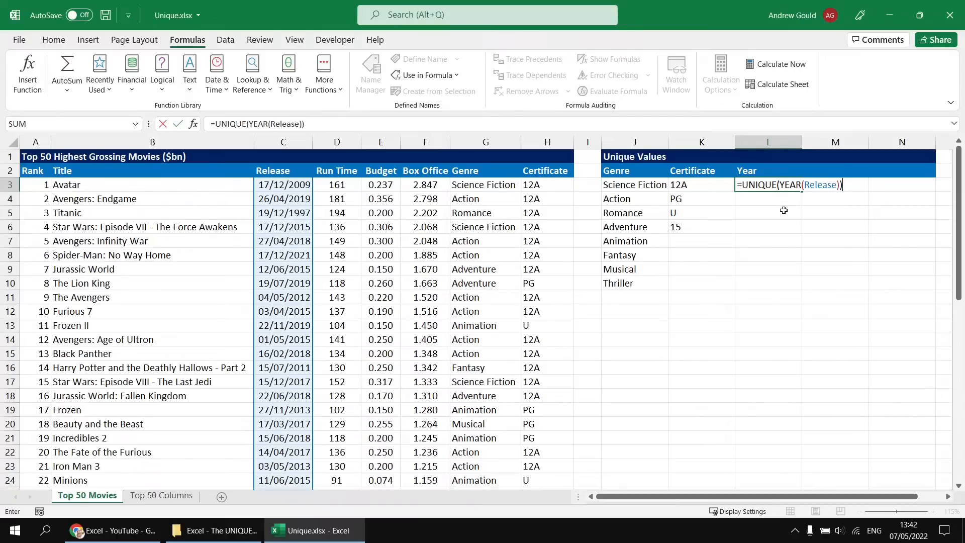
{"action": "key", "text": "Return"}
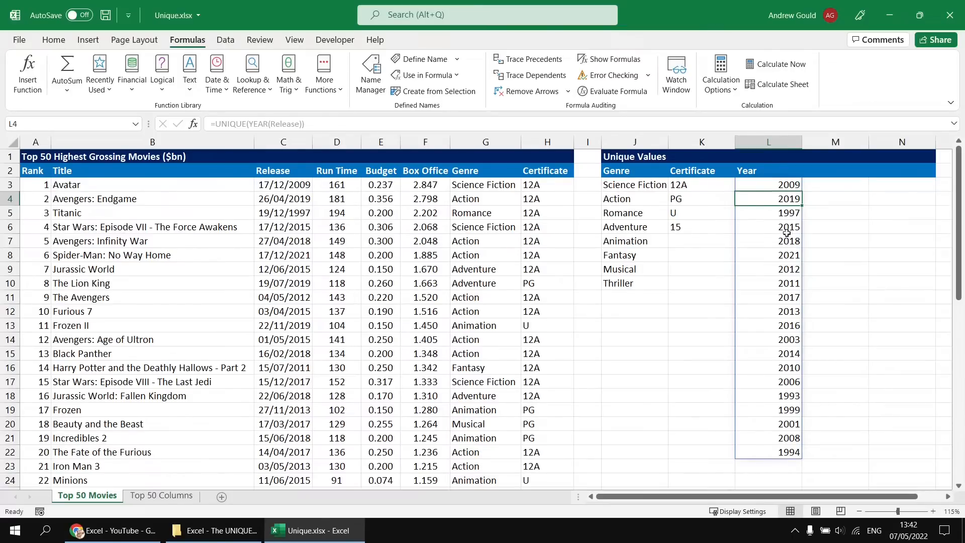
Step: Enter the heading Initial in M2, beside the Year heading
{"action": "left_click", "coordinate": [825, 172]}
{"action": "type", "text": "Ini"}
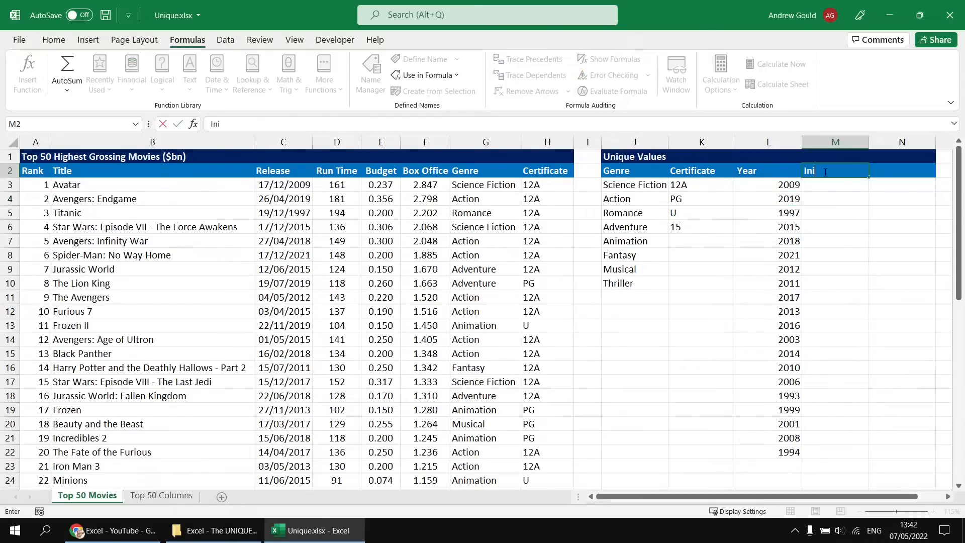
{"action": "type", "text": "tial"}
{"action": "key", "text": "Return"}
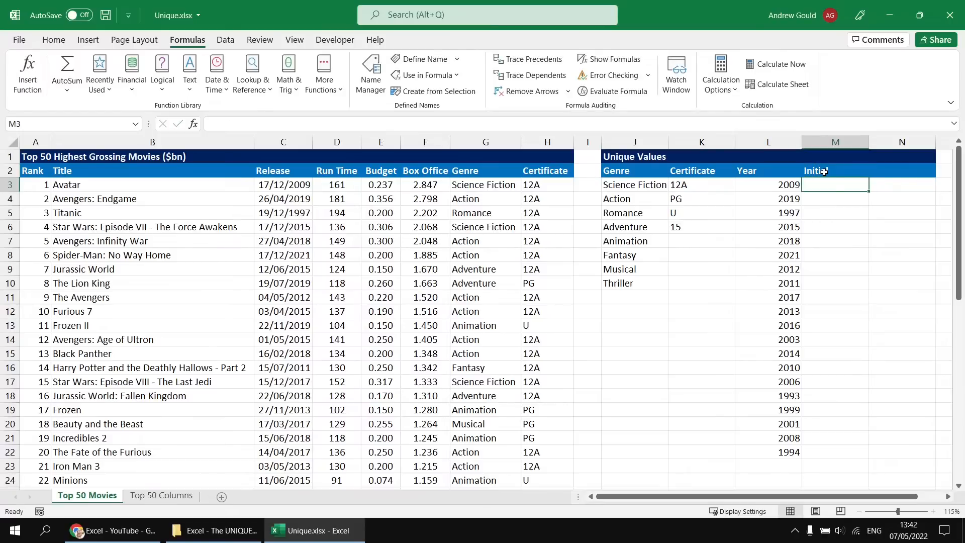
Step: List the unique initials of the movie titles in M3 with the formula =UNIQUE(LEFT(Title,1))
{"action": "type", "text": "=uni"}
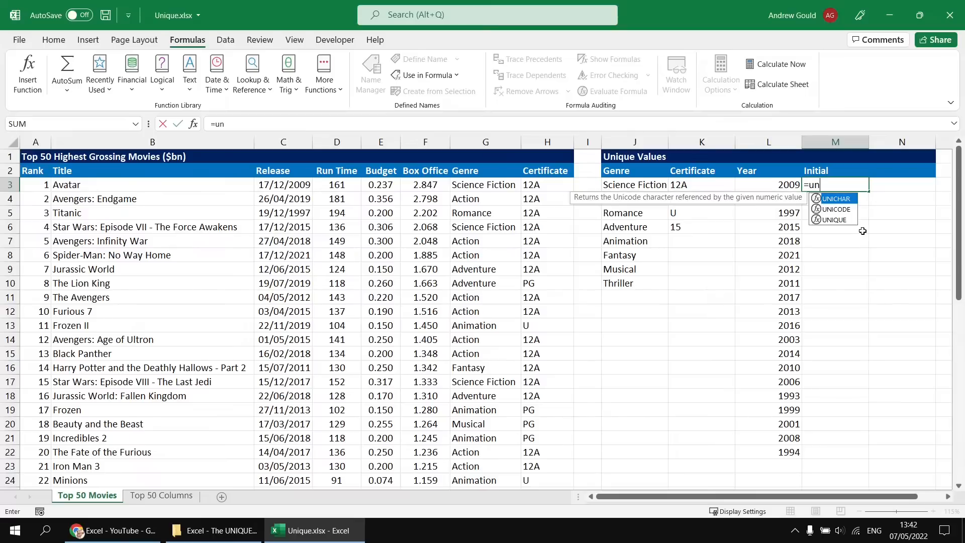
{"action": "key", "text": "Down"}
{"action": "key", "text": "Down"}
{"action": "key", "text": "Tab"}
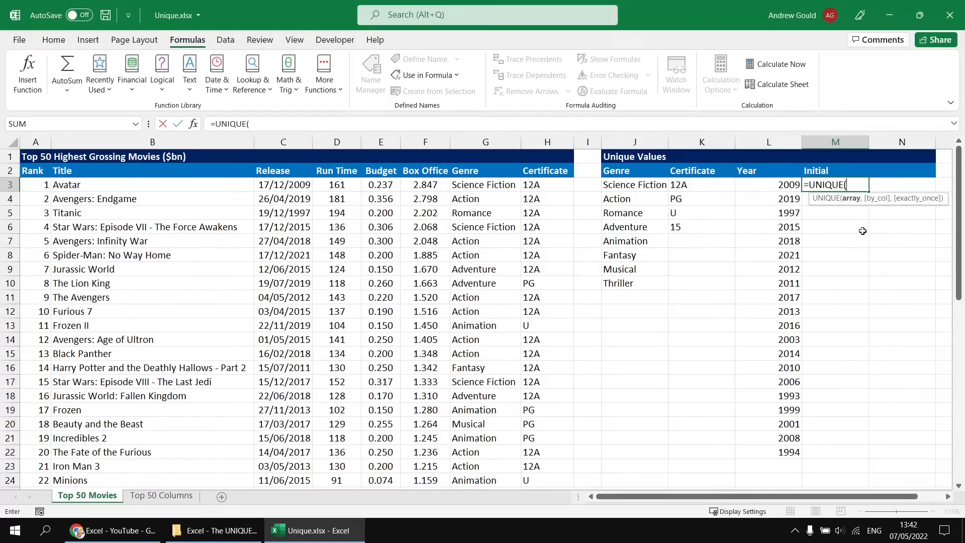
{"action": "type", "text": "LEFT"}
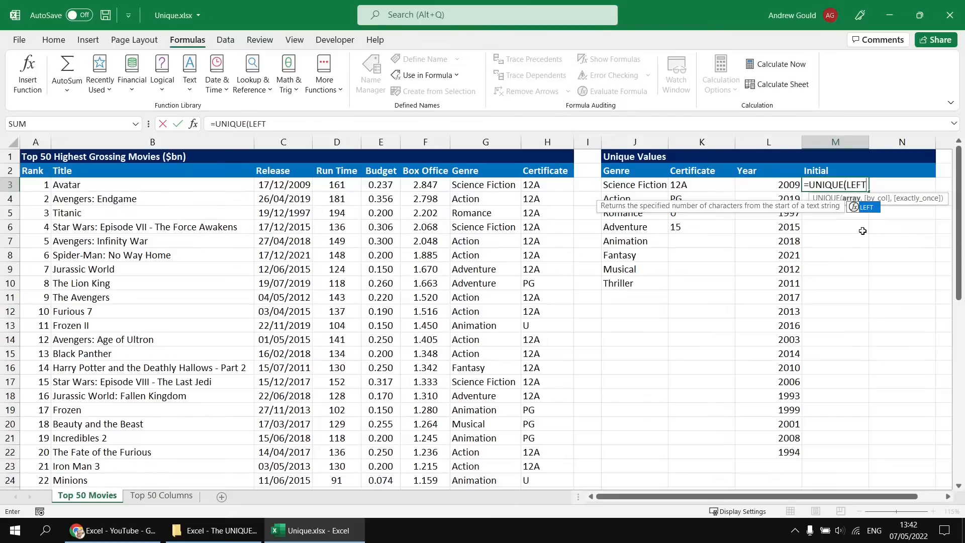
{"action": "type", "text": "("}
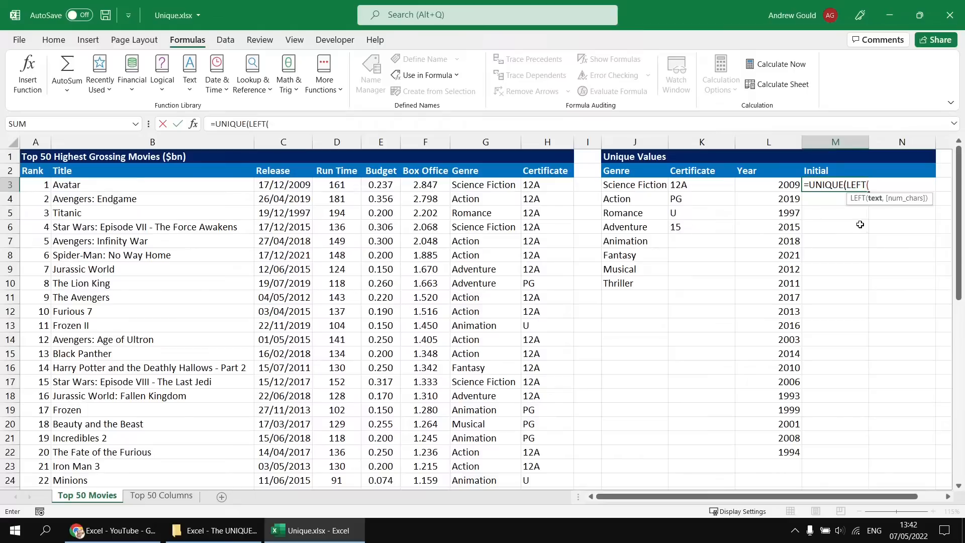
{"action": "type", "text": "Title"}
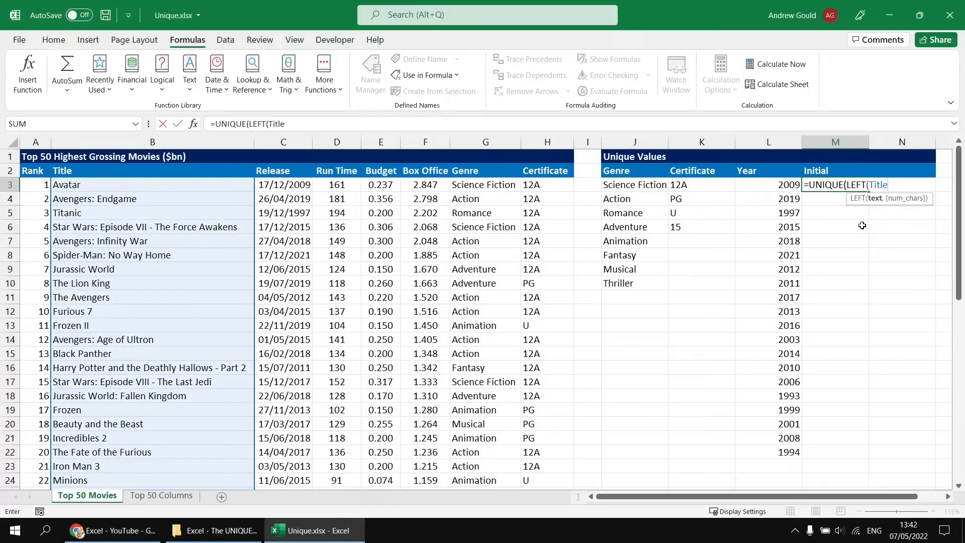
{"action": "type", "text": ",1))"}
{"action": "key", "text": "Return"}
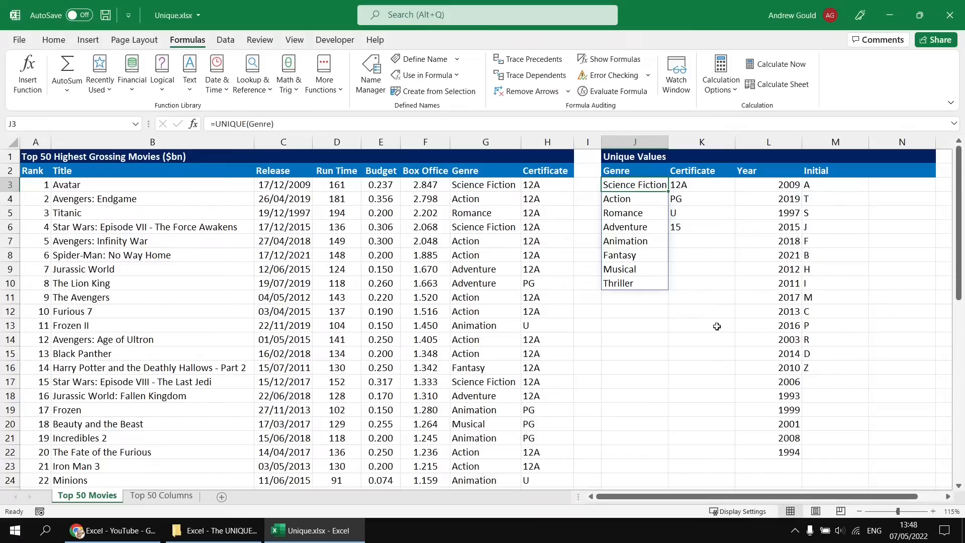
Step: Sort the unique genres alphabetically by changing the formula in J3 to =SORT(UNIQUE(Genre))
{"action": "double_click", "coordinate": [630, 187]}
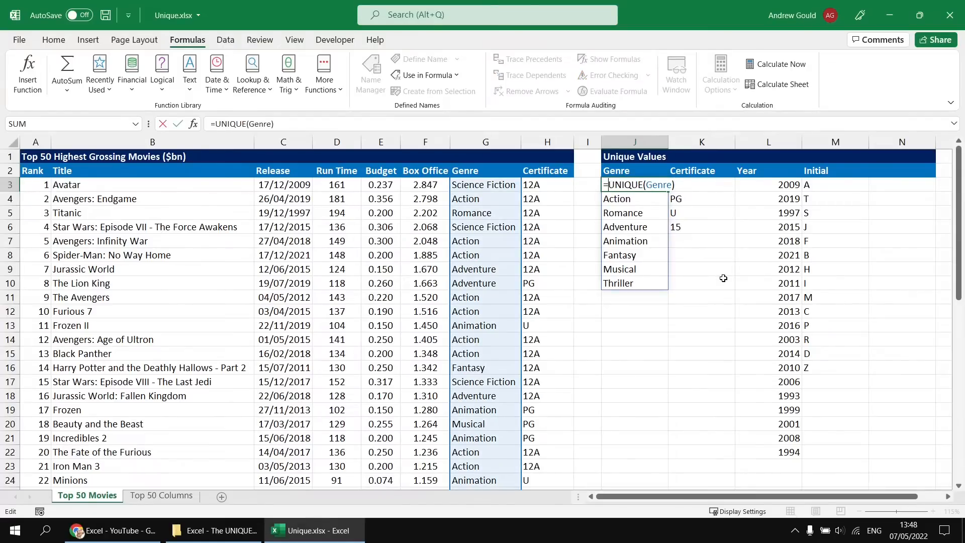
{"action": "type", "text": "SORT("}
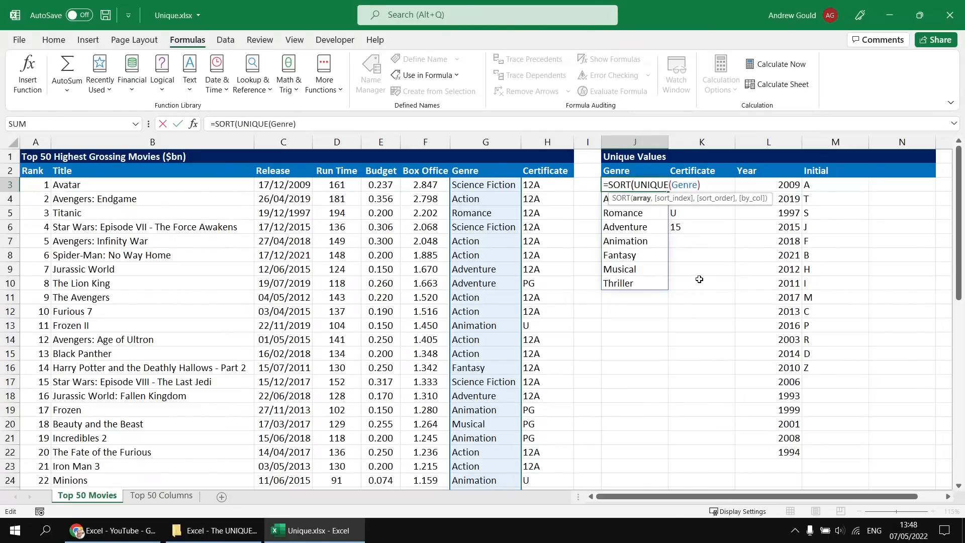
{"action": "type", "text": ")"}
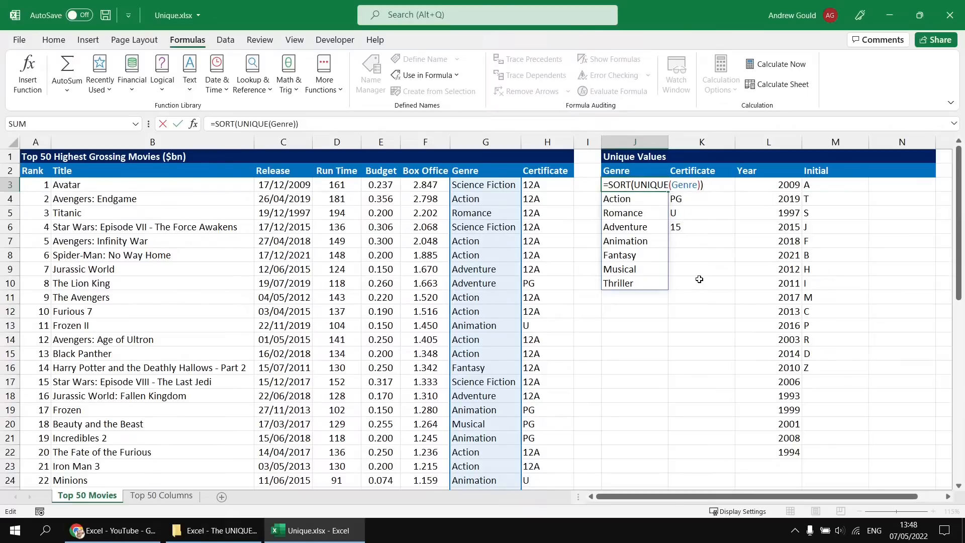
{"action": "key", "text": "Return"}
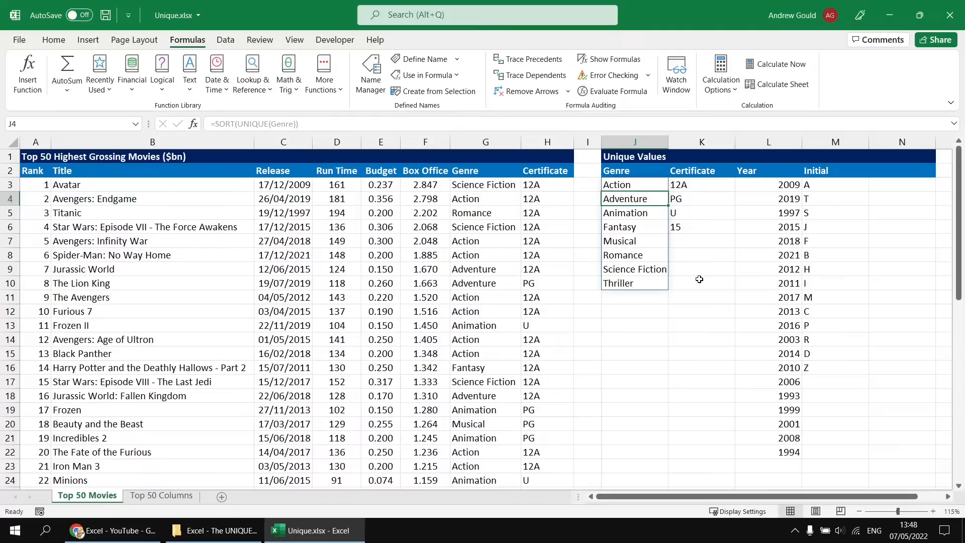
Step: Sort the unique release years in descending order by changing the formula in L3 to =SORT(UNIQUE(YEAR(Release)),1,-1)
{"action": "left_click", "coordinate": [758, 185]}
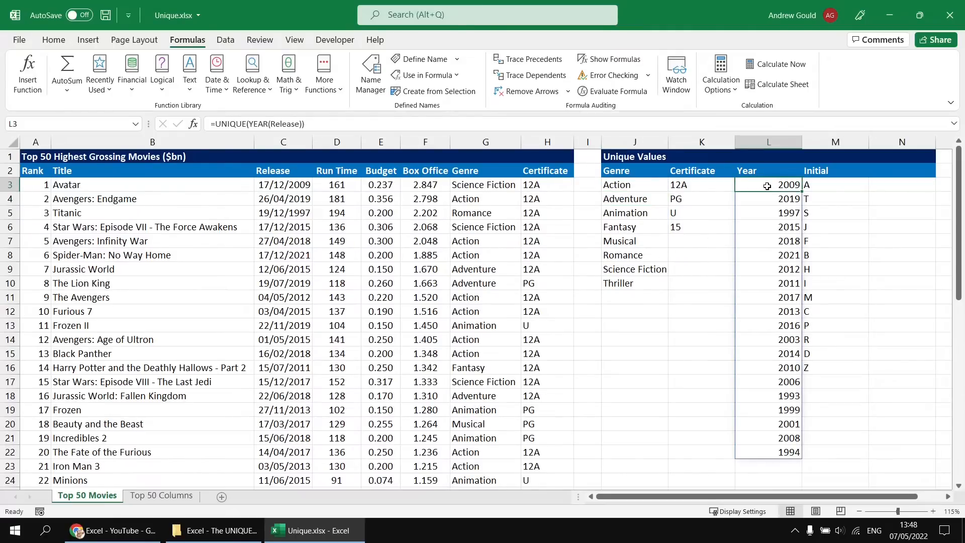
{"action": "key", "text": "F2"}
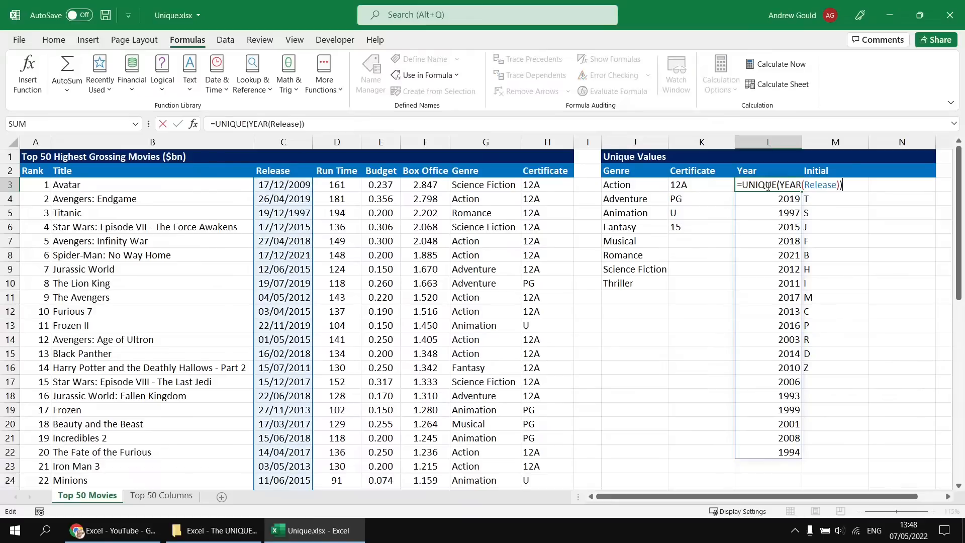
{"action": "left_click", "coordinate": [743, 185]}
{"action": "type", "text": "SORT"}
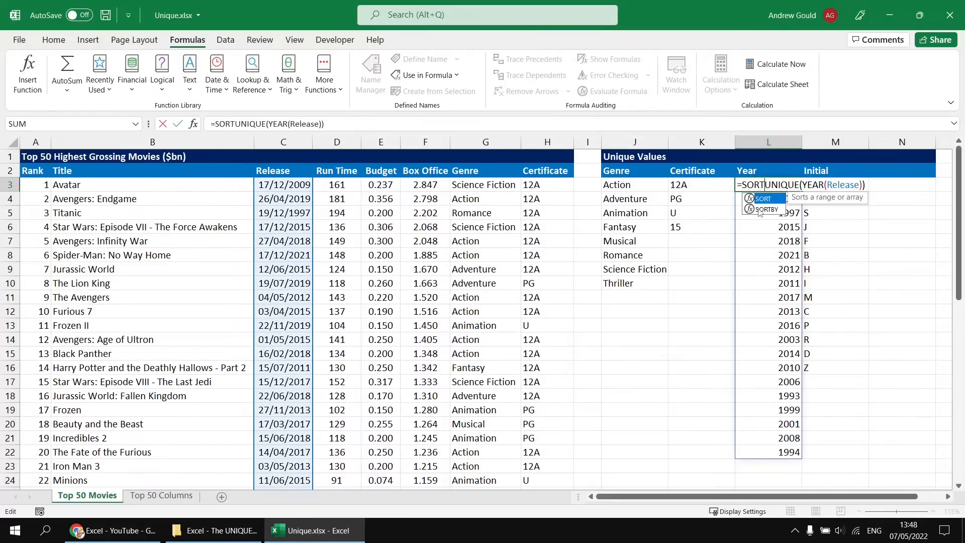
{"action": "type", "text": "("}
{"action": "left_click_drag", "start_coordinate": [769, 185], "coordinate": [871, 185]}
{"action": "left_click", "coordinate": [873, 185]}
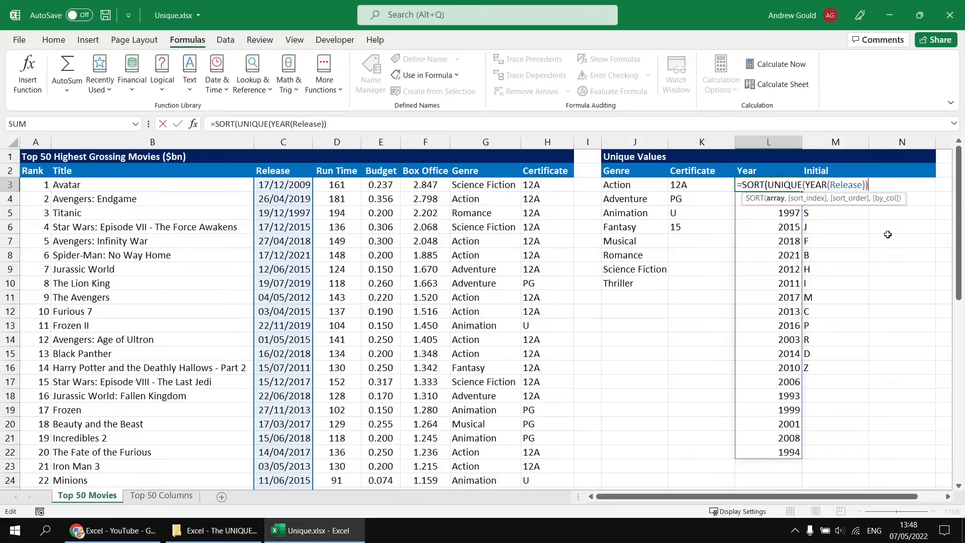
{"action": "type", "text": ",1"}
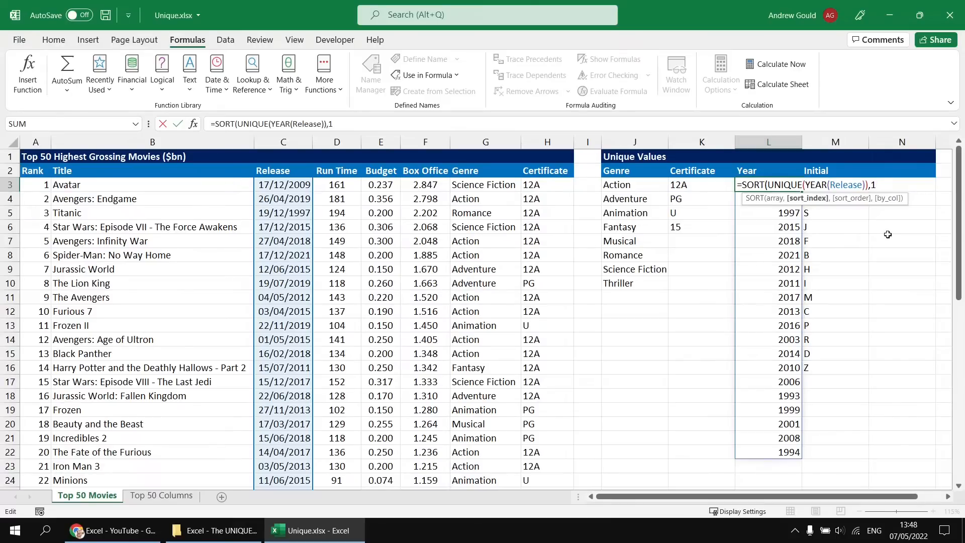
{"action": "type", "text": ","}
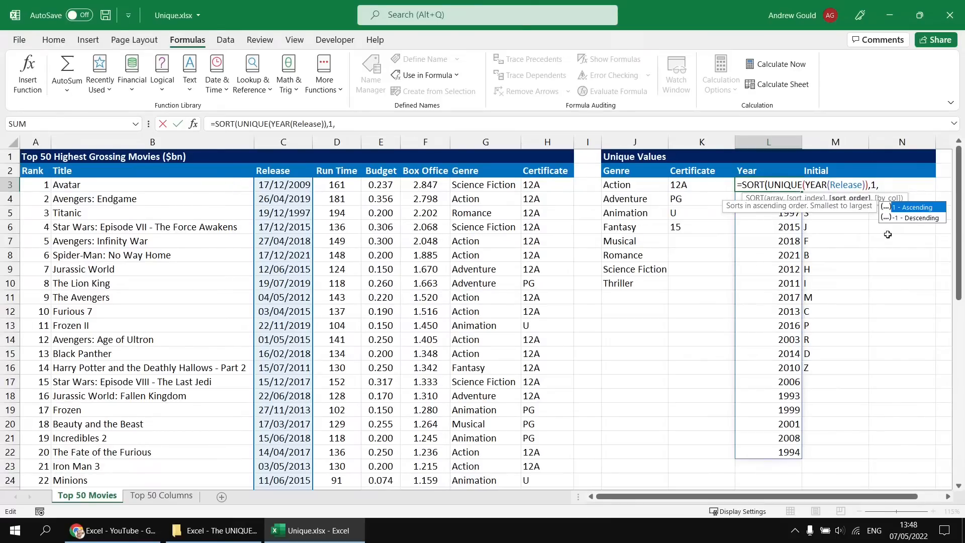
{"action": "key", "text": "Down"}
{"action": "key", "text": "Tab"}
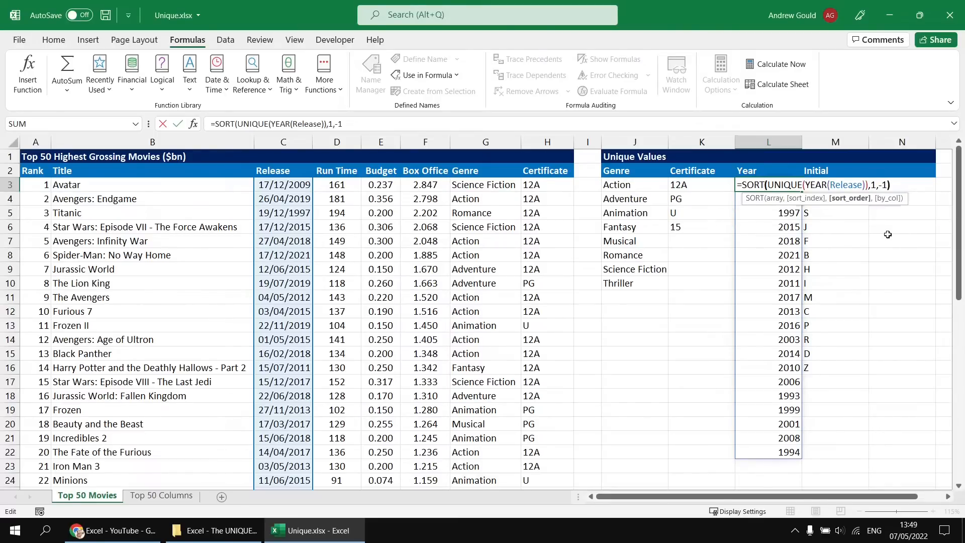
{"action": "key", "text": "Return"}
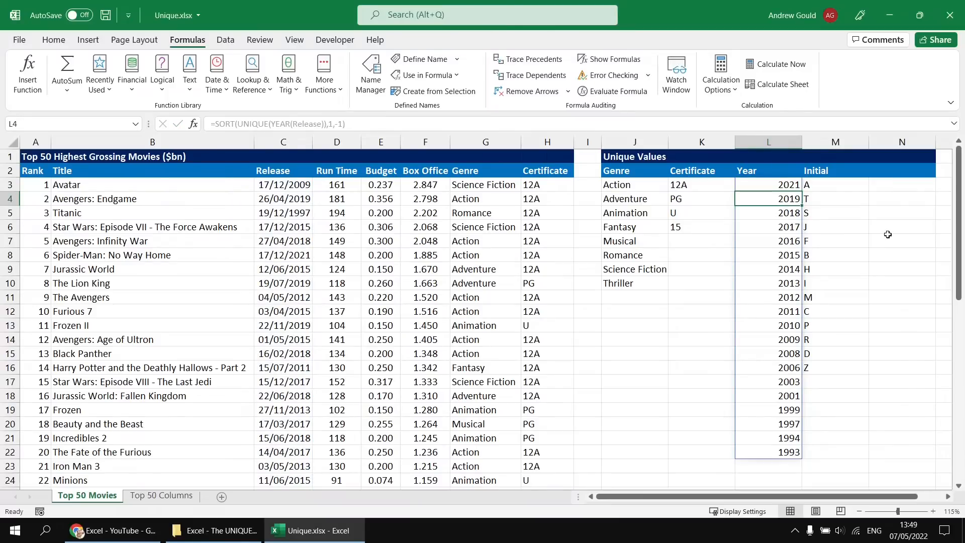
{"action": "left_click", "coordinate": [762, 189]}
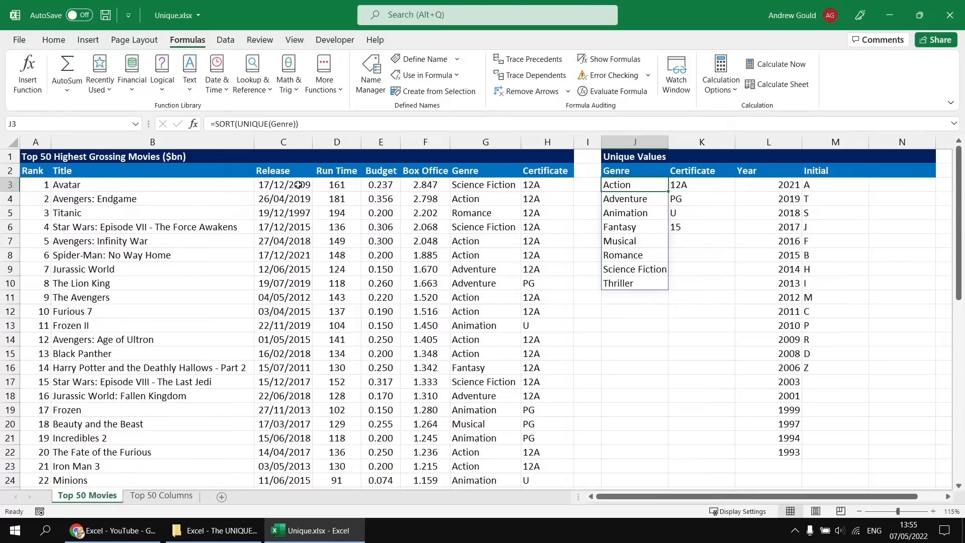
Step: Switch to the Top 50 Columns sheet and examine the first three movie records, each laid out in its own column
{"action": "left_click", "coordinate": [159, 496]}
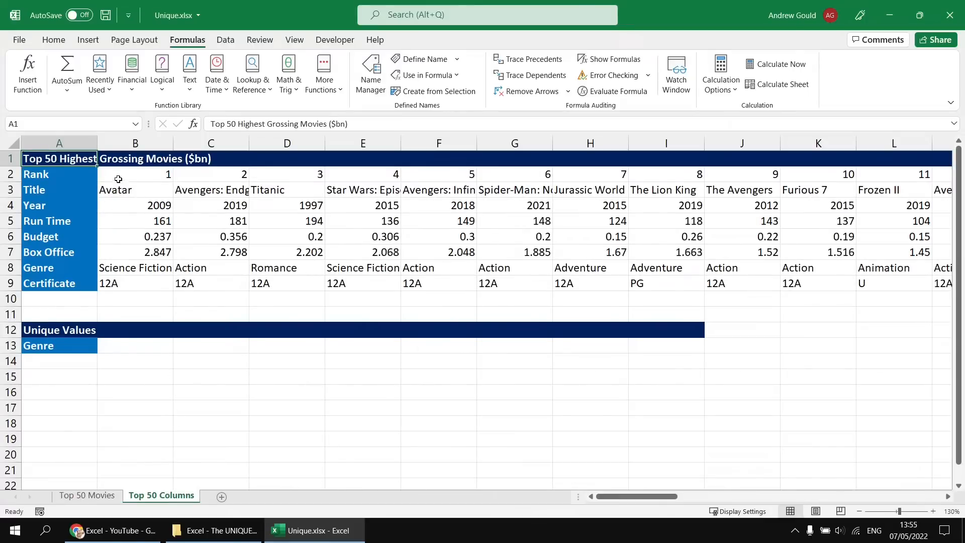
{"action": "left_click_drag", "start_coordinate": [139, 175], "coordinate": [143, 284]}
{"action": "left_click_drag", "start_coordinate": [206, 179], "coordinate": [224, 283]}
{"action": "left_click_drag", "start_coordinate": [286, 178], "coordinate": [293, 283]}
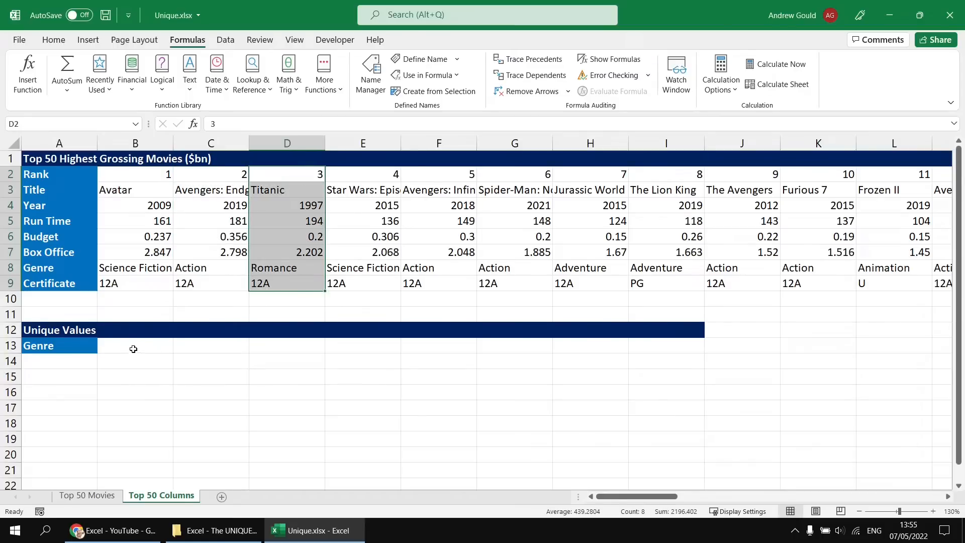
Step: Enter the formula =UNIQUE(B8:AY8) in B13, beside the Genre label of the Unique Values area
{"action": "left_click", "coordinate": [132, 348]}
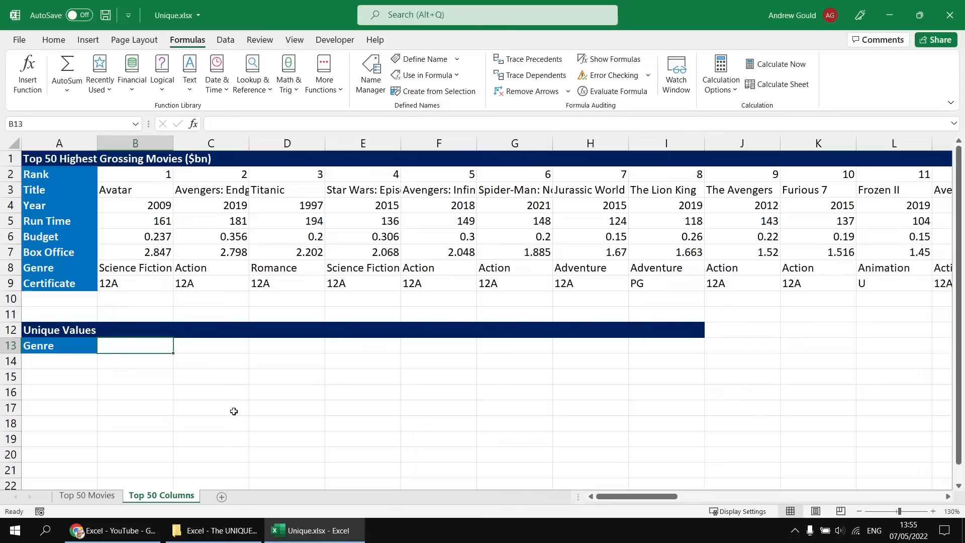
{"action": "type", "text": "=uni"}
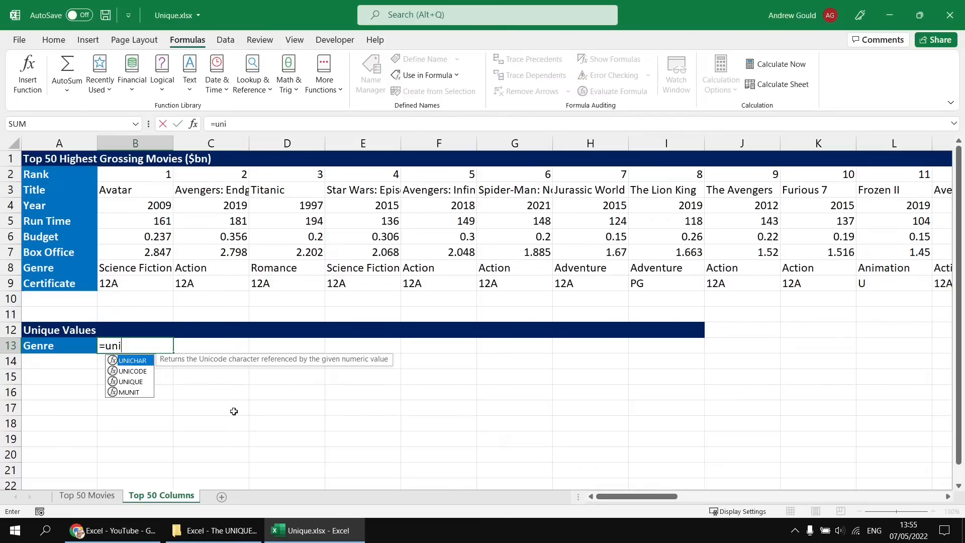
{"action": "key", "text": "Down"}
{"action": "key", "text": "Down"}
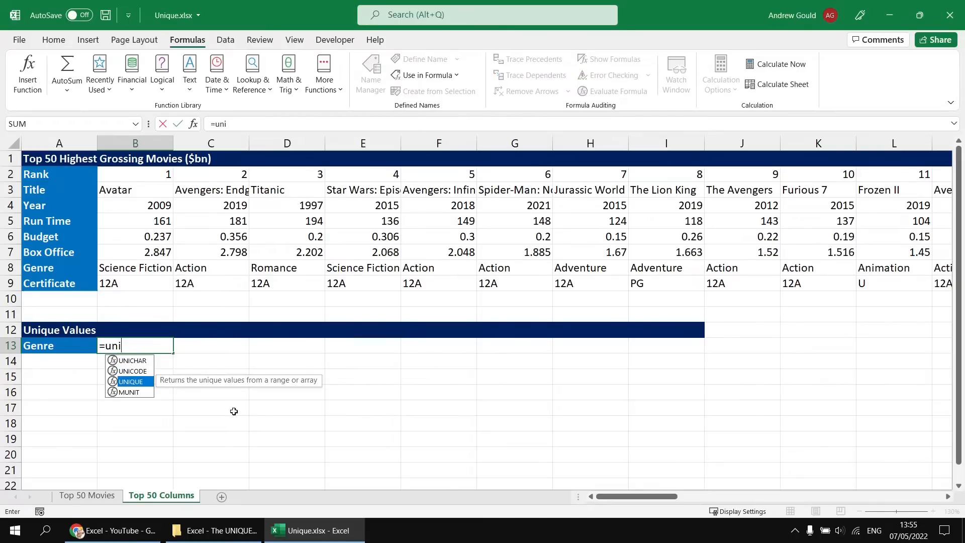
{"action": "key", "text": "Tab"}
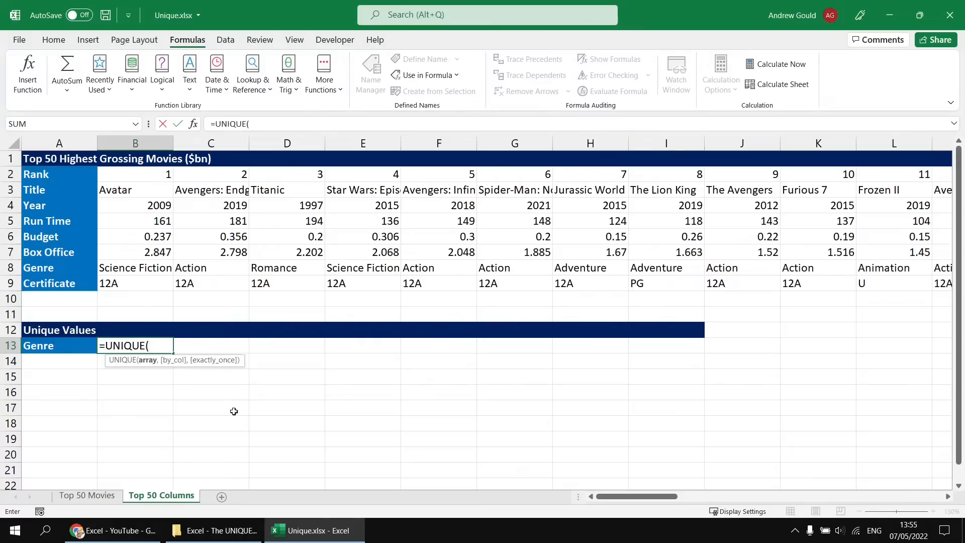
{"action": "left_click", "coordinate": [131, 269]}
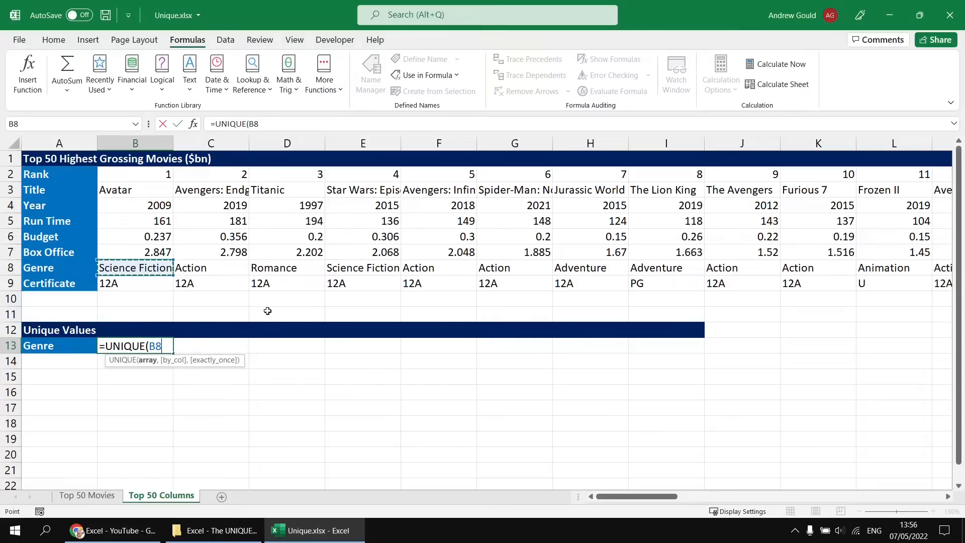
{"action": "key", "text": "ctrl+shift+Right"}
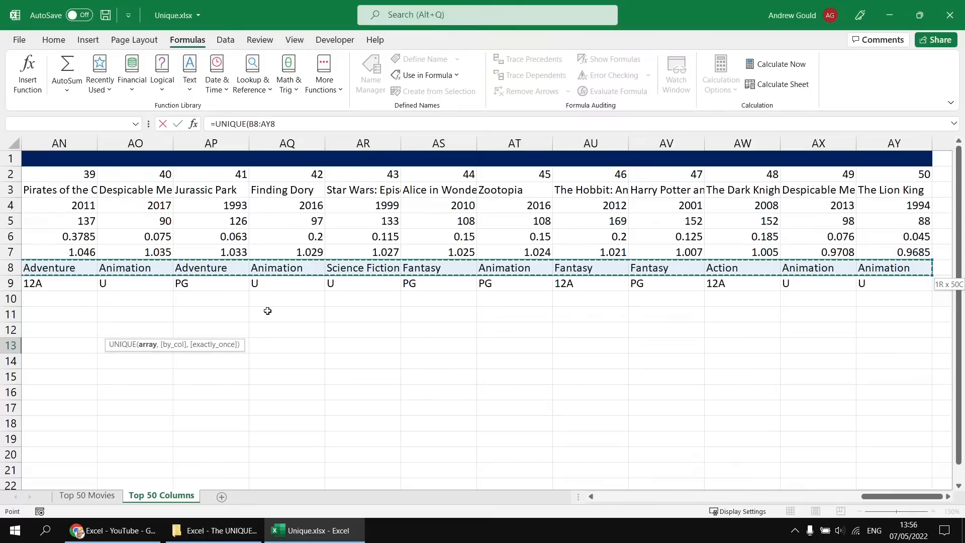
{"action": "type", "text": ")"}
{"action": "key", "text": "Return"}
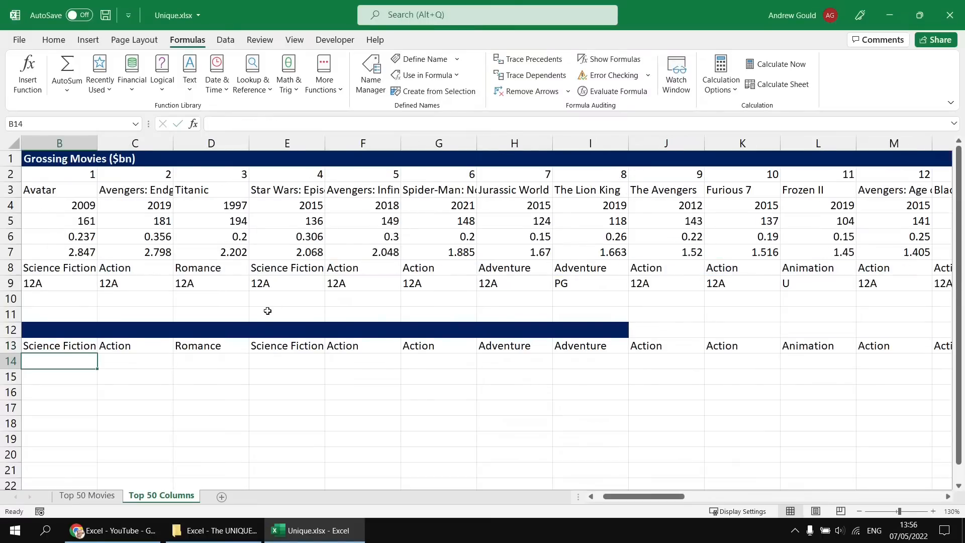
{"action": "left_click", "coordinate": [591, 497]}
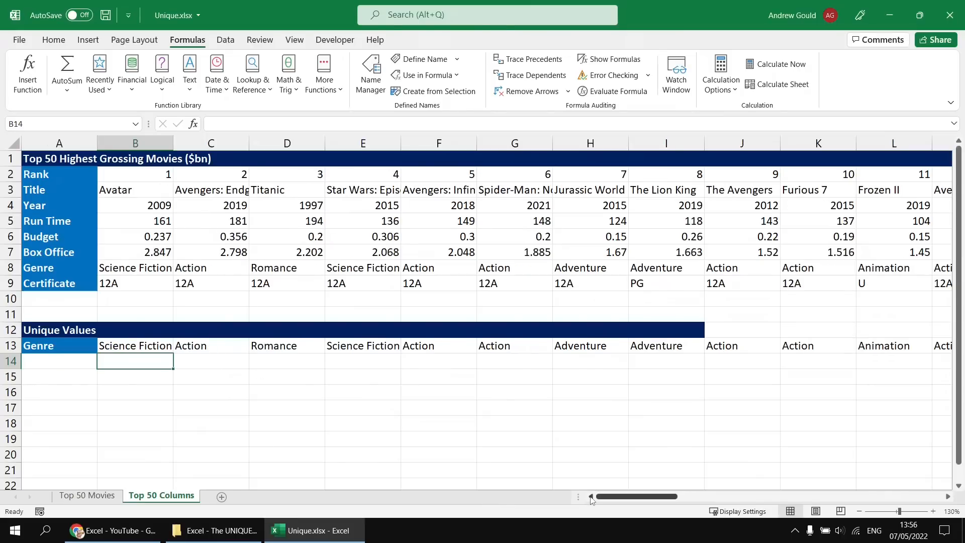
Step: Make the genre formula in B13 return unique columns by setting its by_col argument to TRUE
{"action": "left_click", "coordinate": [136, 344]}
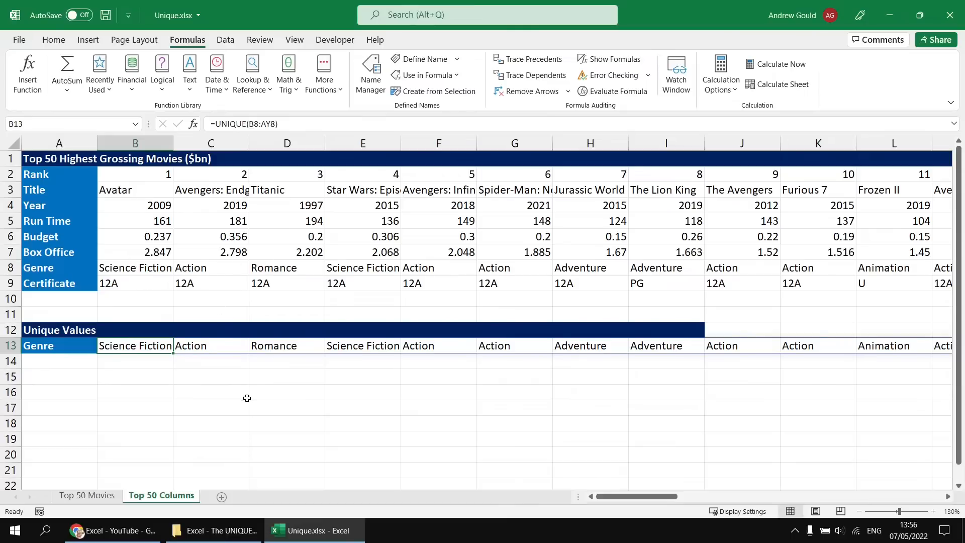
{"action": "key", "text": "F2"}
{"action": "key", "text": "Left"}
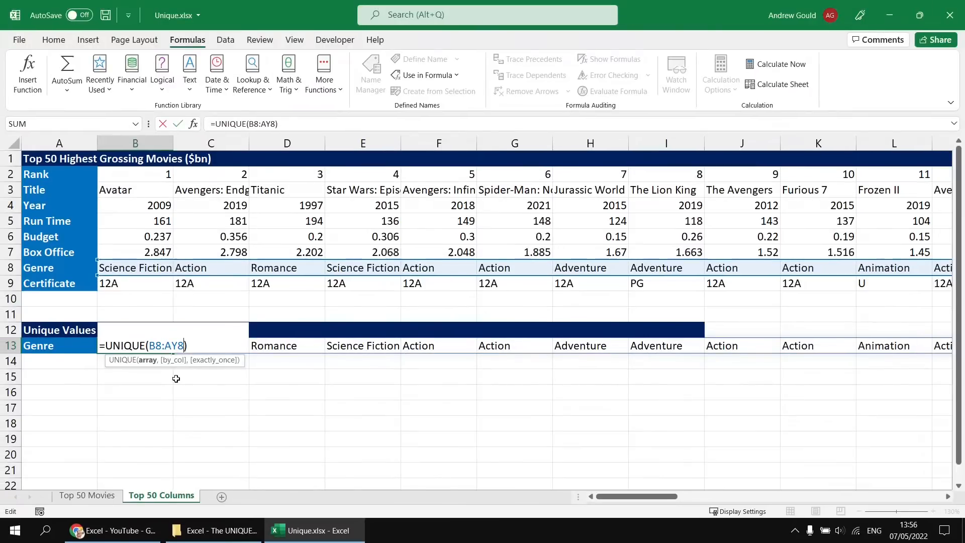
{"action": "type", "text": ","}
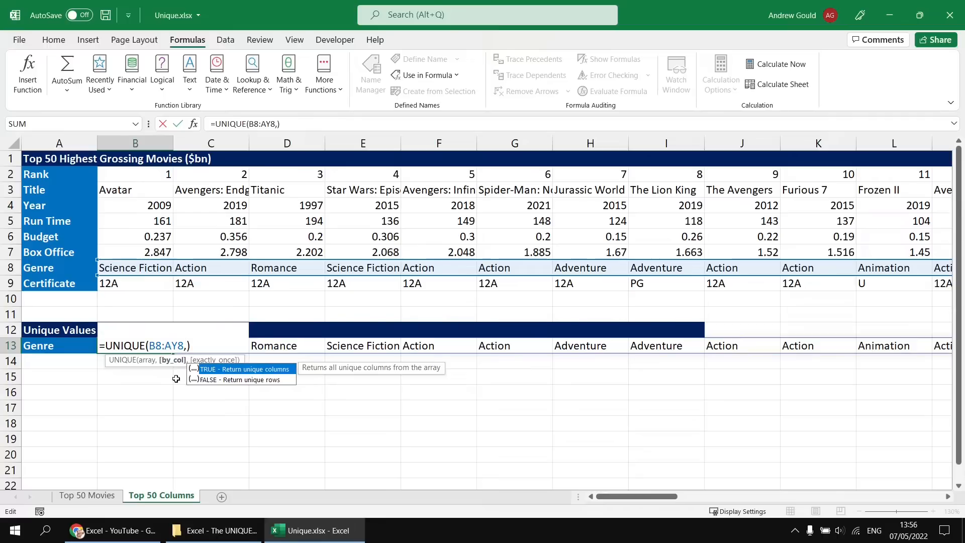
{"action": "key", "text": "Tab"}
{"action": "type", "text": ")"}
{"action": "key", "text": "Return"}
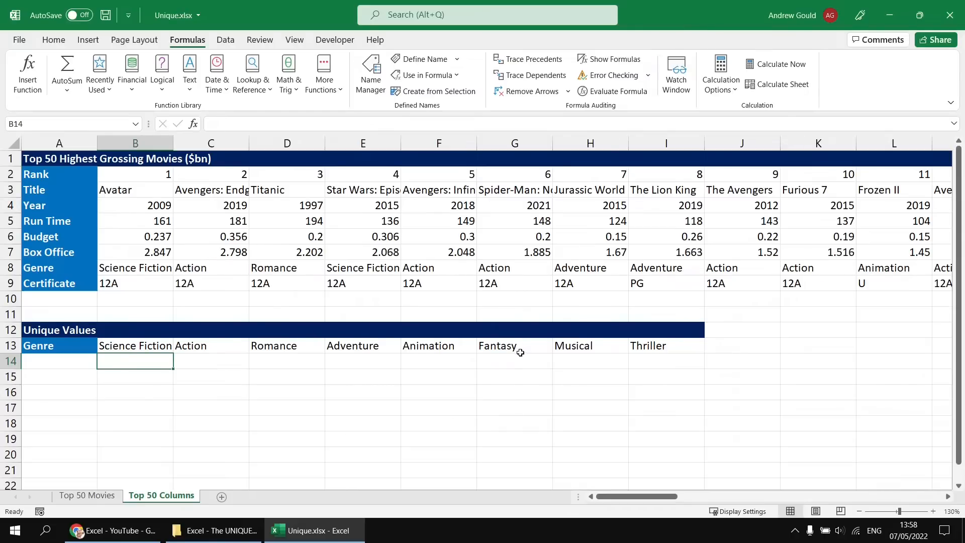
Step: Switch to the Top 50 Movies sheet and add the heading Genre Once Only in N2, beside the Initial heading
{"action": "left_click", "coordinate": [83, 496]}
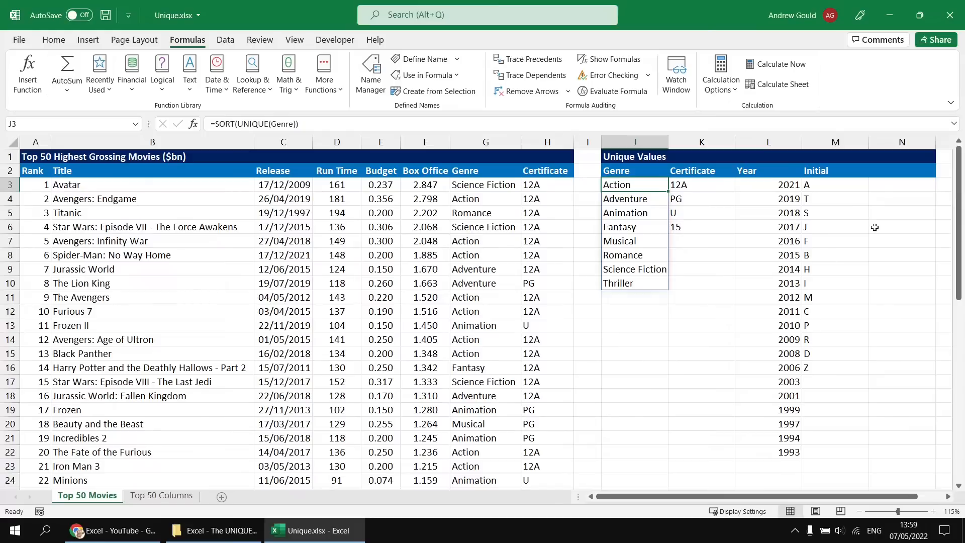
{"action": "left_click", "coordinate": [895, 171]}
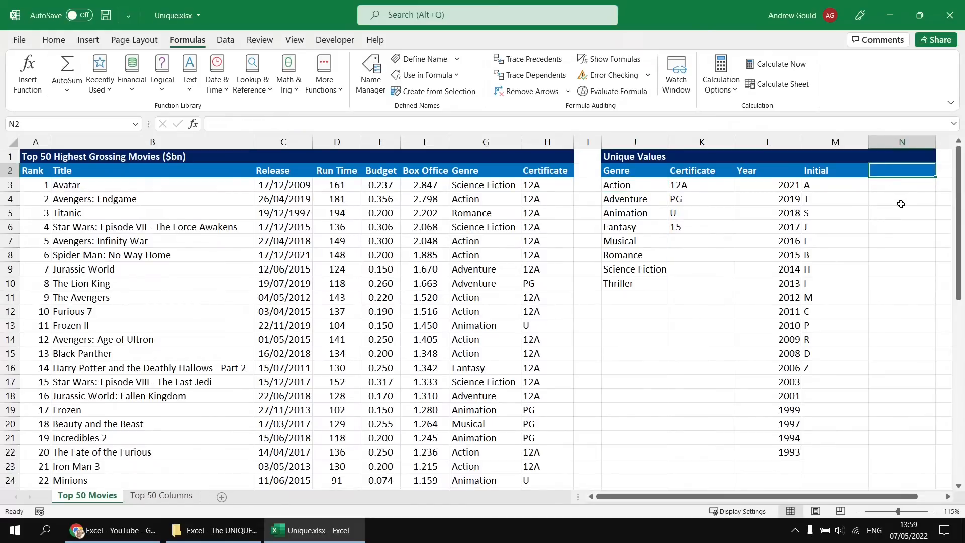
{"action": "type", "text": "Genre Once Only"}
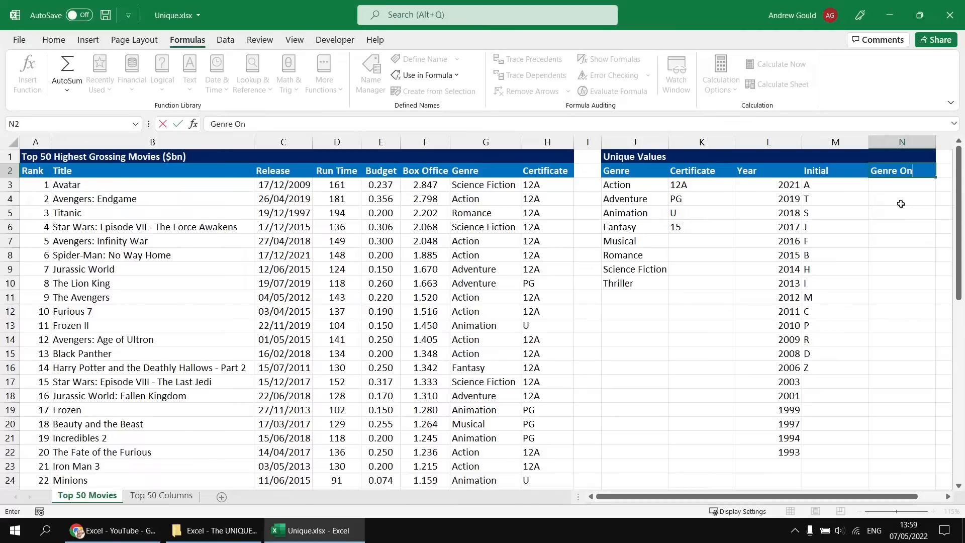
{"action": "key", "text": "Return"}
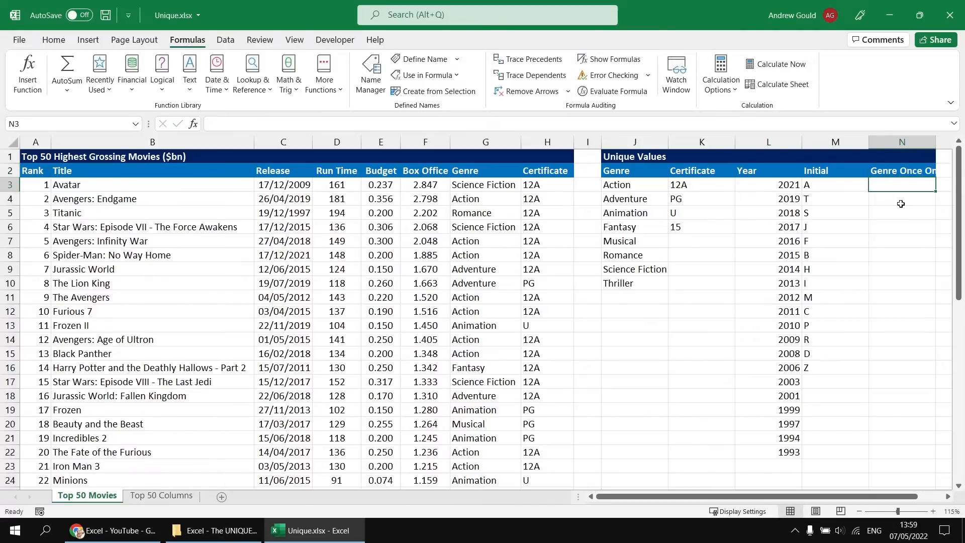
Step: List the genres that appear exactly once by entering the formula =UNIQUE(Genre,,TRUE) in N3
{"action": "type", "text": "=uni"}
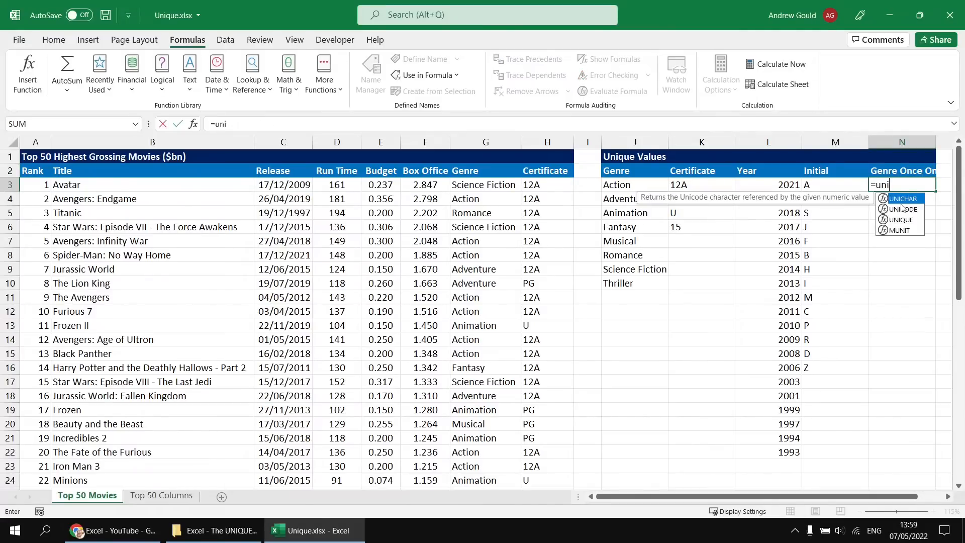
{"action": "type", "text": "q"}
{"action": "key", "text": "Tab"}
{"action": "type", "text": "Gen"}
{"action": "key", "text": "Tab"}
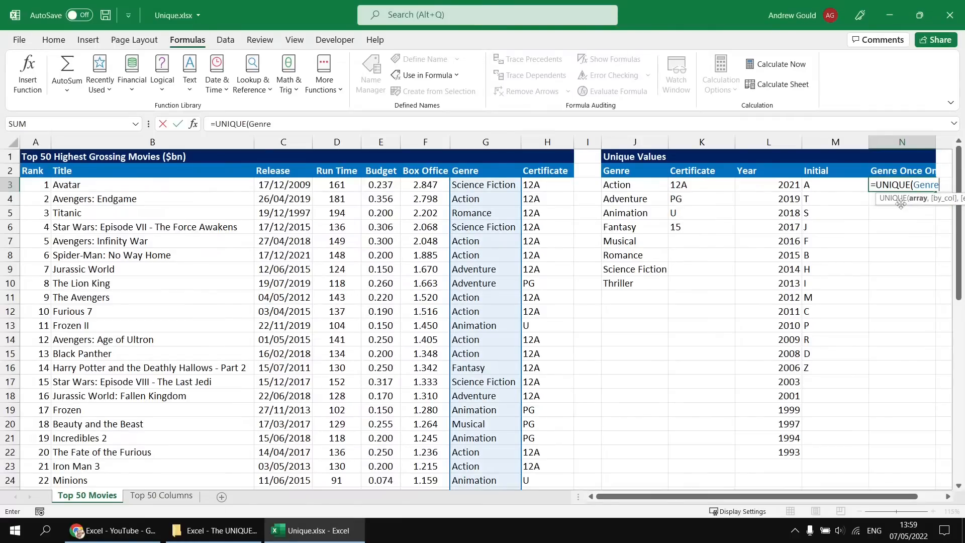
{"action": "type", "text": ",,"}
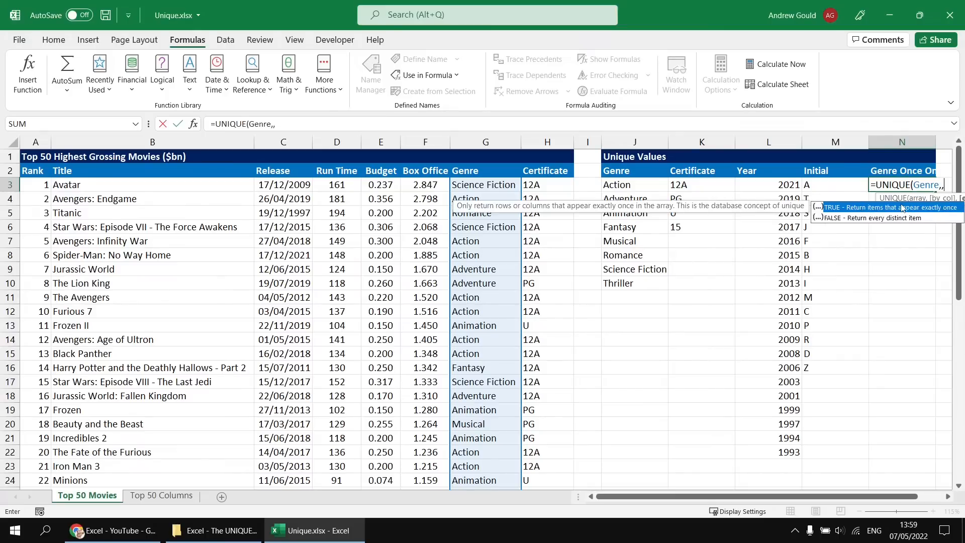
{"action": "double_click", "coordinate": [949, 497]}
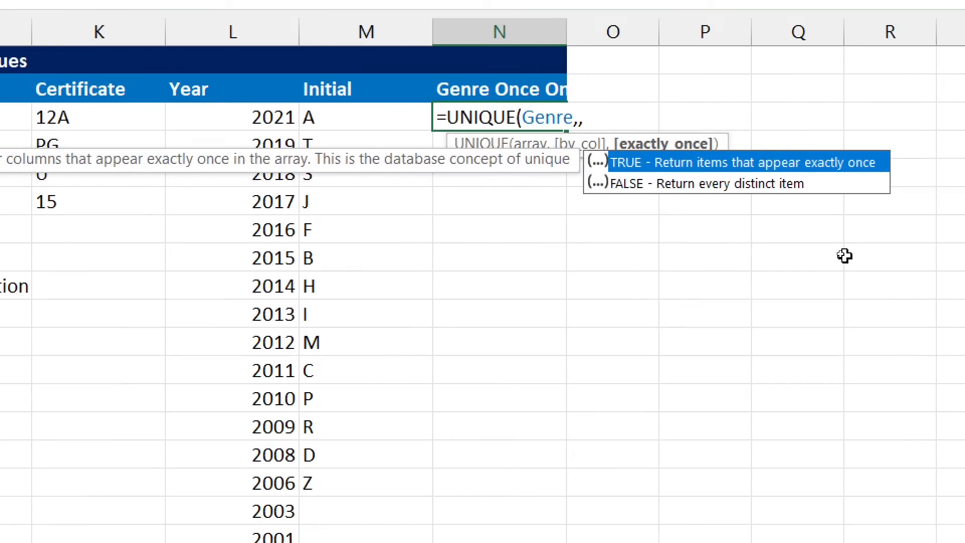
{"action": "key", "text": "Tab"}
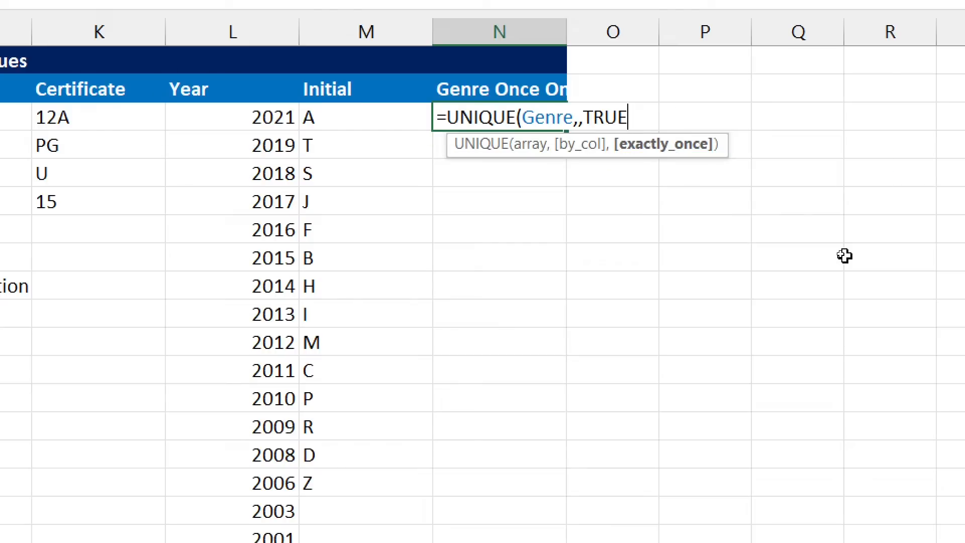
{"action": "type", "text": ")"}
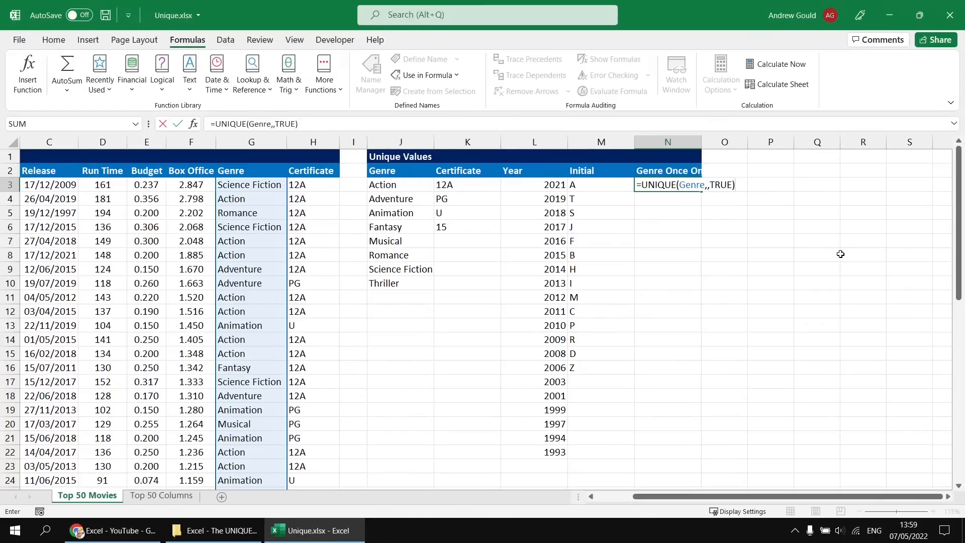
{"action": "key", "text": "Return"}
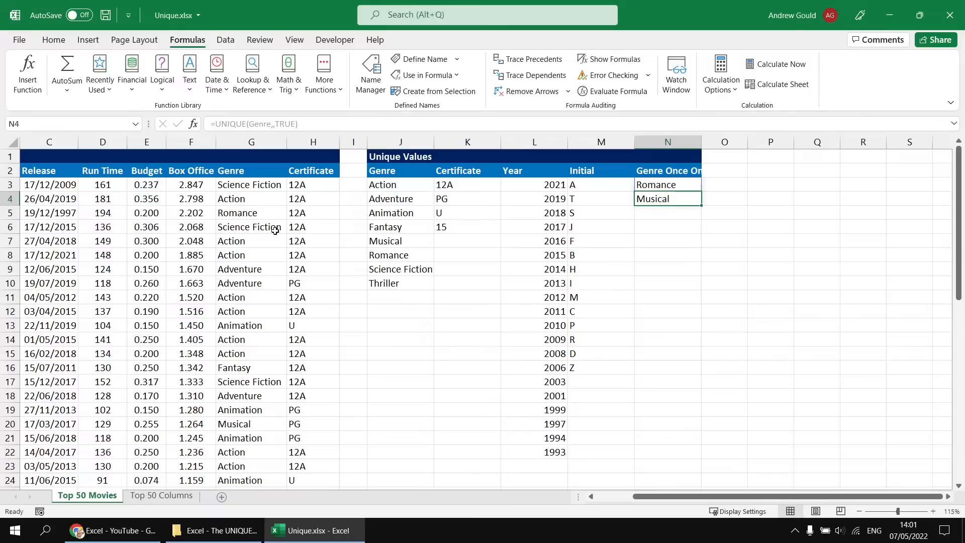
Step: Clear the unique genre and certificate formulas from cells J3 and K3
{"action": "left_click", "coordinate": [391, 185]}
{"action": "left_click_drag", "start_coordinate": [400, 185], "coordinate": [467, 185]}
{"action": "key", "text": "Delete"}
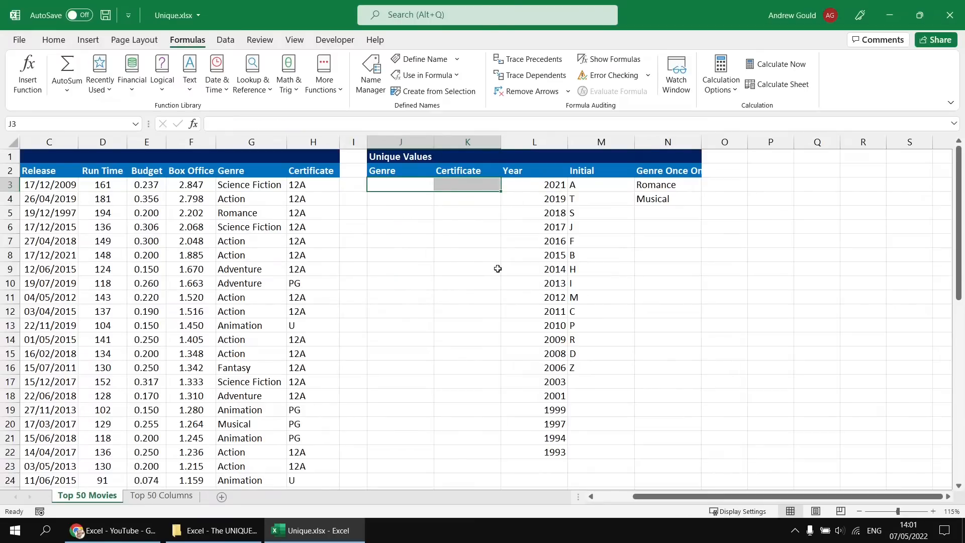
Step: List the unique combinations of genre and certificate by entering the formula =UNIQUE(G3:H52) in J3
{"action": "left_click", "coordinate": [399, 186]}
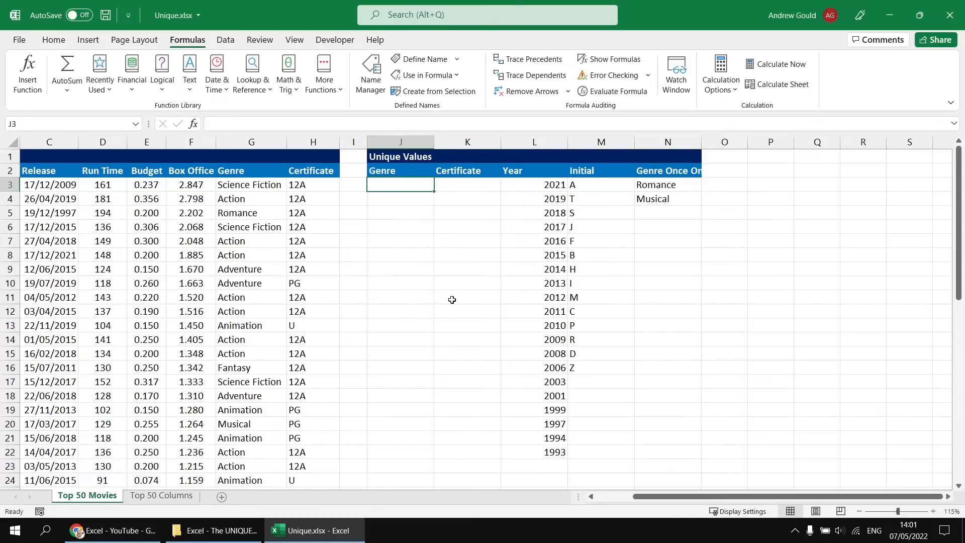
{"action": "type", "text": "=uni"}
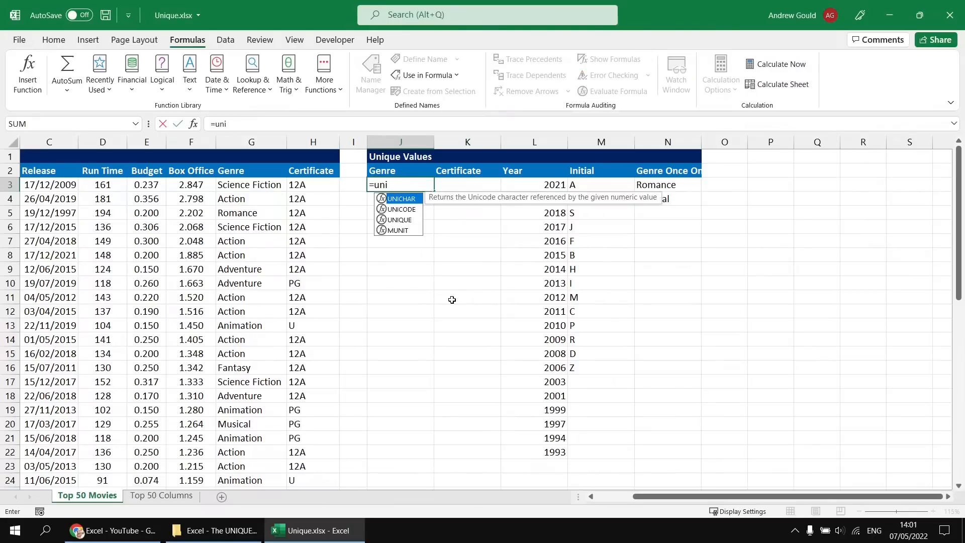
{"action": "key", "text": "Down"}
{"action": "key", "text": "Down"}
{"action": "key", "text": "Tab"}
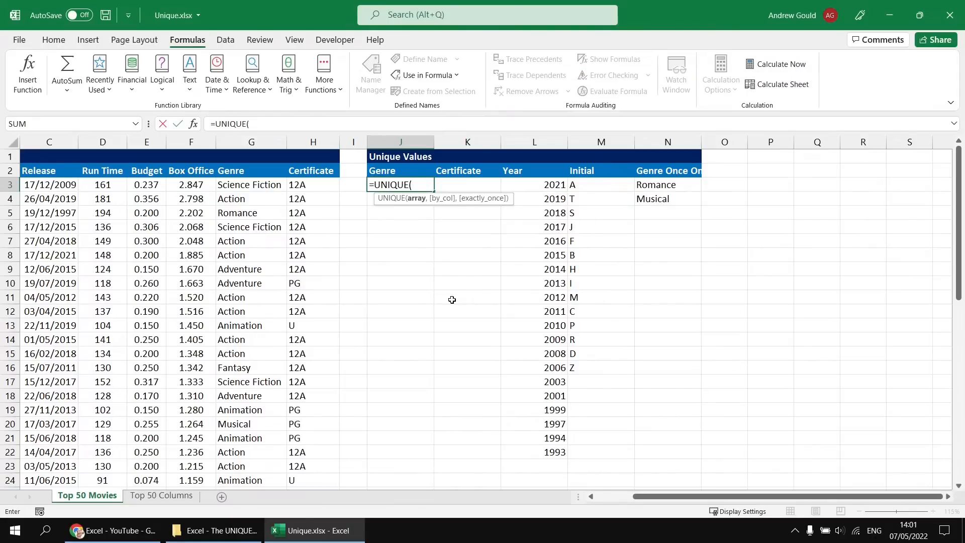
{"action": "left_click_drag", "start_coordinate": [256, 184], "coordinate": [294, 182]}
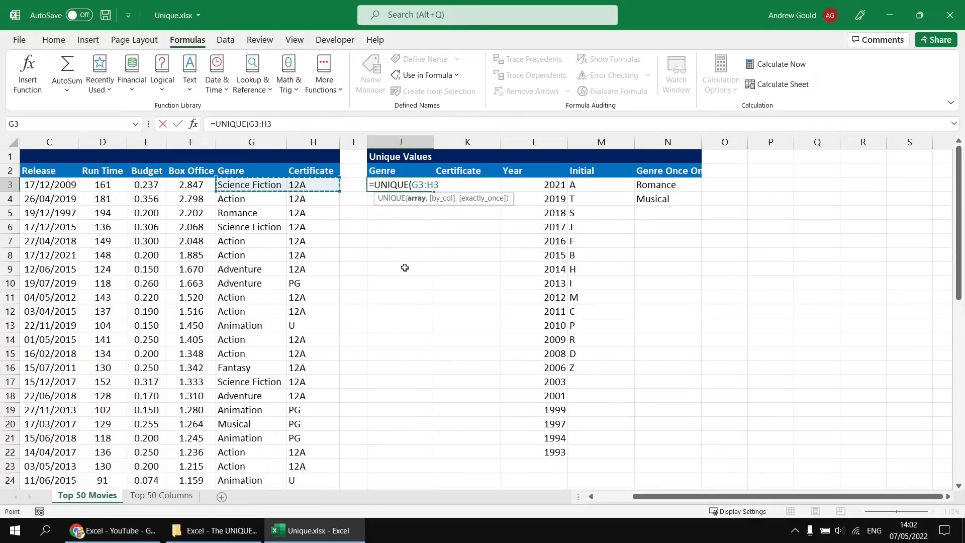
{"action": "key", "text": "ctrl+shift+Down"}
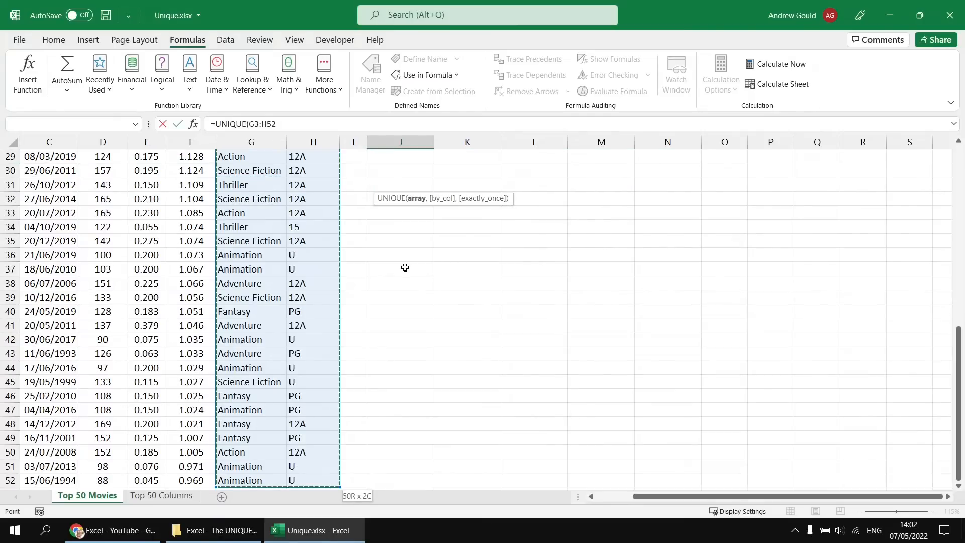
{"action": "type", "text": ")"}
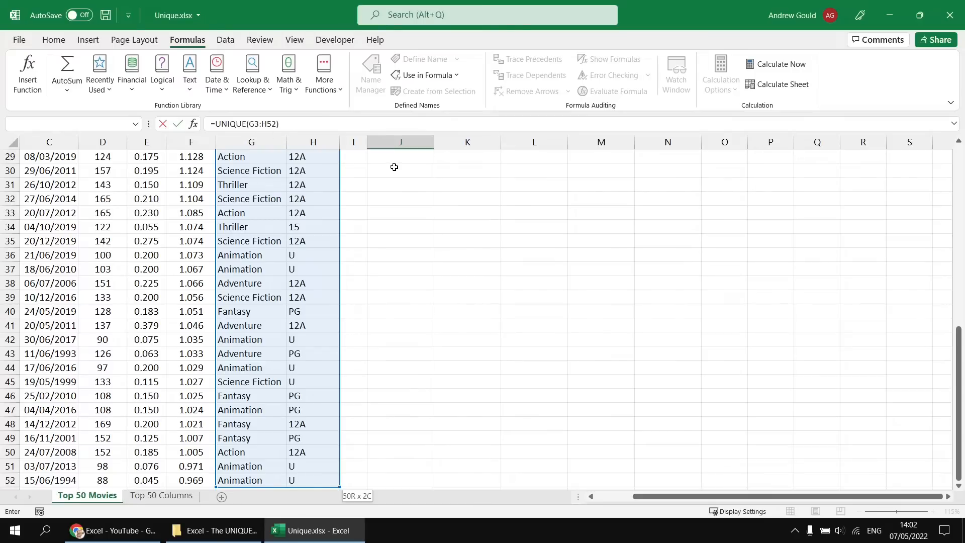
{"action": "key", "text": "Return"}
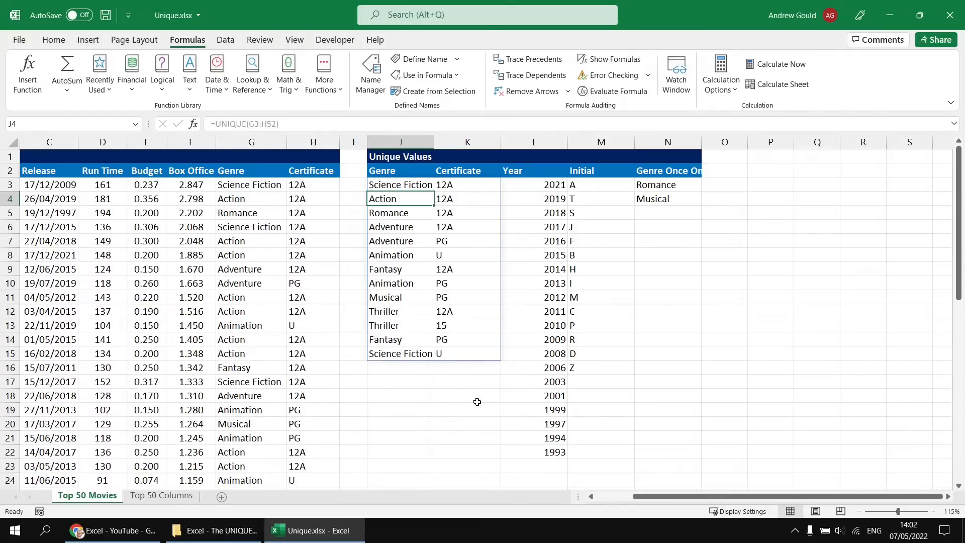
Step: Sort the unique genre and certificate combinations by changing the formula in J3 to =SORT(UNIQUE(G3:H52))
{"action": "left_click", "coordinate": [391, 185]}
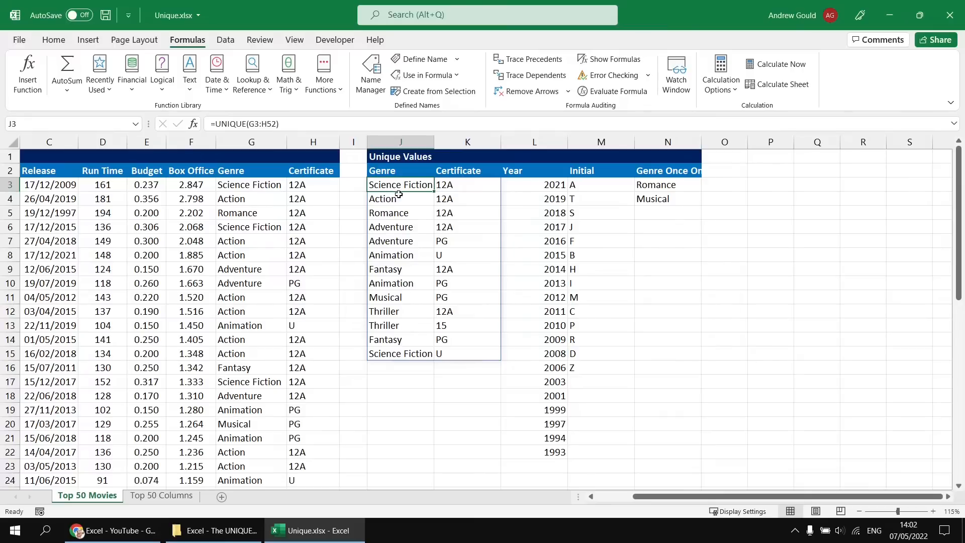
{"action": "key", "text": "F2"}
{"action": "left_click", "coordinate": [374, 185]}
{"action": "type", "text": "SORT"}
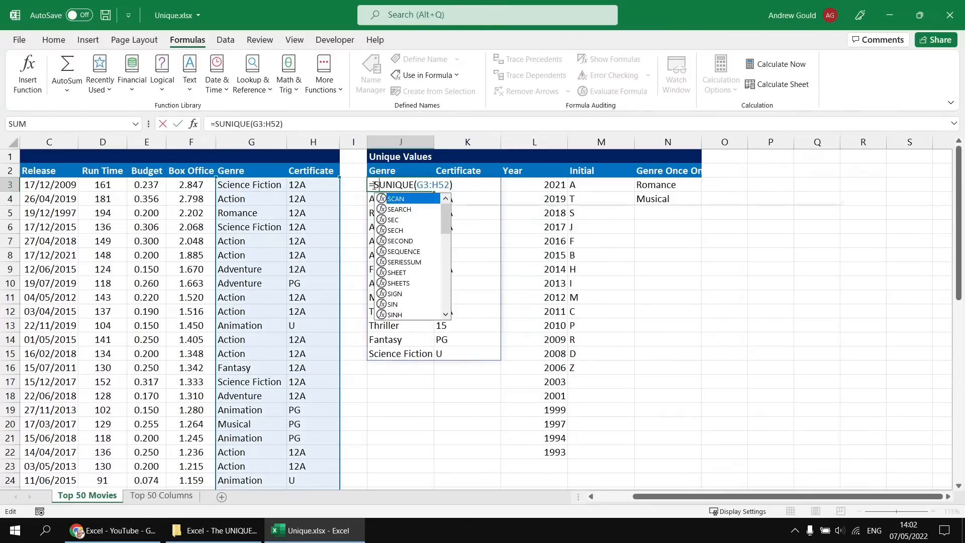
{"action": "type", "text": "("}
{"action": "key", "text": "End"}
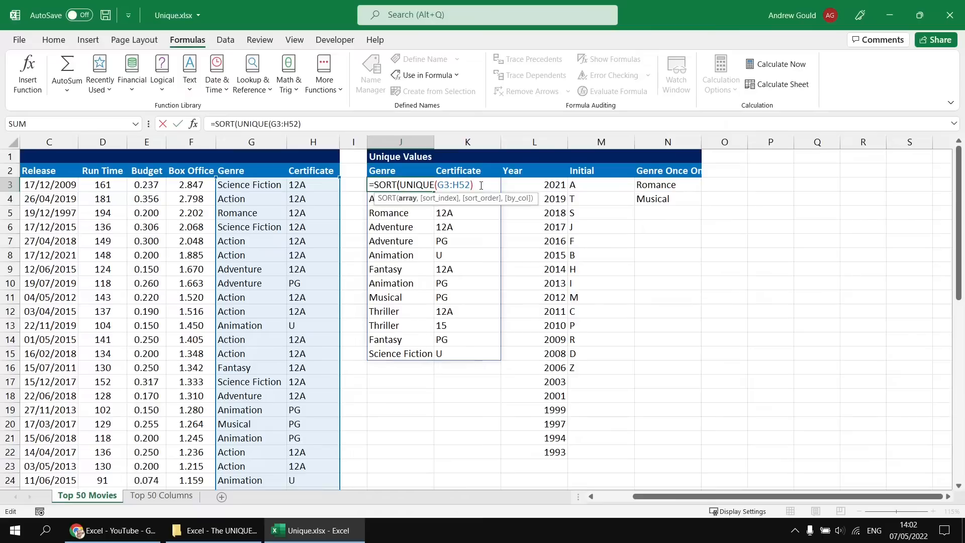
{"action": "type", "text": ")"}
{"action": "key", "text": "Return"}
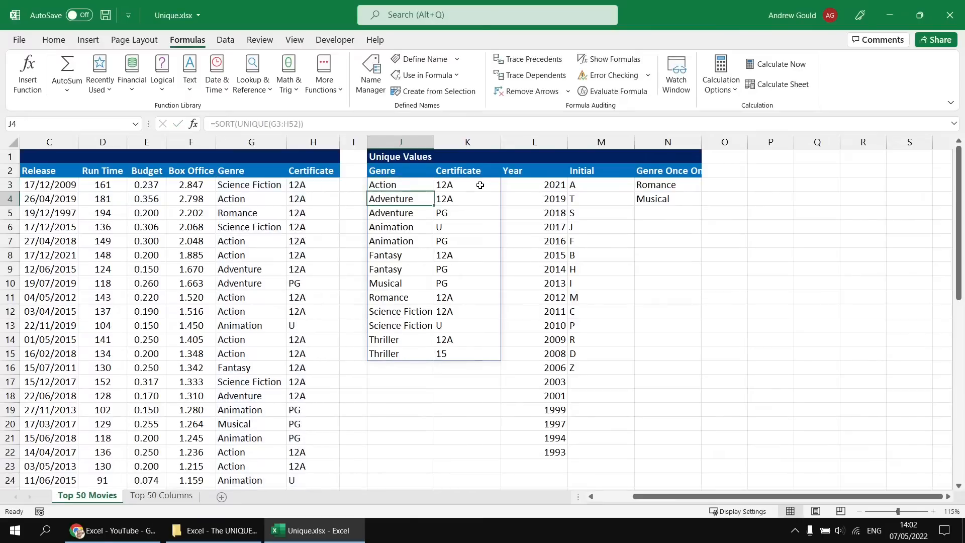
Step: Make J3 list only sorted unique genres by replacing the range G3:H52 in its formula with the named range Genre
{"action": "key", "text": "Up"}
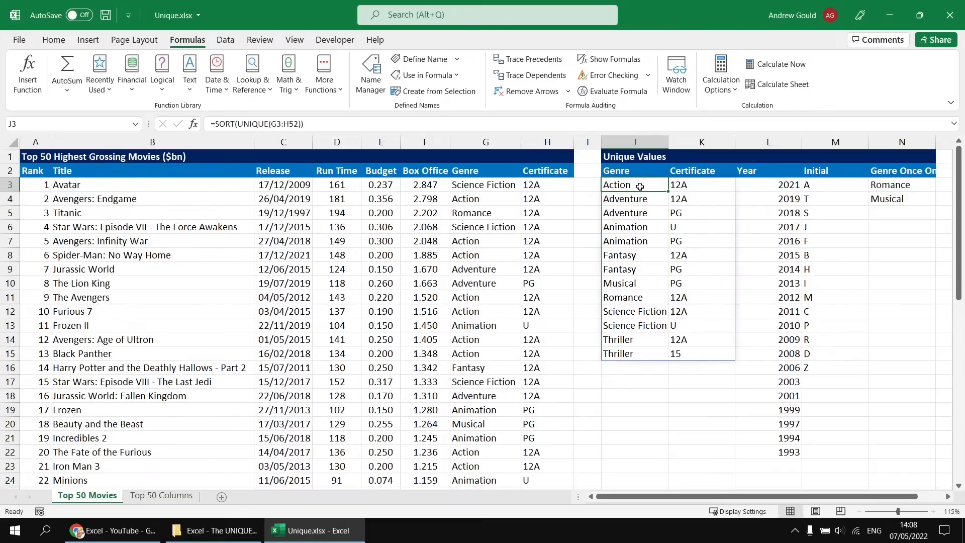
{"action": "key", "text": "F2"}
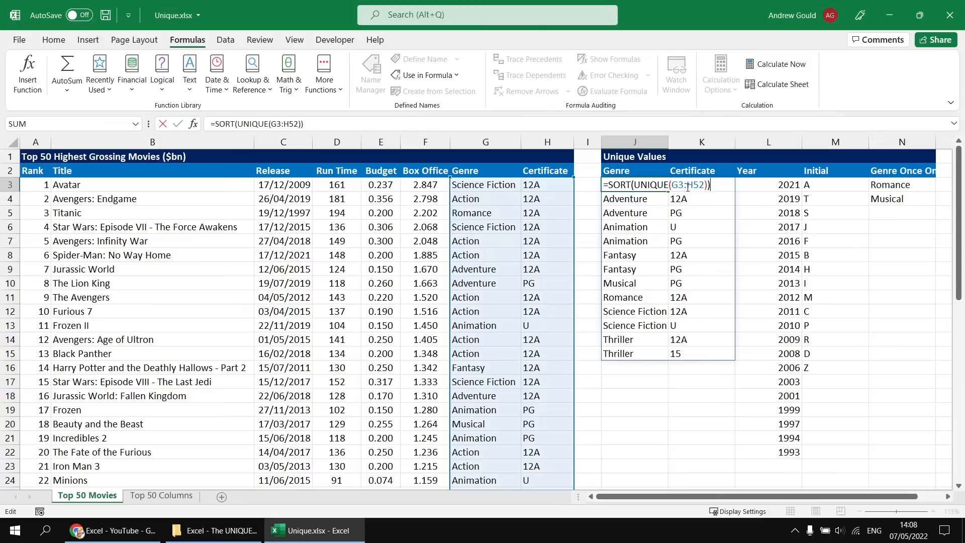
{"action": "left_click_drag", "start_coordinate": [705, 186], "coordinate": [673, 188]}
{"action": "type", "text": "gen"}
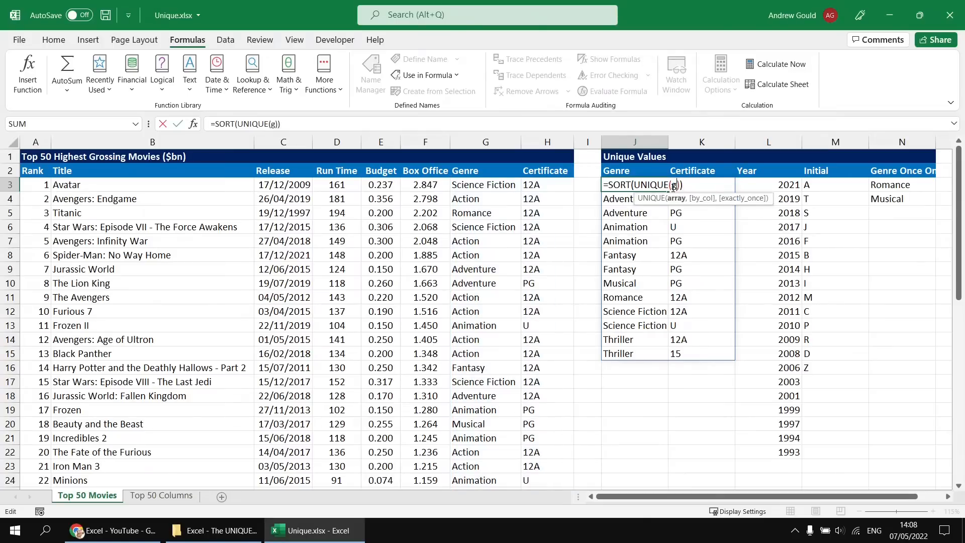
{"action": "key", "text": "Tab"}
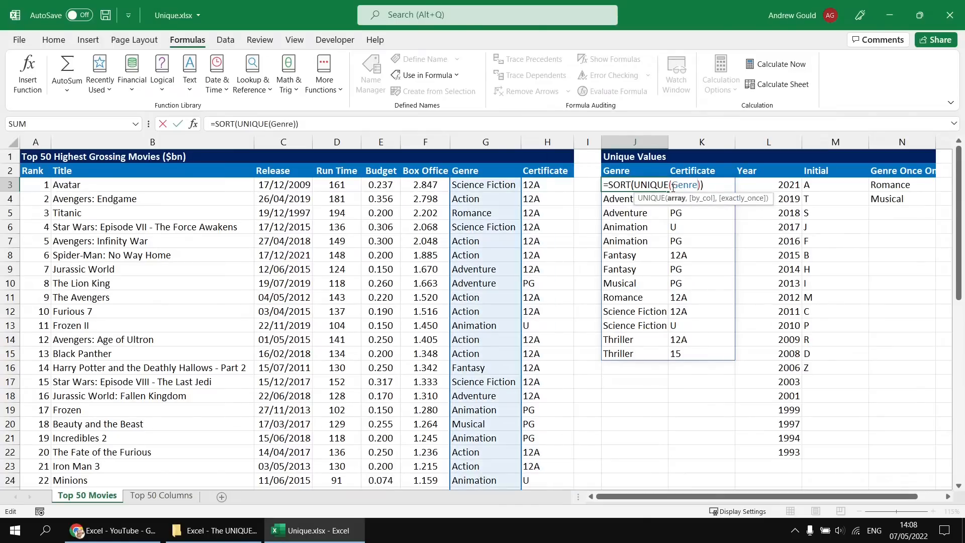
{"action": "key", "text": "Return"}
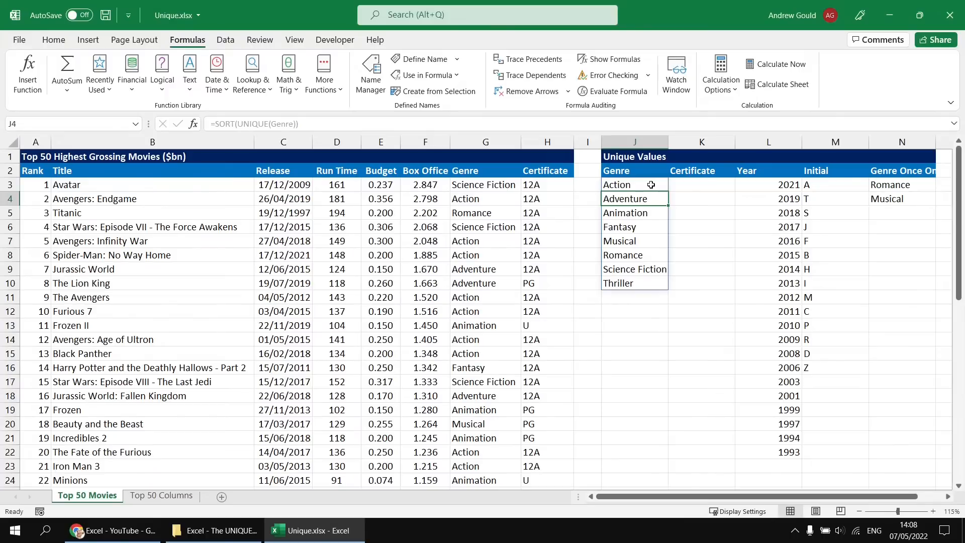
Step: Change the Certificate heading in K2 of the Unique Values area to Count
{"action": "left_click", "coordinate": [699, 170]}
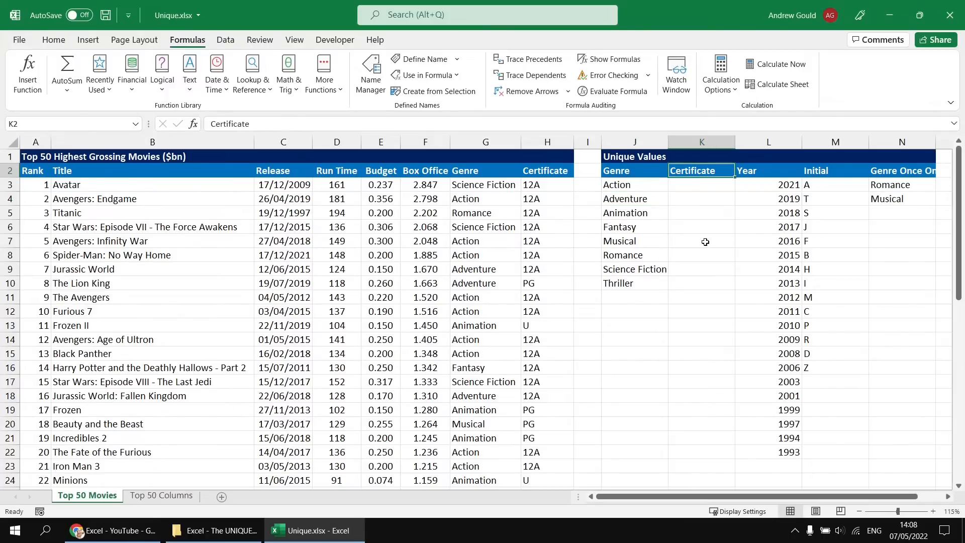
{"action": "type", "text": "Count"}
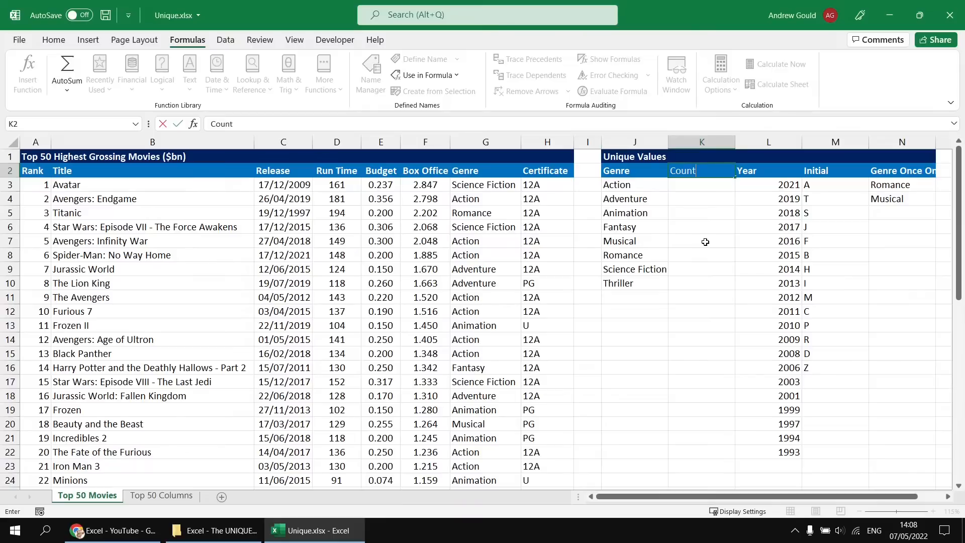
{"action": "key", "text": "Return"}
Step: Count the movies for every listed genre by entering the formula =COUNTIF(Genre,J3#) in K3
{"action": "type", "text": "="}
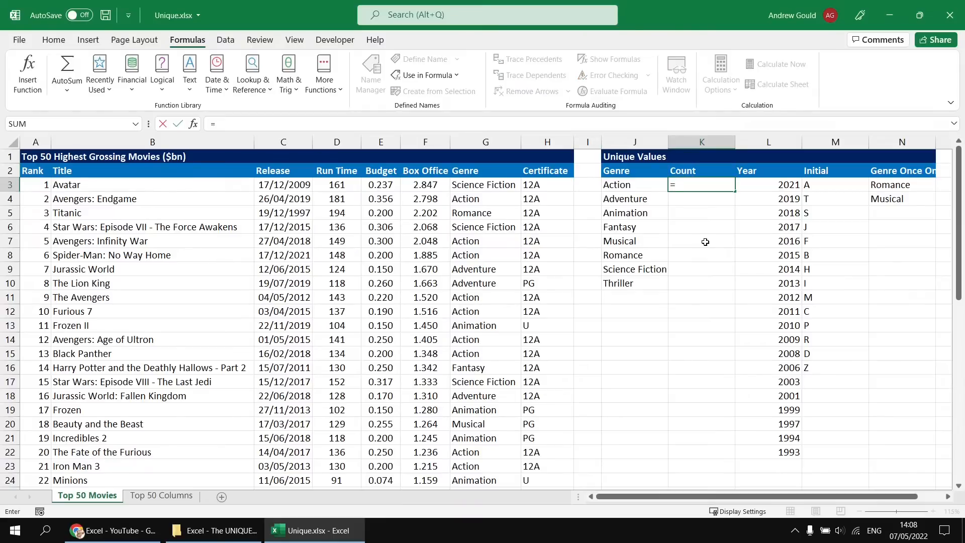
{"action": "type", "text": "count"}
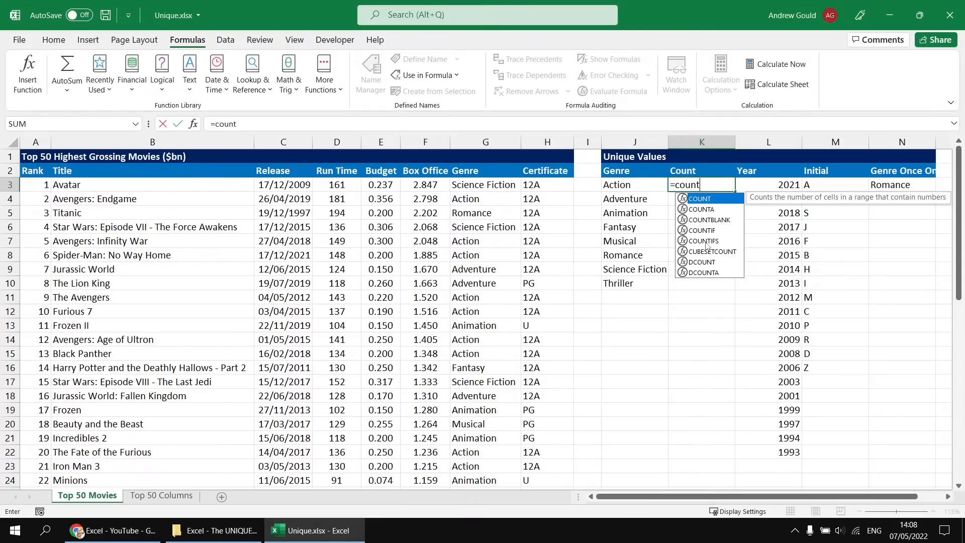
{"action": "type", "text": "if"}
{"action": "key", "text": "Tab"}
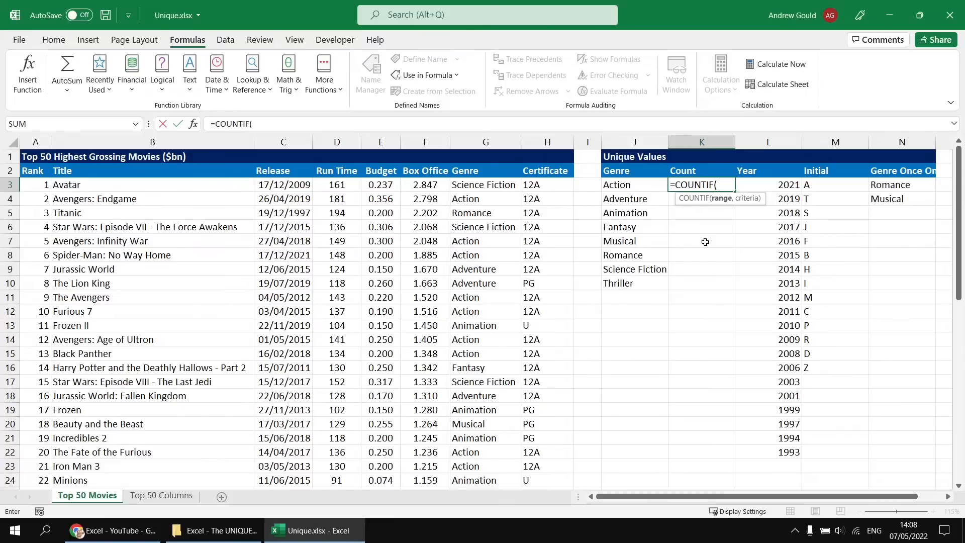
{"action": "type", "text": "gen"}
{"action": "key", "text": "Tab"}
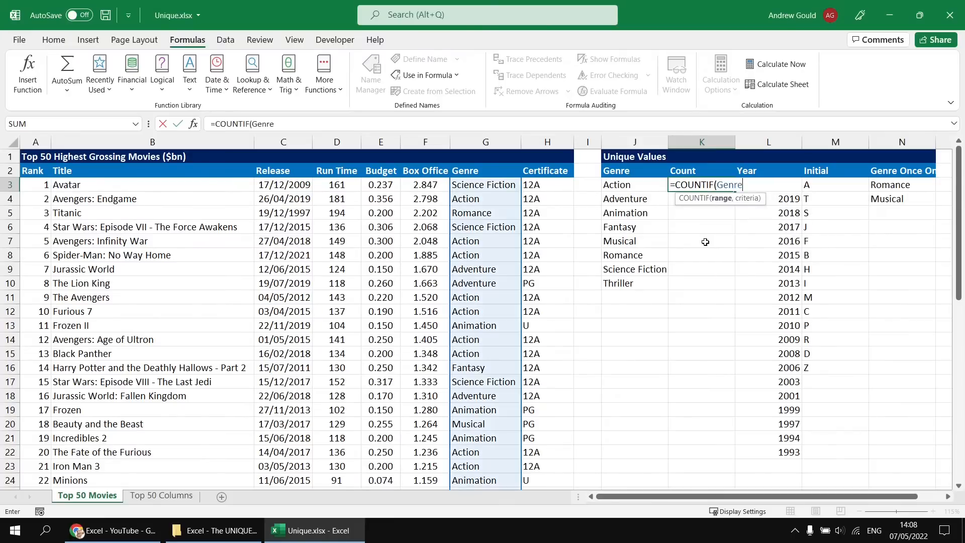
{"action": "type", "text": ","}
{"action": "left_click", "coordinate": [639, 184]}
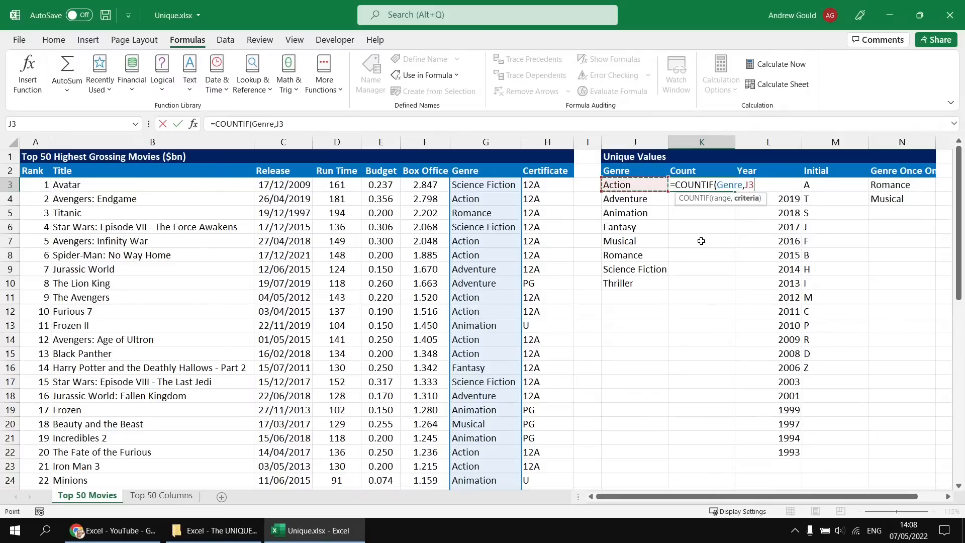
{"action": "type", "text": "#"}
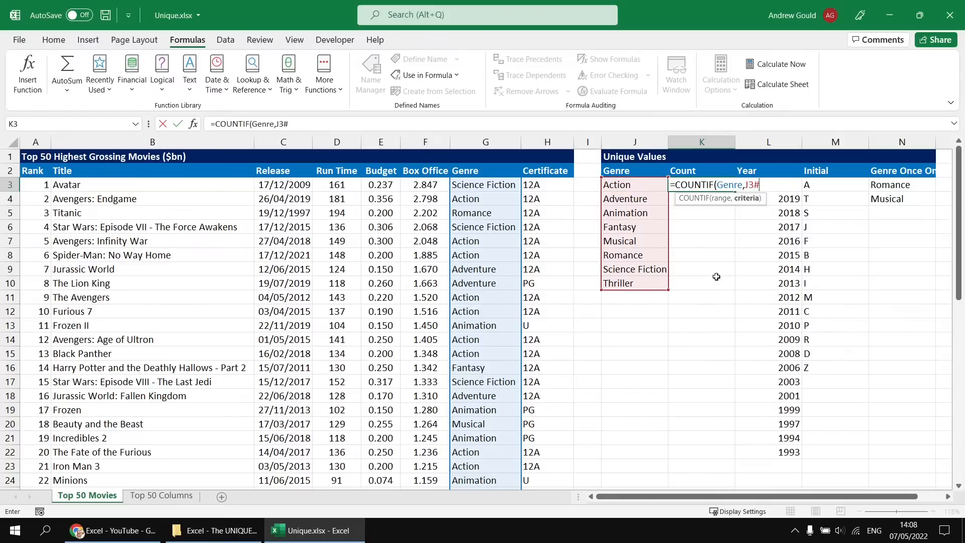
{"action": "type", "text": ")"}
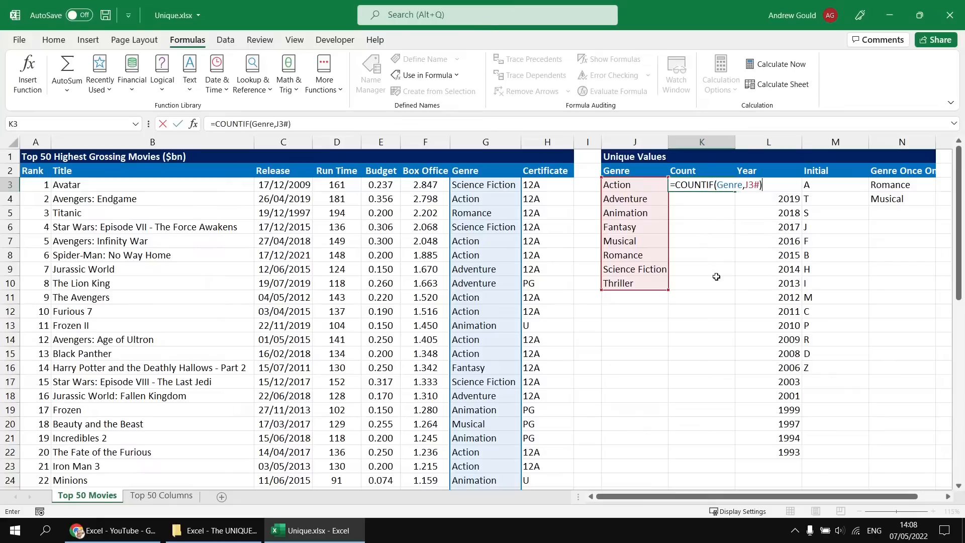
{"action": "key", "text": "Return"}
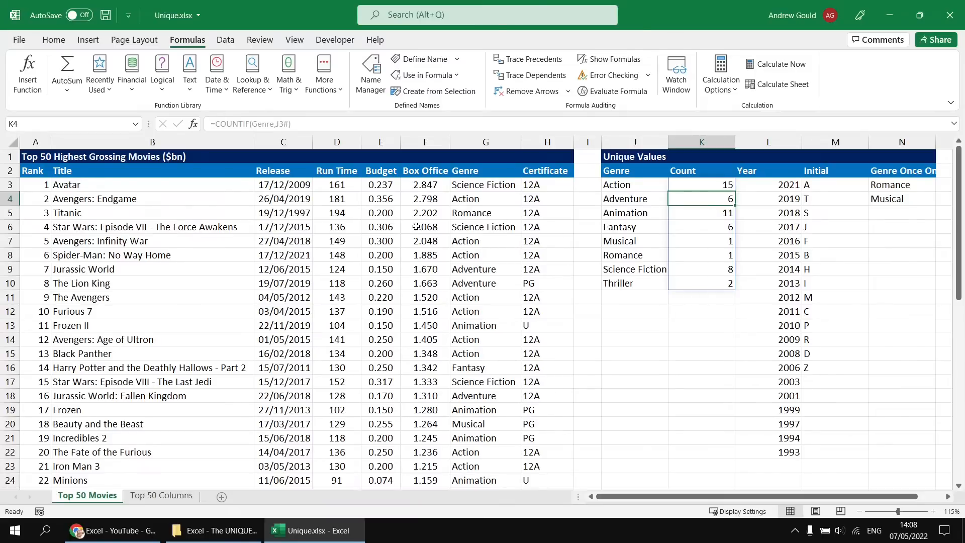
Step: Insert a new column before the Year column and enter the heading Sum Box Office in L2
{"action": "left_click", "coordinate": [780, 141]}
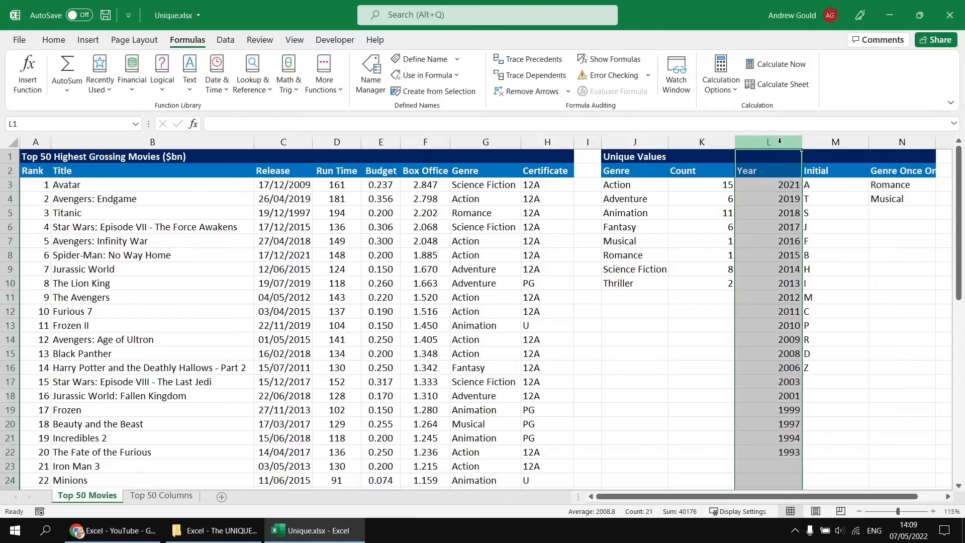
{"action": "right_click", "coordinate": [780, 142]}
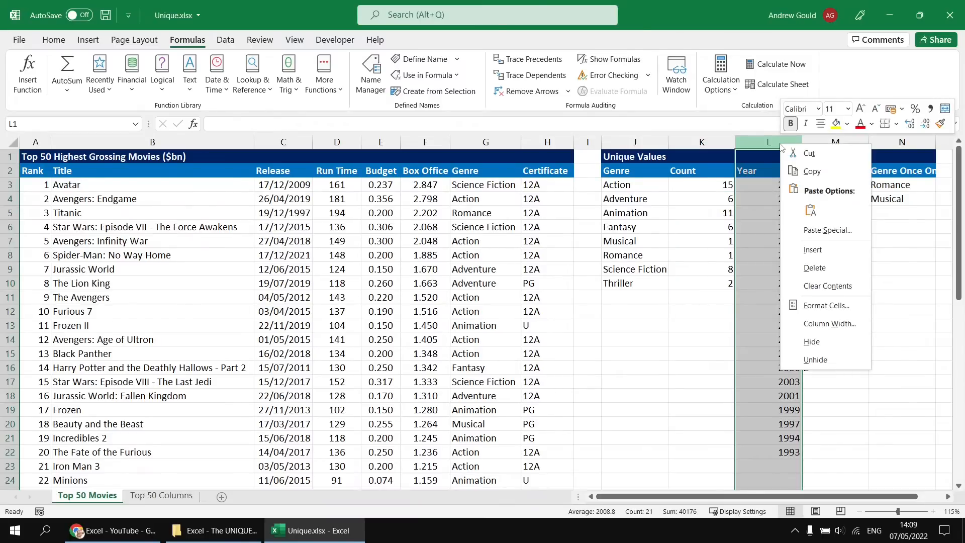
{"action": "left_click", "coordinate": [822, 250]}
{"action": "left_click", "coordinate": [768, 169]}
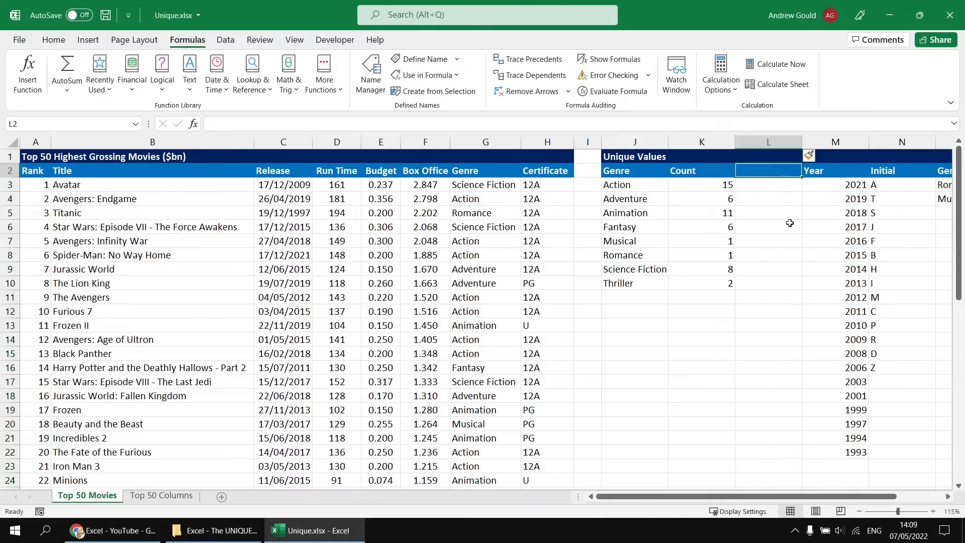
{"action": "type", "text": "Sum B"}
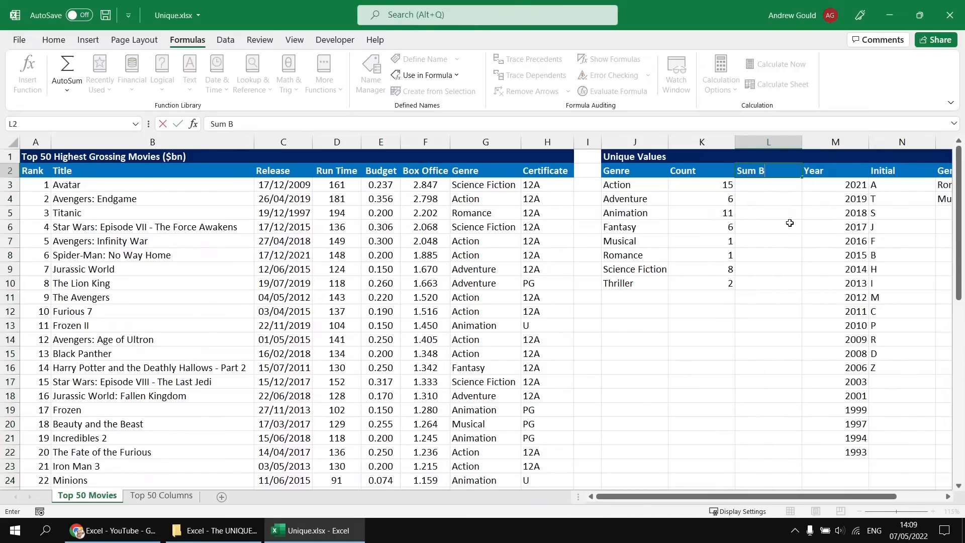
{"action": "type", "text": "ox Office"}
{"action": "key", "text": "Return"}
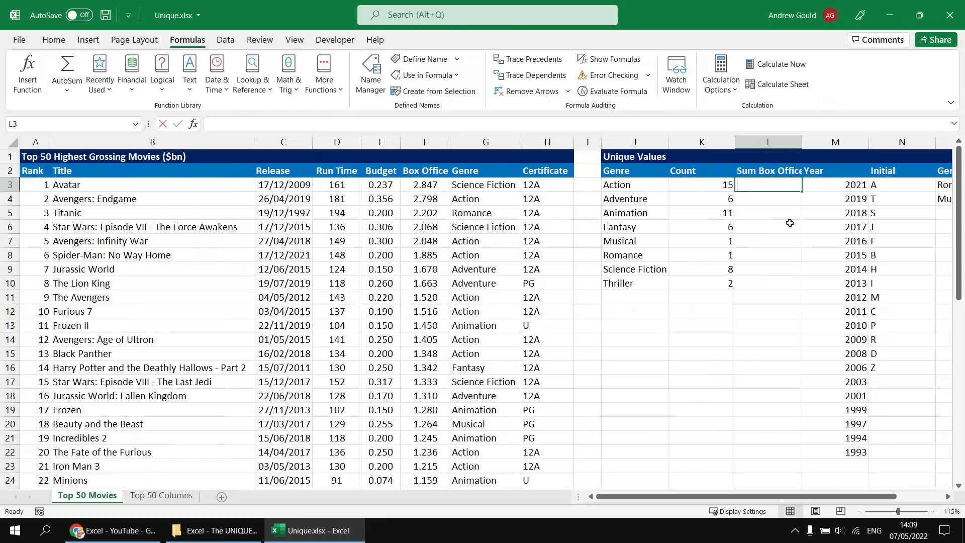
Step: Total the box office for every listed genre by entering the formula =SUMIF(Genre,J3#,Box_Office) in L3
{"action": "type", "text": "=sumi"}
{"action": "key", "text": "Tab"}
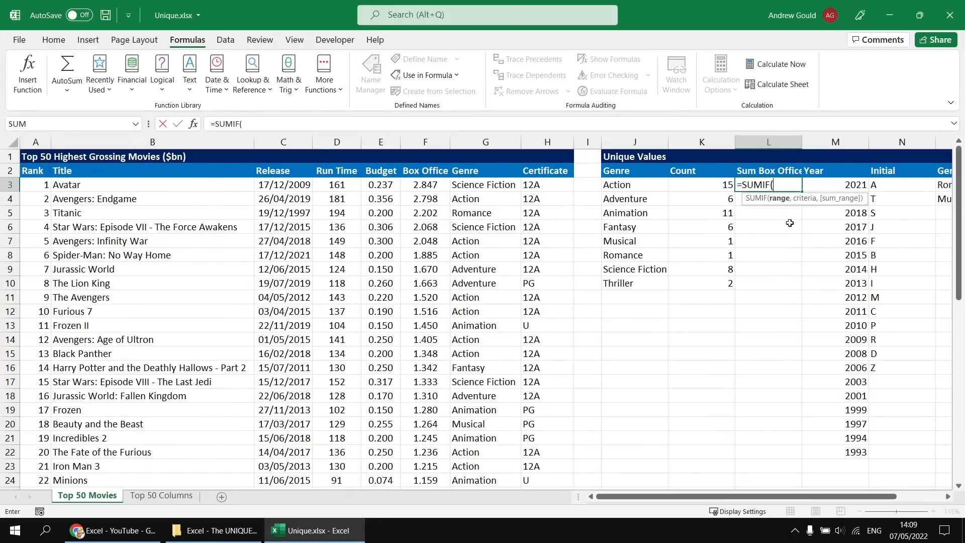
{"action": "type", "text": "Genre"}
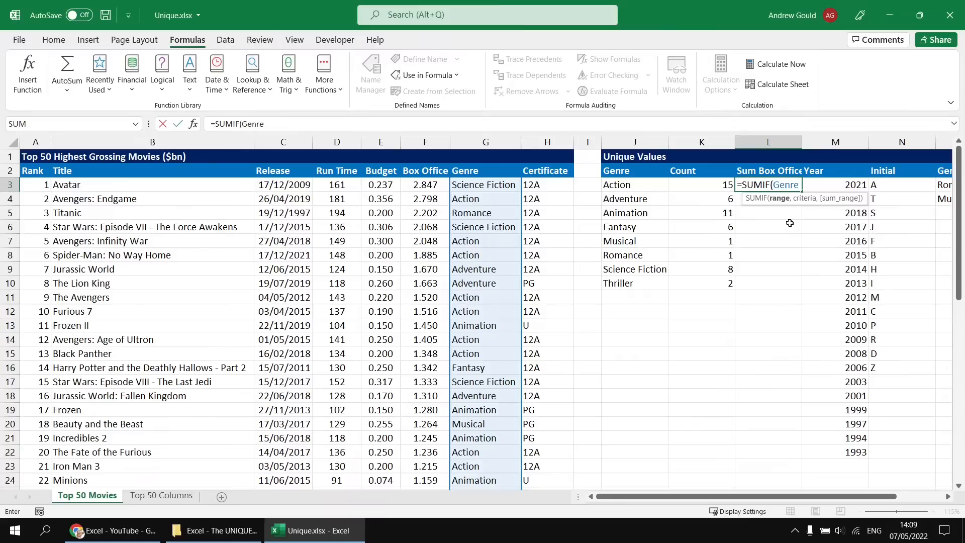
{"action": "type", "text": ",J3"}
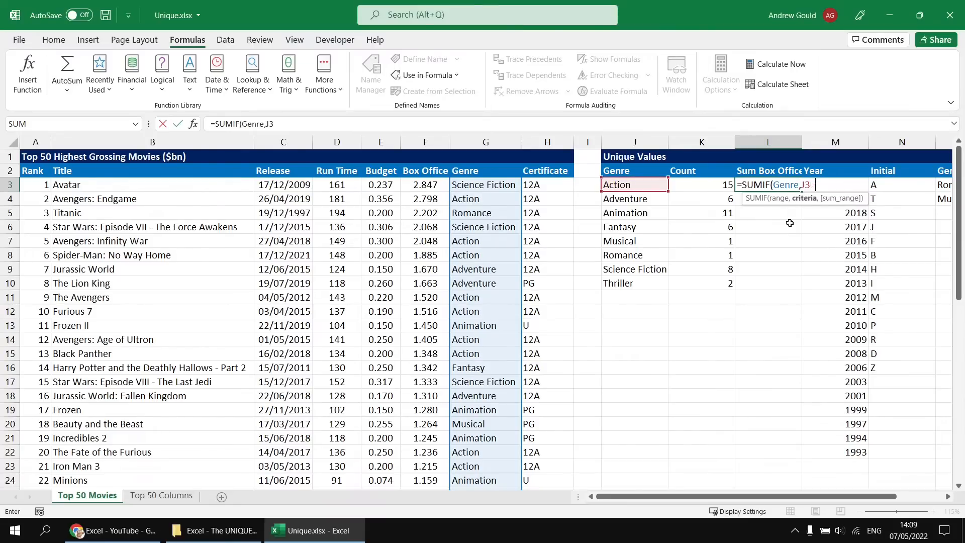
{"action": "type", "text": "#"}
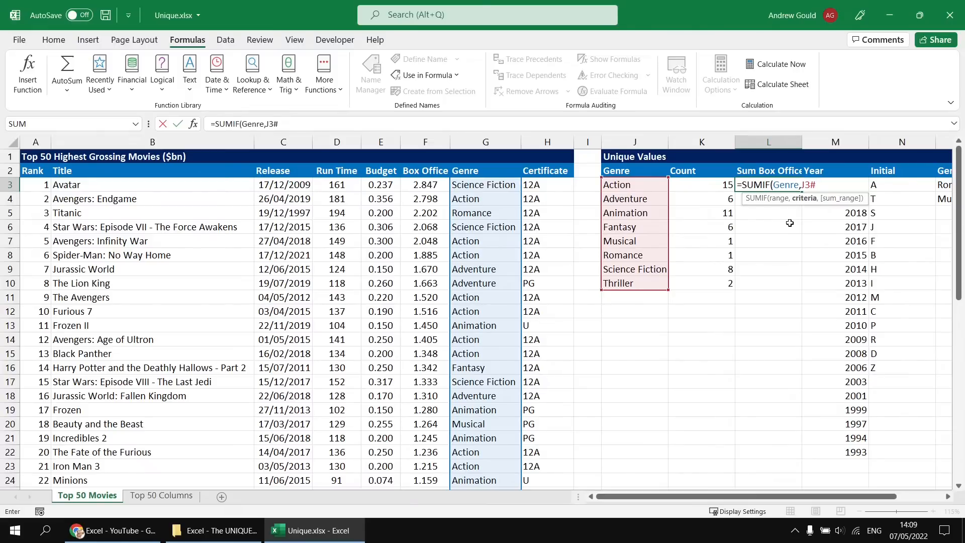
{"action": "type", "text": ",Box"}
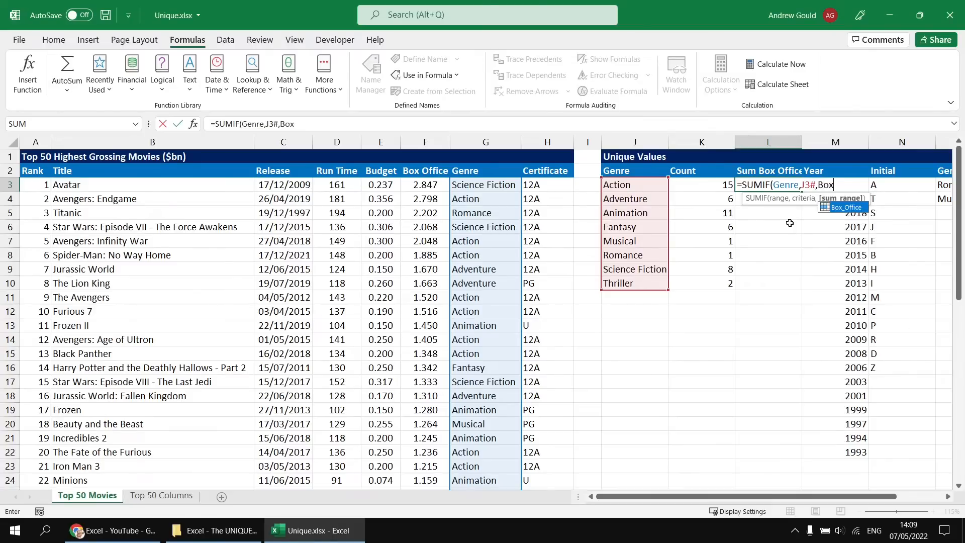
{"action": "key", "text": "Tab"}
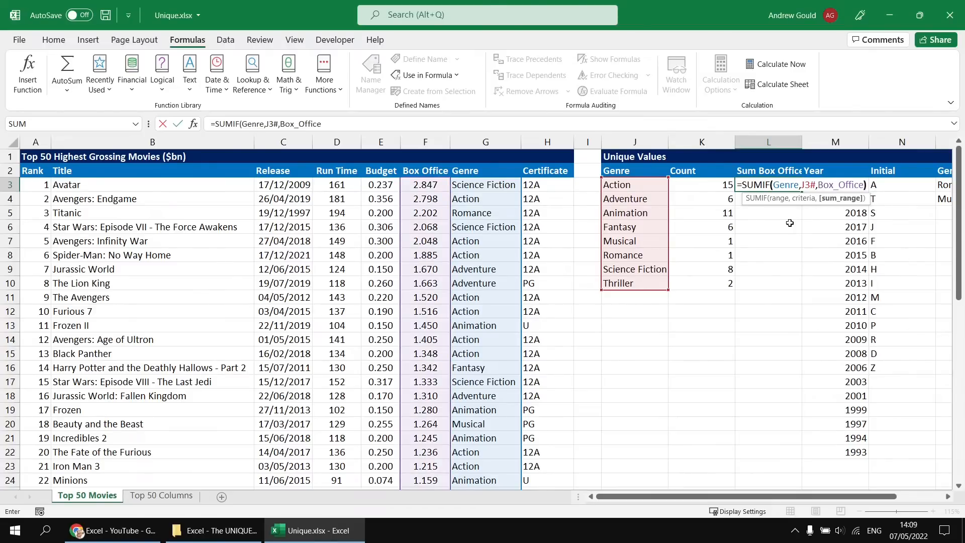
{"action": "type", "text": ")"}
{"action": "key", "text": "Return"}
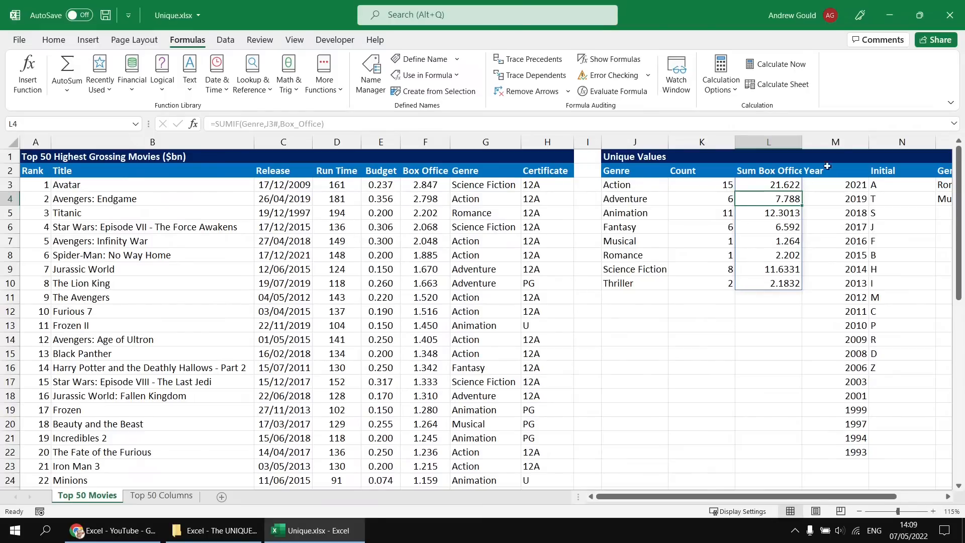
Step: Insert another column before the Year column and enter the heading Avg Run Time in M2
{"action": "left_click", "coordinate": [846, 141]}
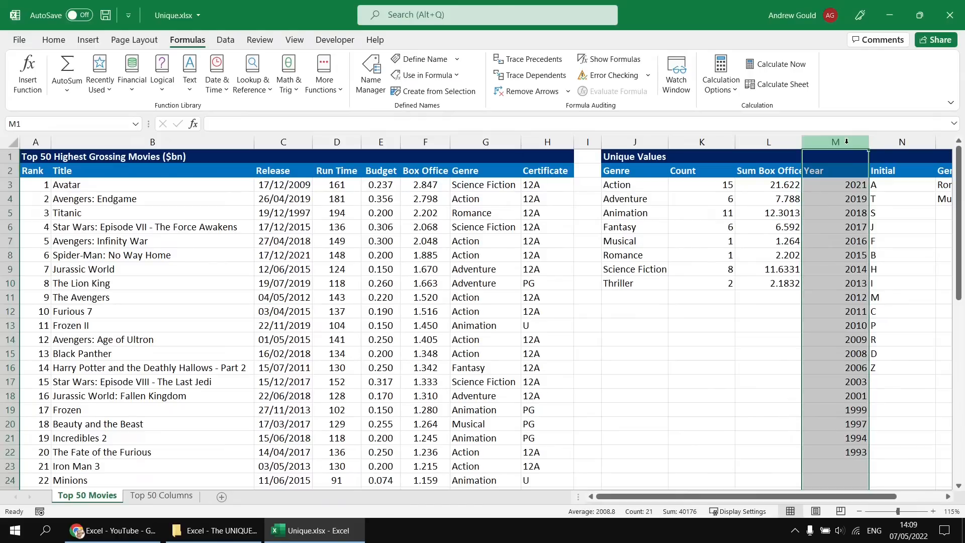
{"action": "right_click", "coordinate": [846, 141]}
{"action": "left_click", "coordinate": [887, 257]}
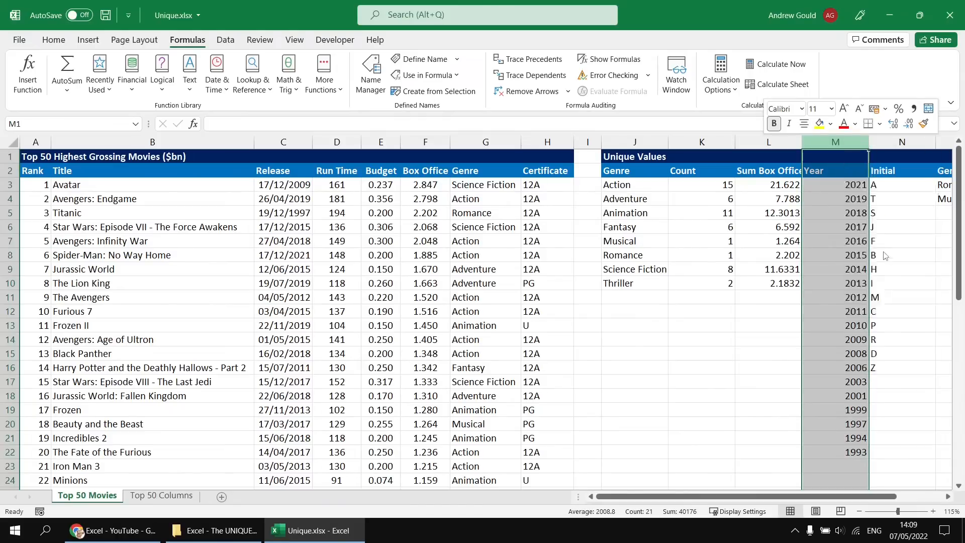
{"action": "left_click", "coordinate": [818, 170]}
{"action": "type", "text": "Avg Rn"}
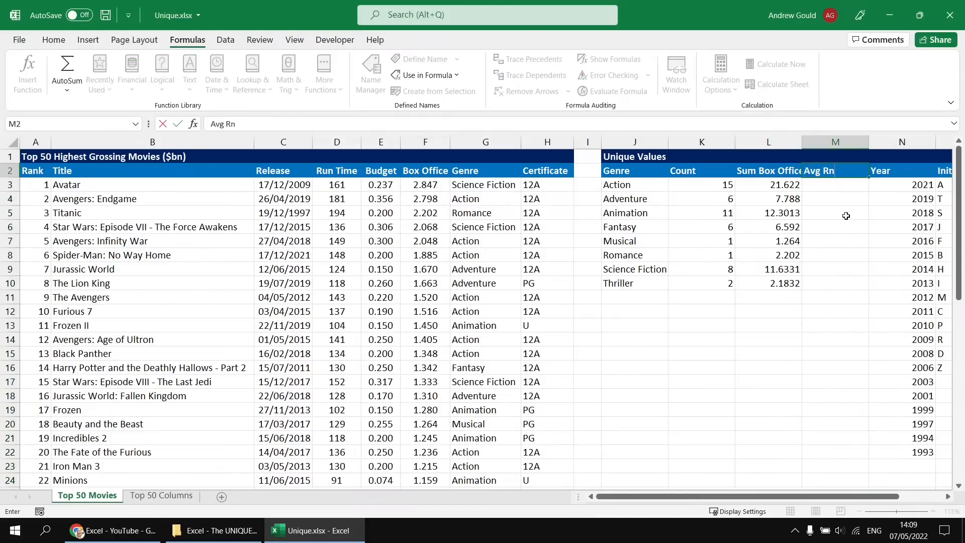
{"action": "key", "text": "BackSpace"}
{"action": "type", "text": "un Time"}
{"action": "key", "text": "Return"}
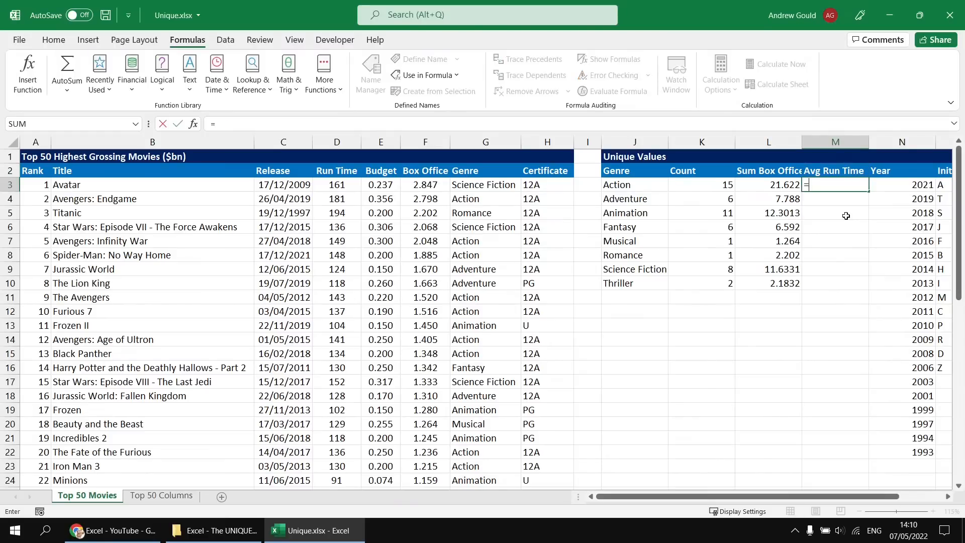
Step: Average the run time for every listed genre by entering the formula =AVERAGEIF(Genre,J3#,Run_Time) in M3
{"action": "type", "text": "=aver"}
{"action": "double_click", "coordinate": [847, 220]}
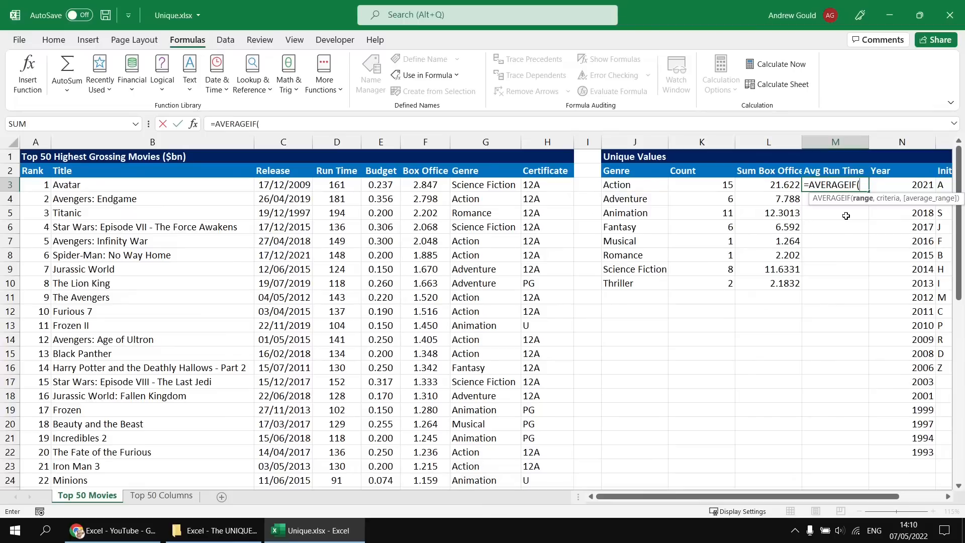
{"action": "type", "text": "Genre"}
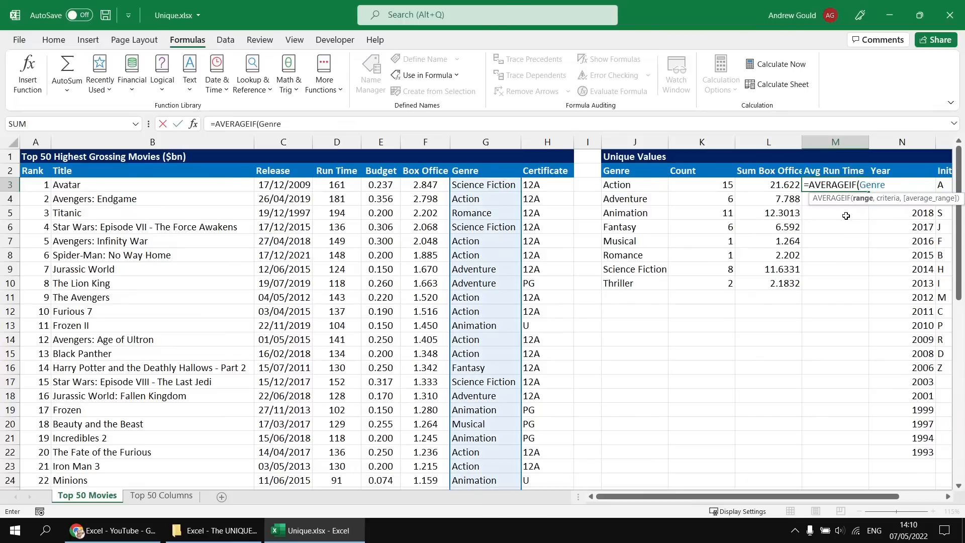
{"action": "type", "text": ",J3#"}
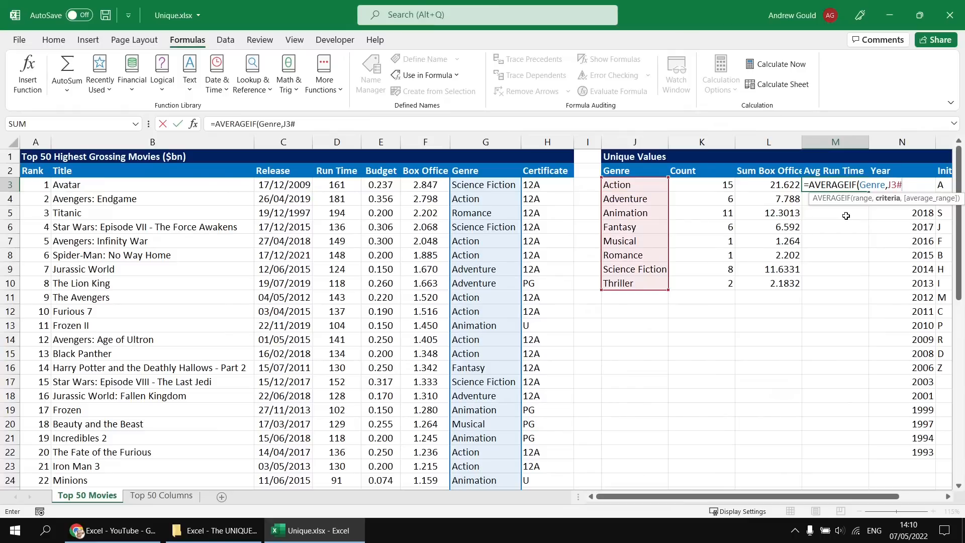
{"action": "type", "text": ",Run"}
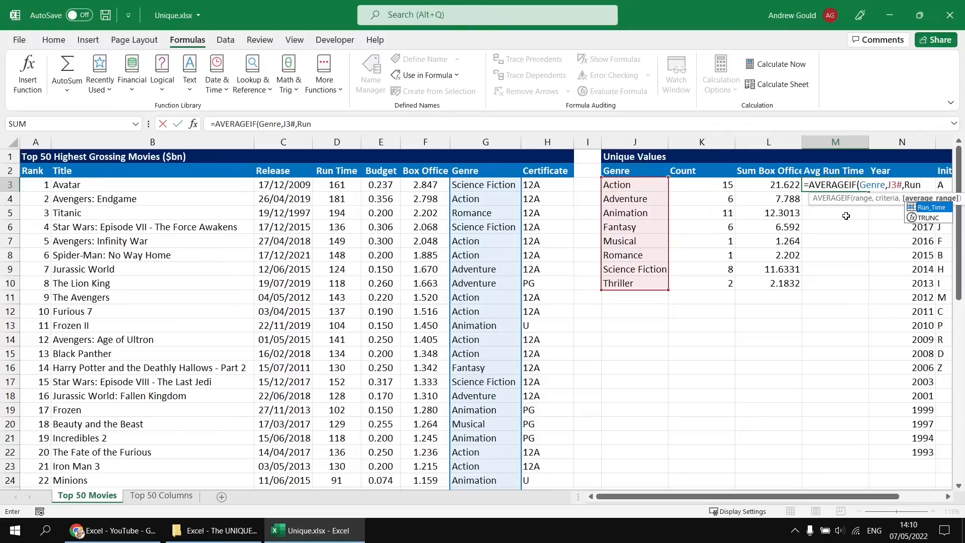
{"action": "key", "text": "Tab"}
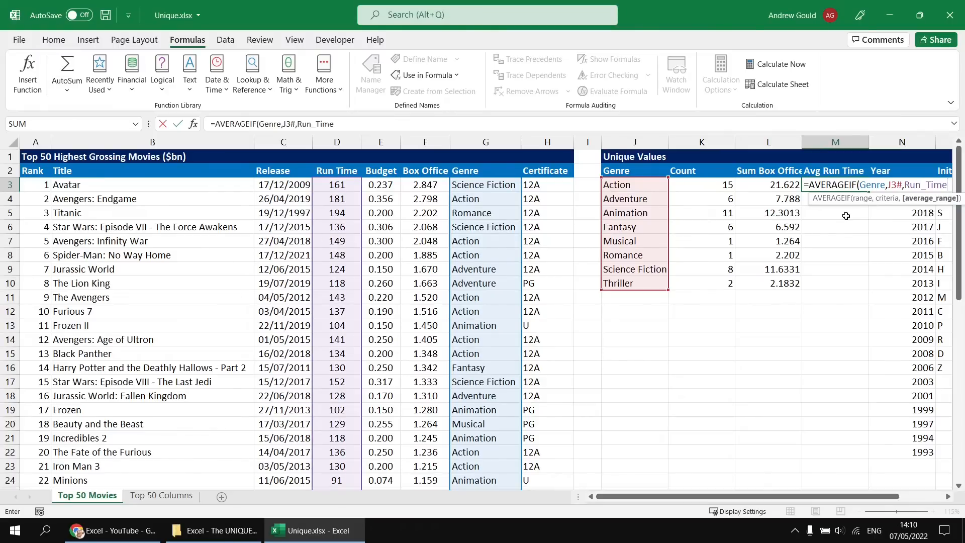
{"action": "type", "text": ")"}
{"action": "key", "text": "Return"}
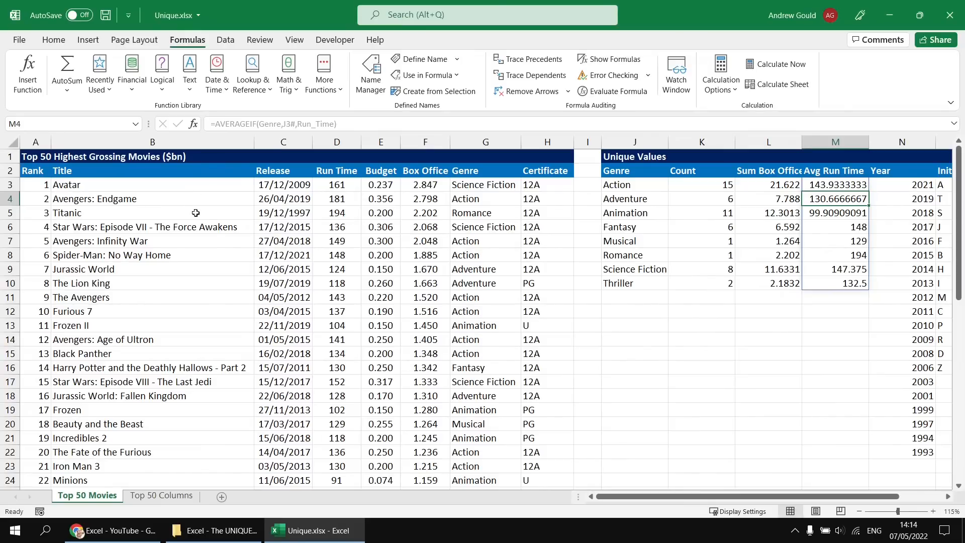
Step: Copy the Count heading from K2 to J15, extend it to Count Titles, and fill that label down into J16
{"action": "left_click", "coordinate": [681, 173]}
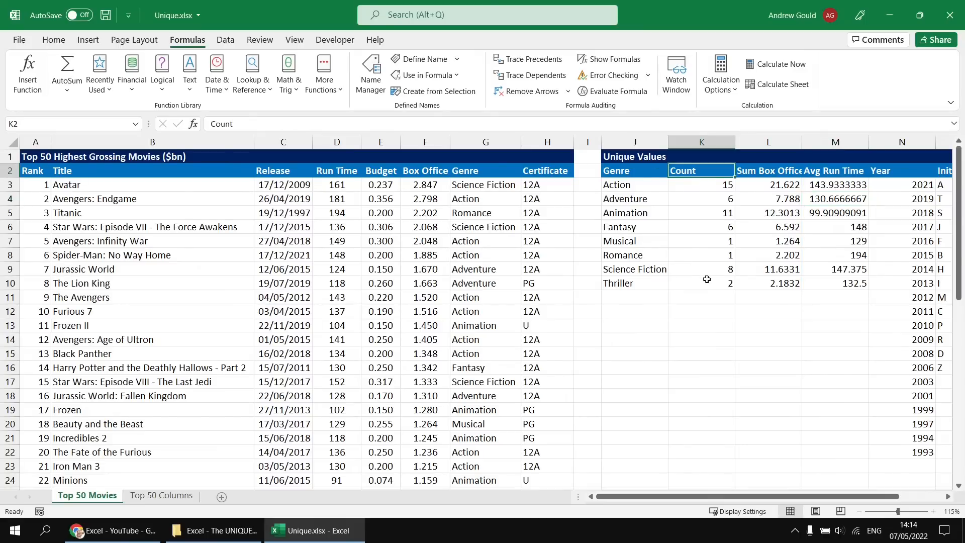
{"action": "key", "text": "ctrl+c"}
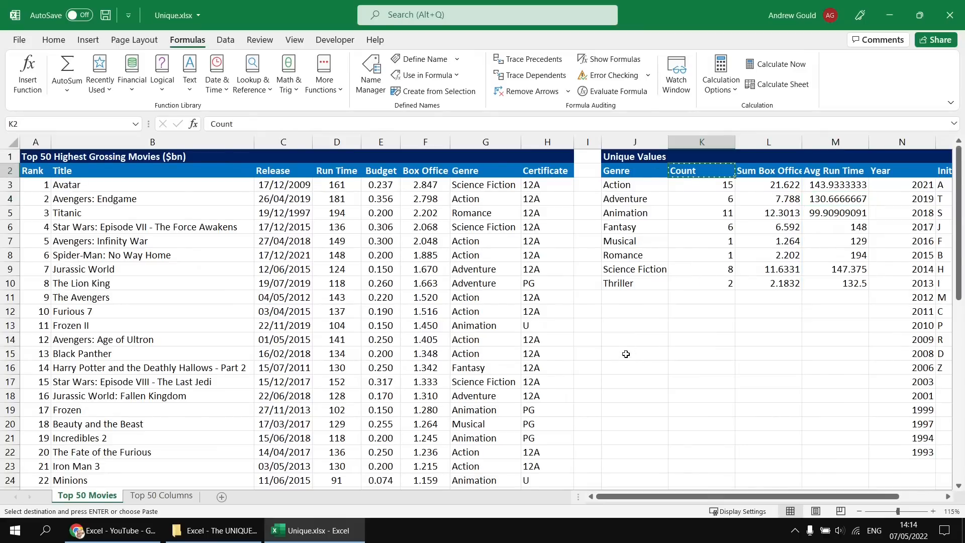
{"action": "left_click", "coordinate": [622, 353]}
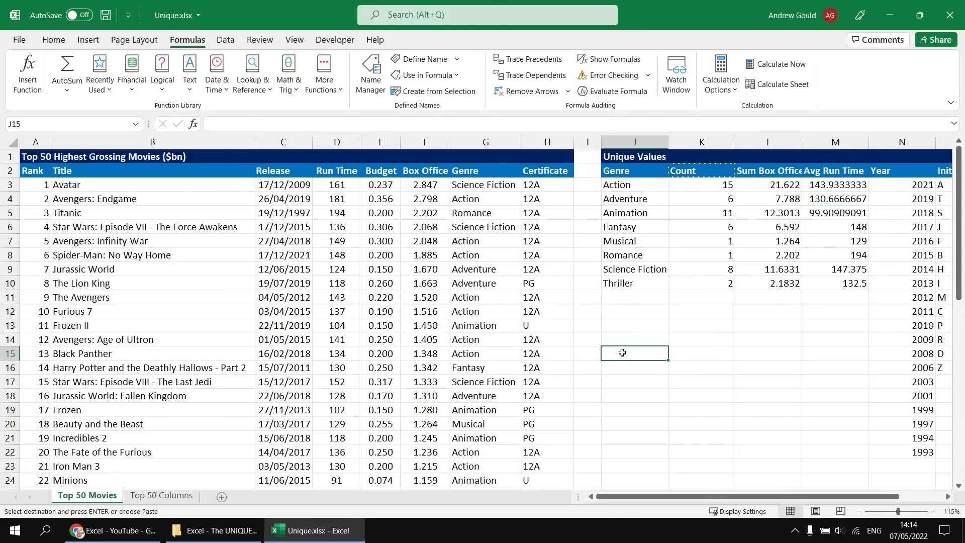
{"action": "key", "text": "ctrl+v"}
{"action": "double_click", "coordinate": [646, 355]}
{"action": "type", "text": "Titles"}
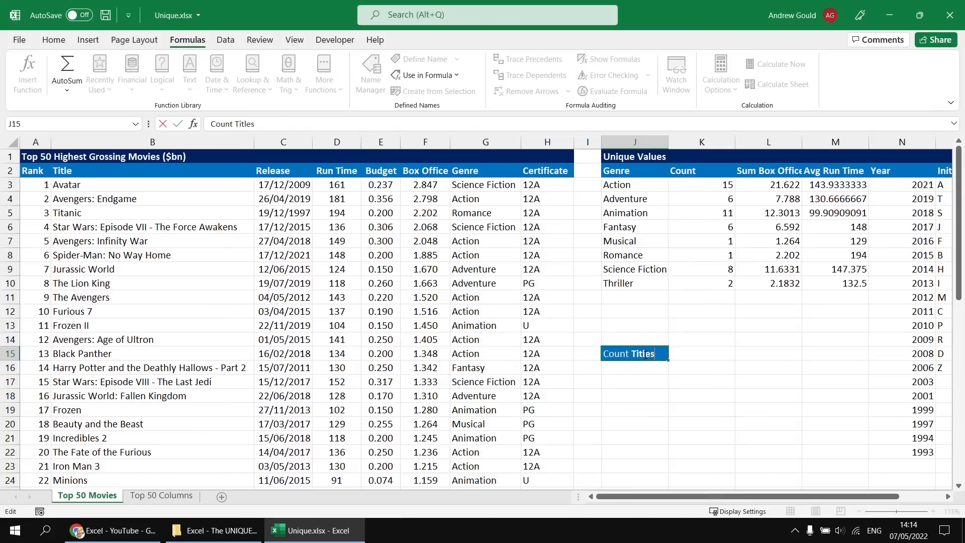
{"action": "key", "text": "Return"}
{"action": "key", "text": "ctrl+d"}
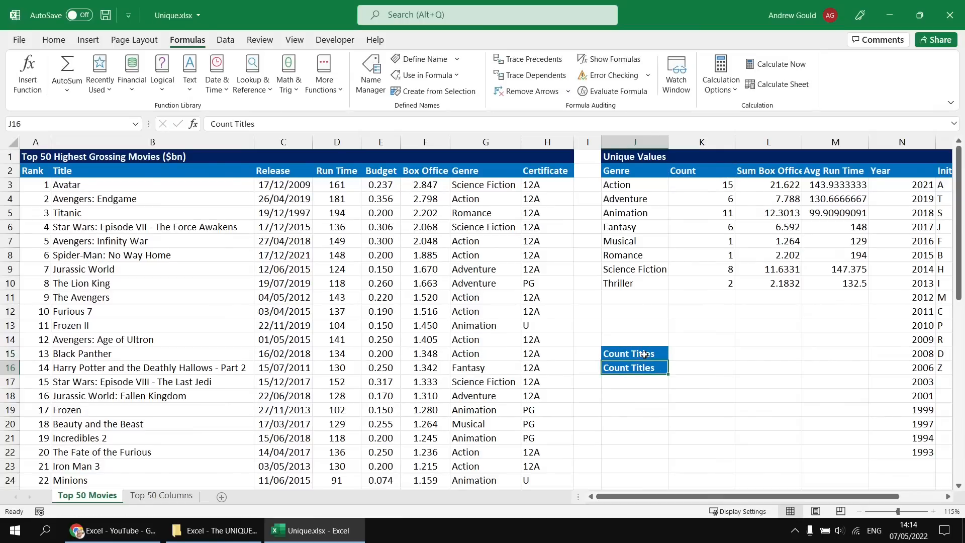
Step: Change the label in J16 to Count Unique Titles and autofit column J to its contents
{"action": "double_click", "coordinate": [631, 369]}
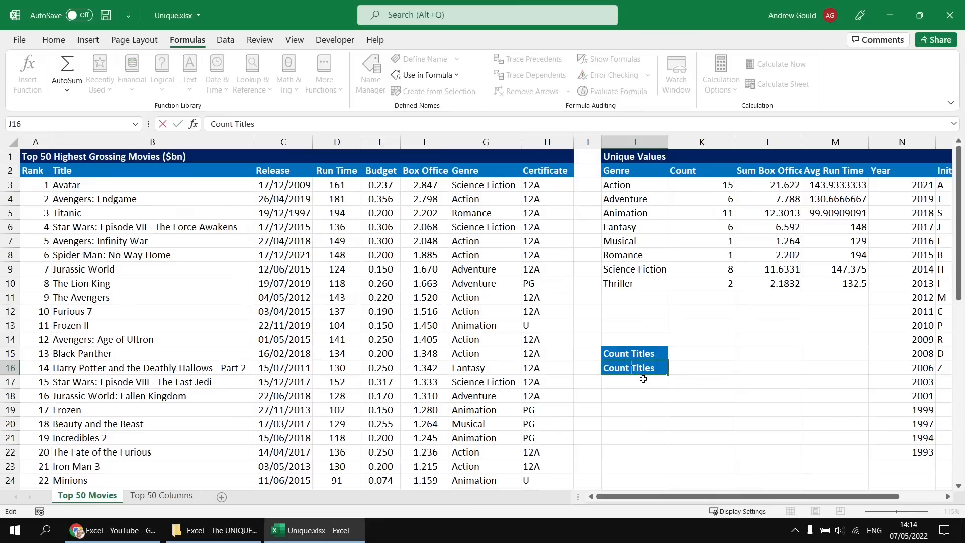
{"action": "type", "text": "Unique"}
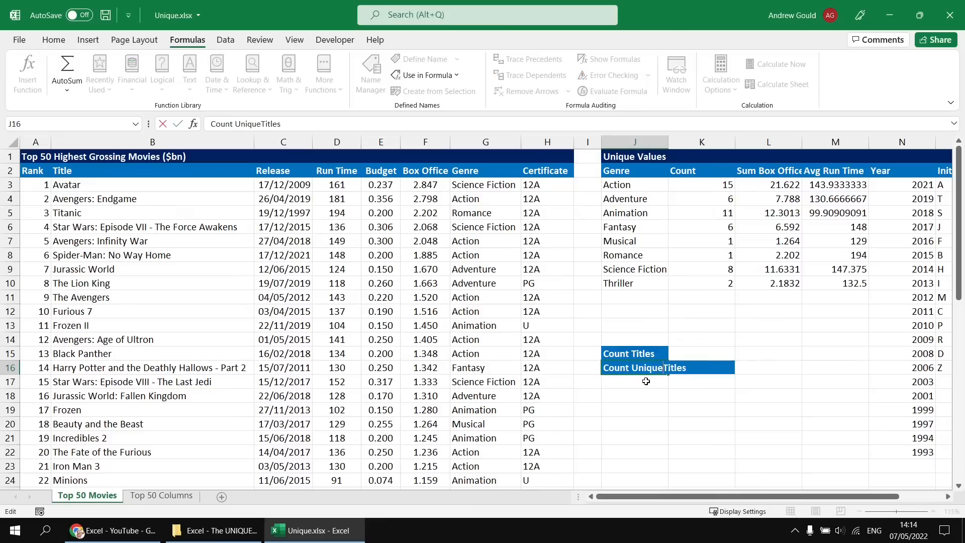
{"action": "key", "text": "Return"}
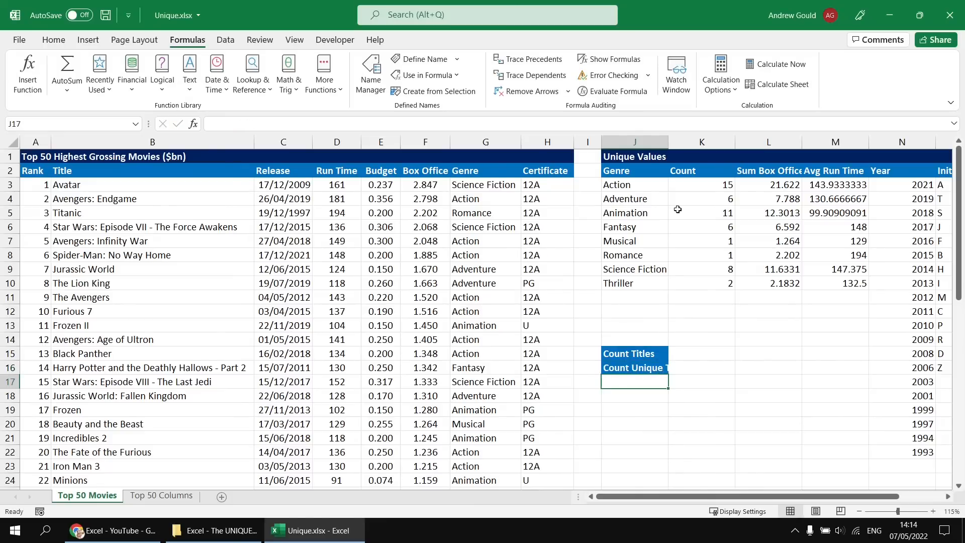
{"action": "double_click", "coordinate": [670, 136]}
Step: Count all movie titles by entering the formula =COUNTA(Title) in K15
{"action": "left_click", "coordinate": [726, 354]}
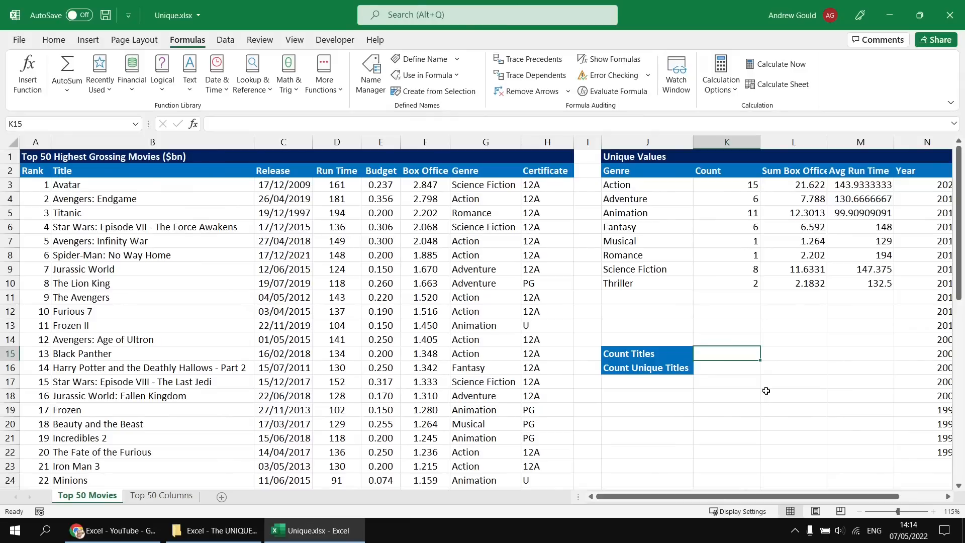
{"action": "type", "text": "=coun"}
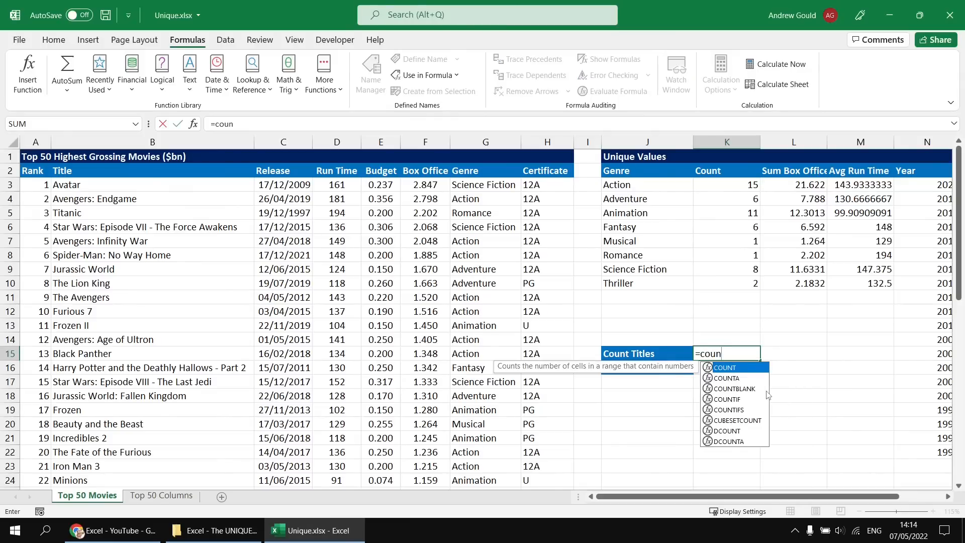
{"action": "key", "text": "Down"}
{"action": "key", "text": "Tab"}
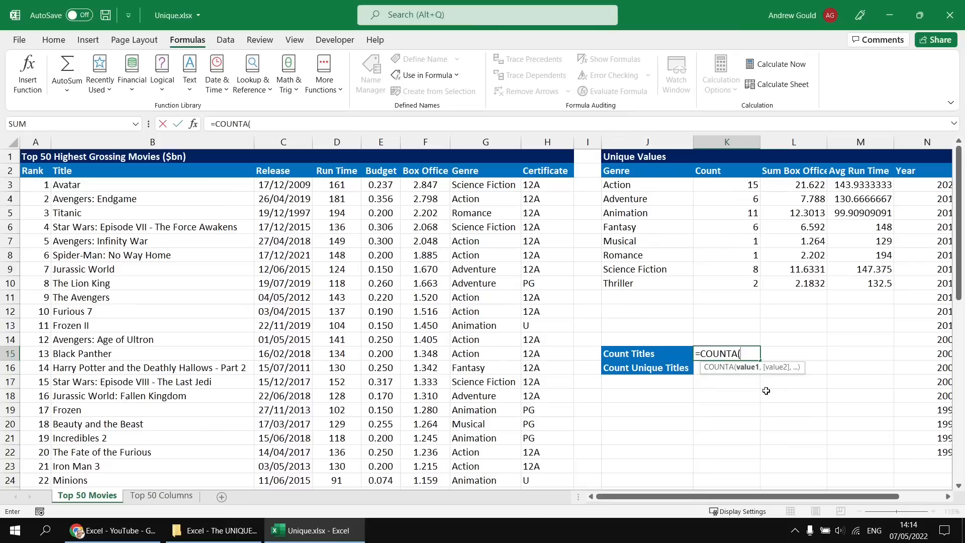
{"action": "type", "text": "Title"}
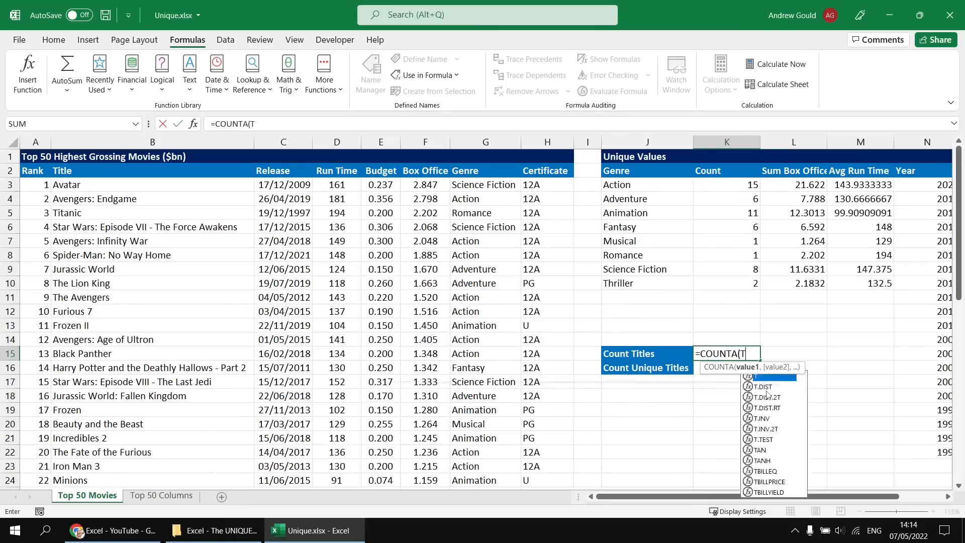
{"action": "key", "text": "Tab"}
{"action": "type", "text": ")"}
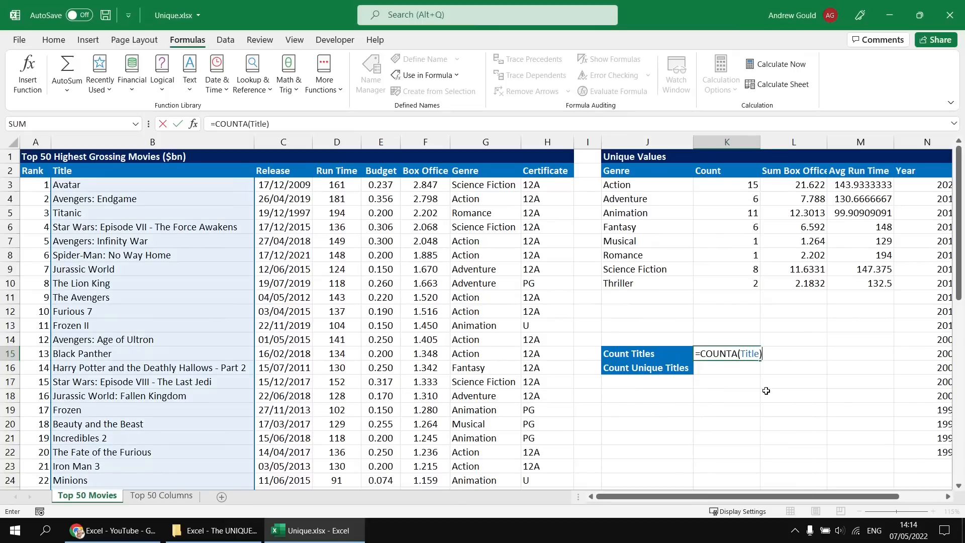
{"action": "key", "text": "Return"}
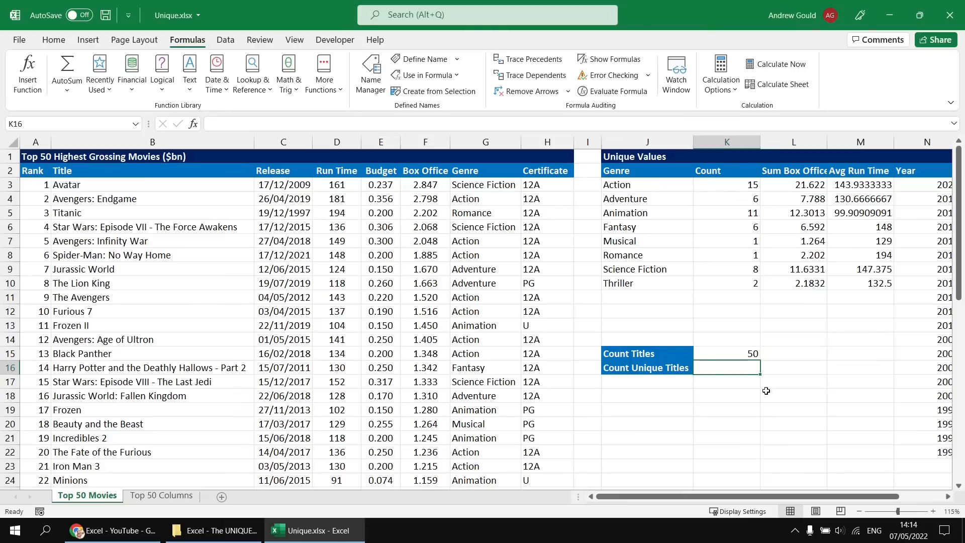
Step: Count the distinct movie titles by entering the formula =COUNTA(UNIQUE(Title)) in K16
{"action": "type", "text": "=COUNTA"}
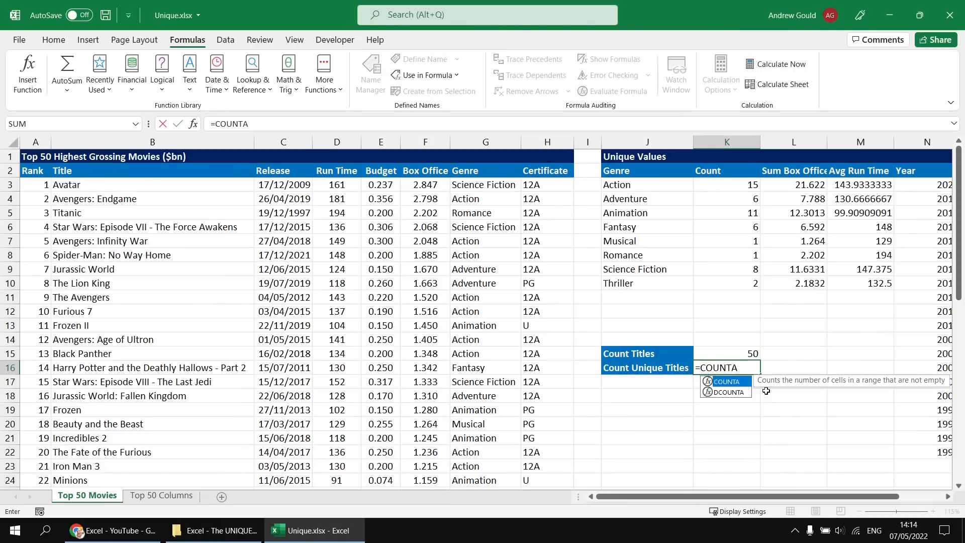
{"action": "type", "text": "(UNIQ"}
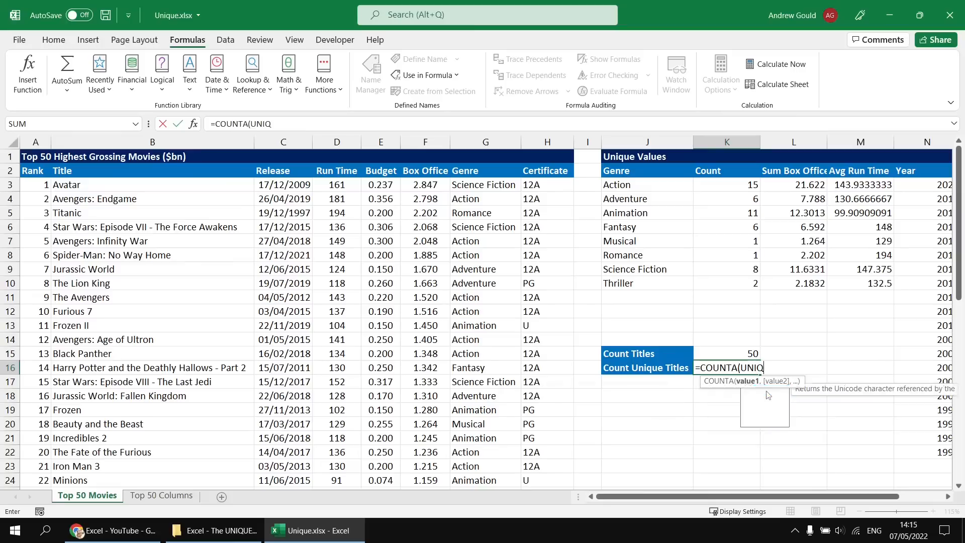
{"action": "double_click", "coordinate": [766, 390]}
{"action": "type", "text": "T"}
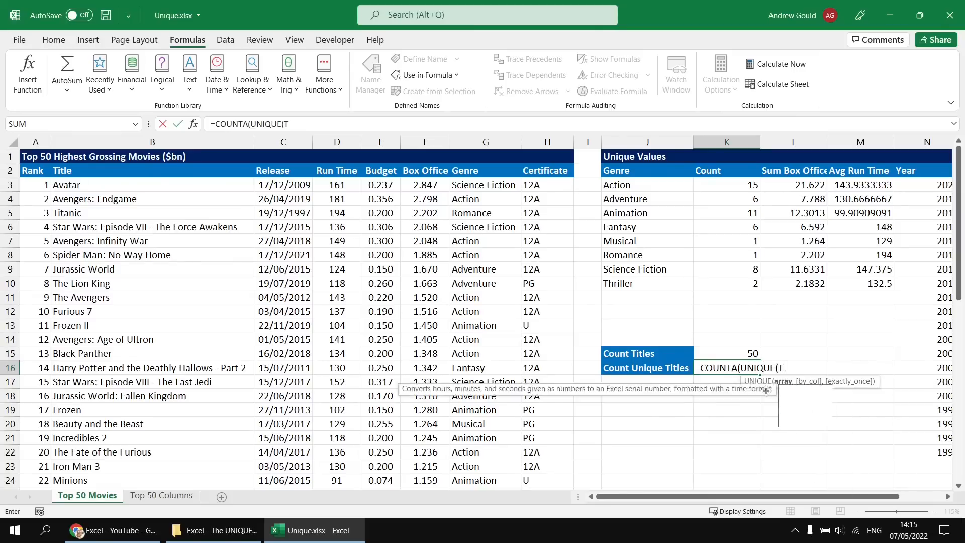
{"action": "type", "text": "itle))"}
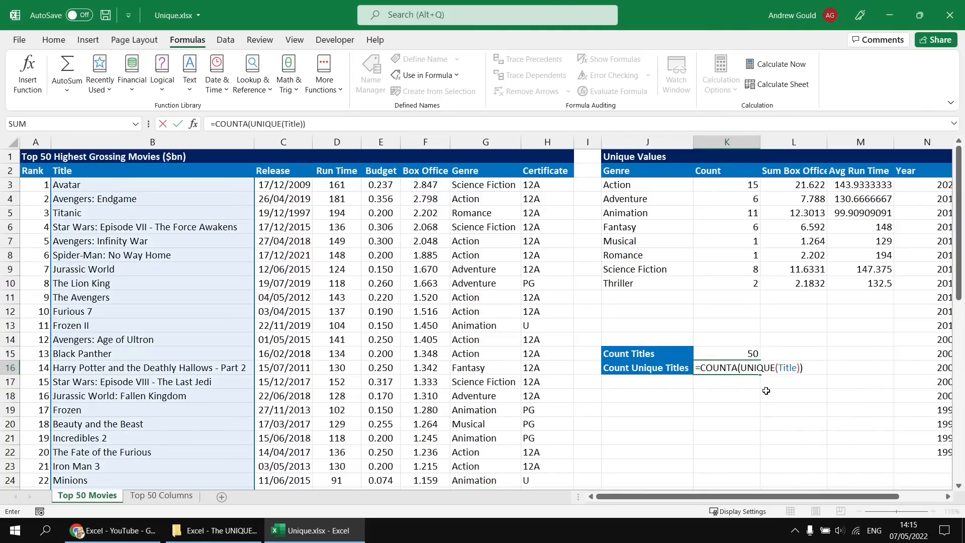
{"action": "key", "text": "Return"}
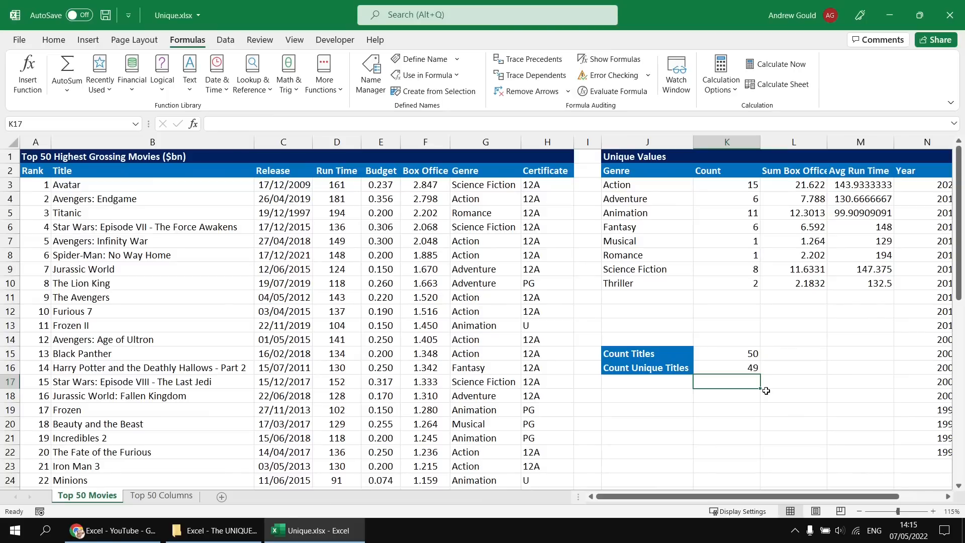
Step: Highlight duplicate values in the Title named range with conditional formatting, using Light Red Fill with Dark Red Text
{"action": "left_click", "coordinate": [136, 125]}
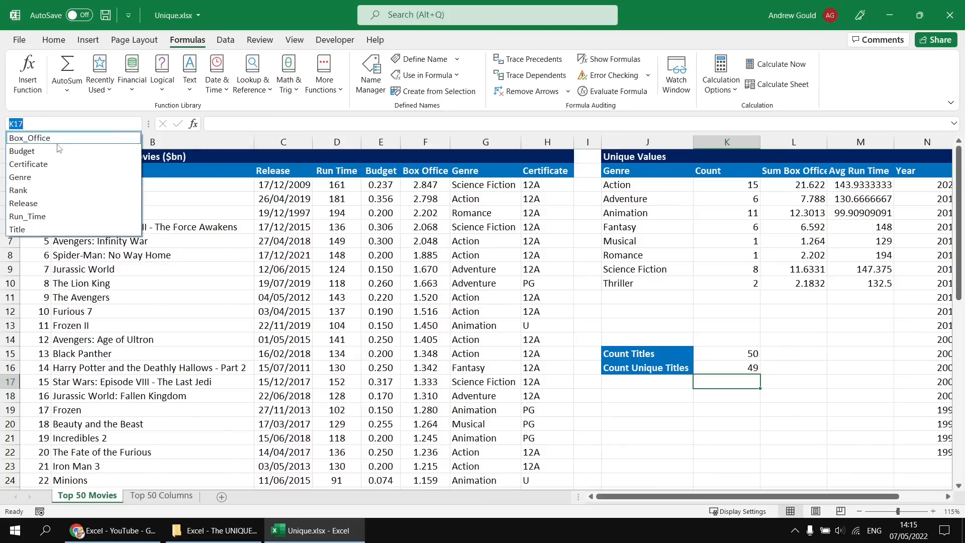
{"action": "left_click", "coordinate": [36, 231]}
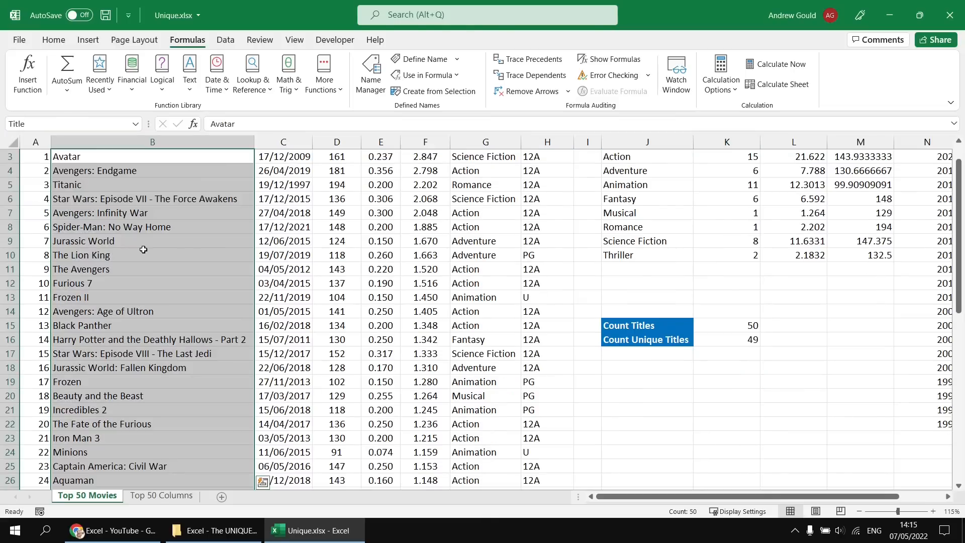
{"action": "left_click", "coordinate": [54, 39]}
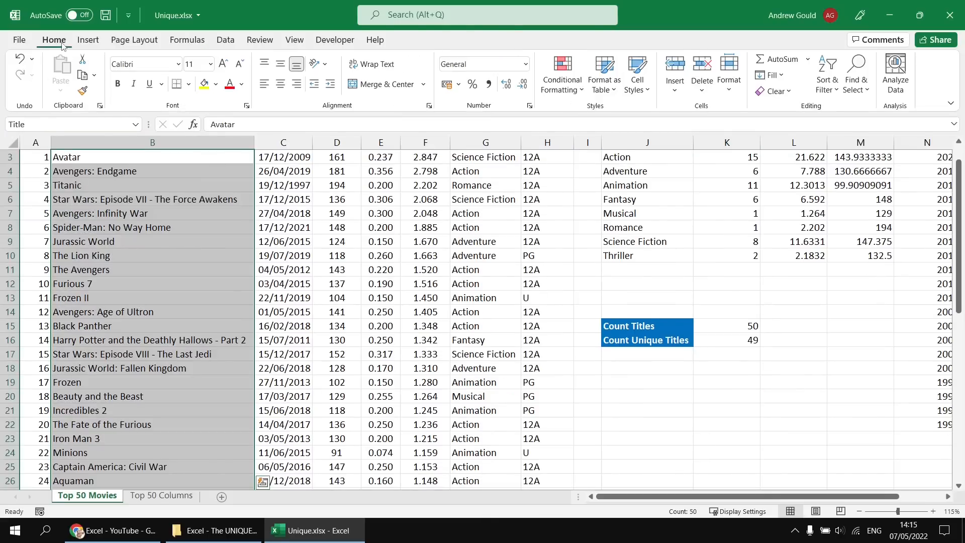
{"action": "left_click", "coordinate": [570, 89]}
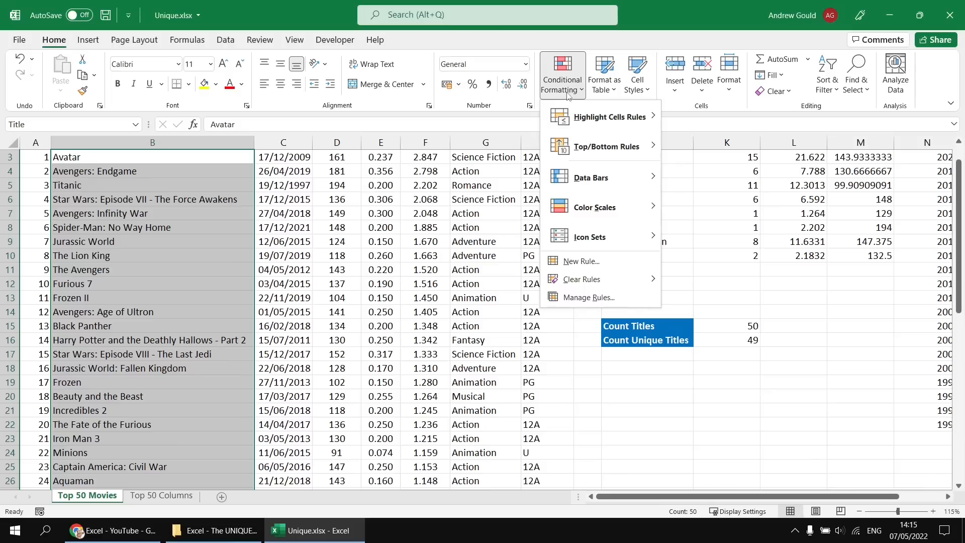
{"action": "mouse_move", "coordinate": [577, 127]}
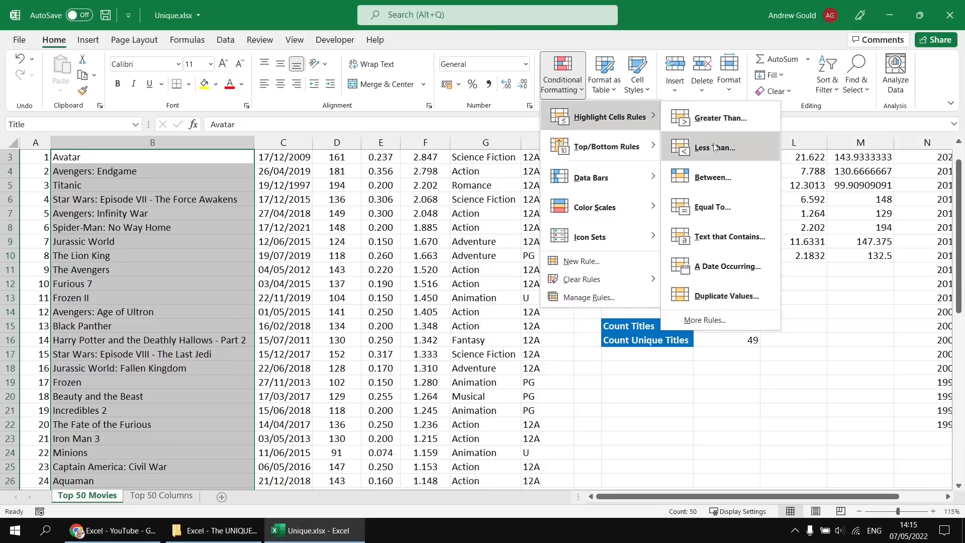
{"action": "left_click", "coordinate": [723, 297]}
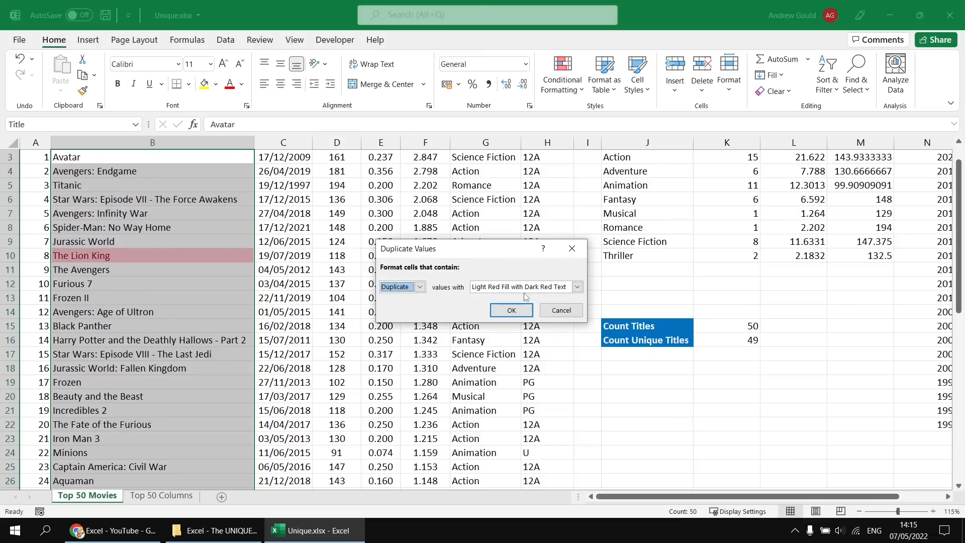
{"action": "left_click", "coordinate": [509, 308]}
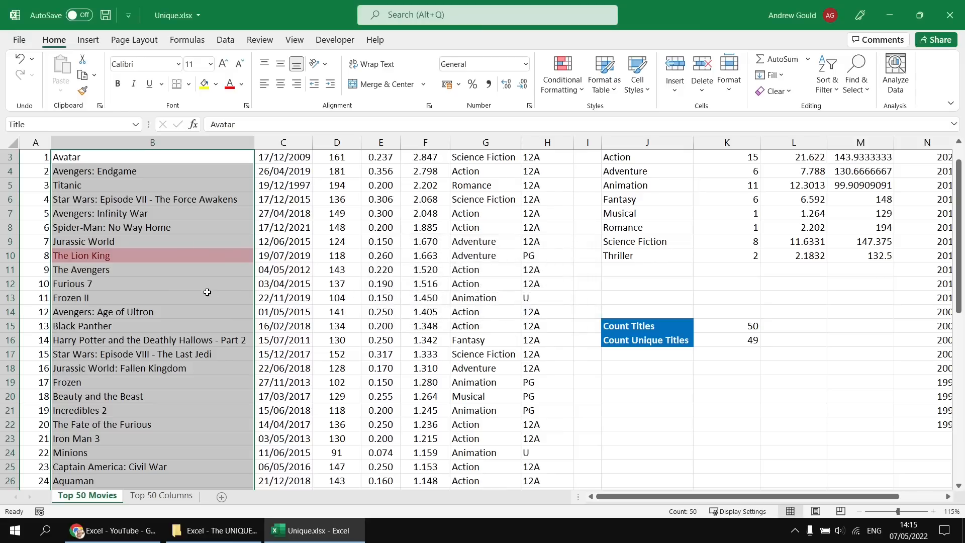
Step: Examine the whole movie list for highlighted duplicate titles, compare their release dates, and return to cell A1
{"action": "scroll", "coordinate": [199, 292], "scroll_direction": "down", "scroll_amount": 4, "text": "ctrl"}
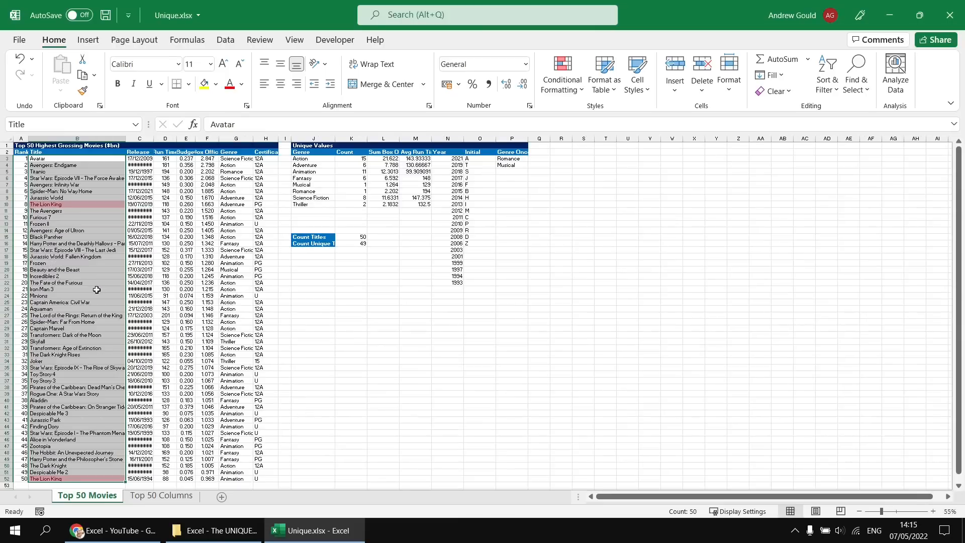
{"action": "left_click", "coordinate": [61, 151]}
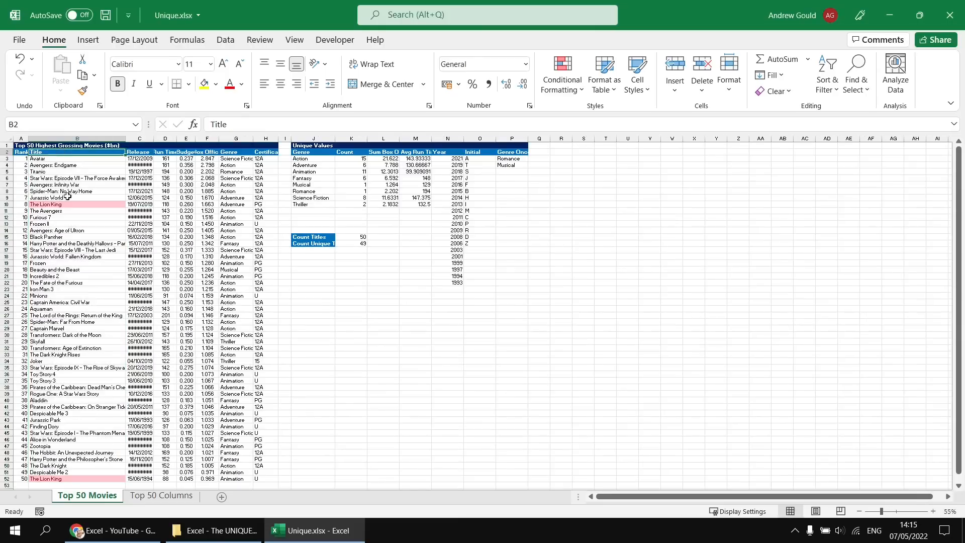
{"action": "left_click", "coordinate": [143, 479]}
{"action": "left_click", "coordinate": [140, 204]}
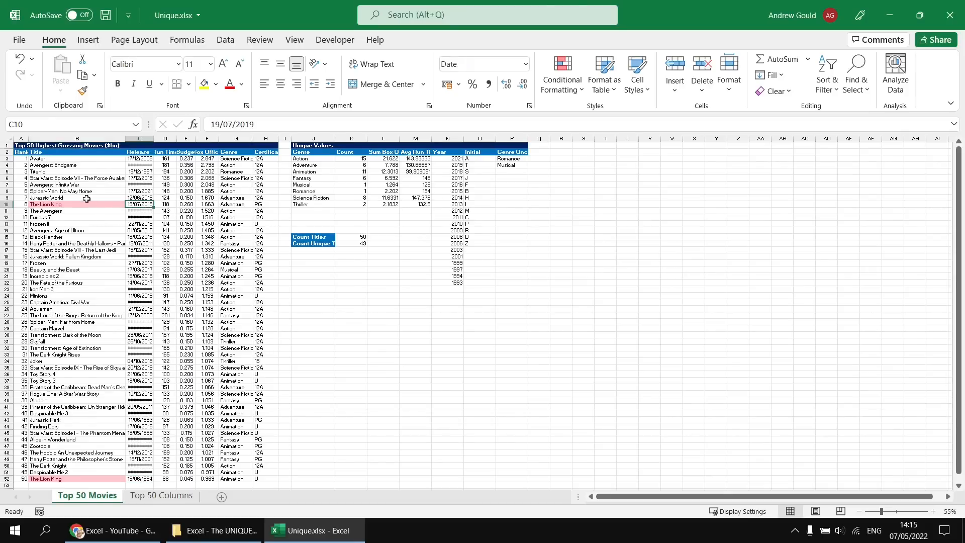
{"action": "scroll", "coordinate": [86, 200], "scroll_direction": "up", "scroll_amount": 3, "text": "ctrl"}
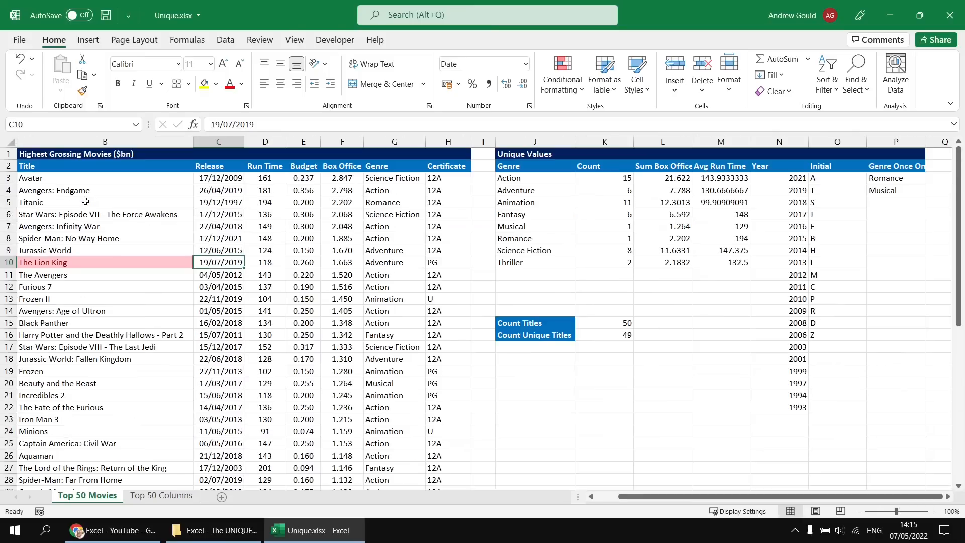
{"action": "left_click", "coordinate": [592, 497]}
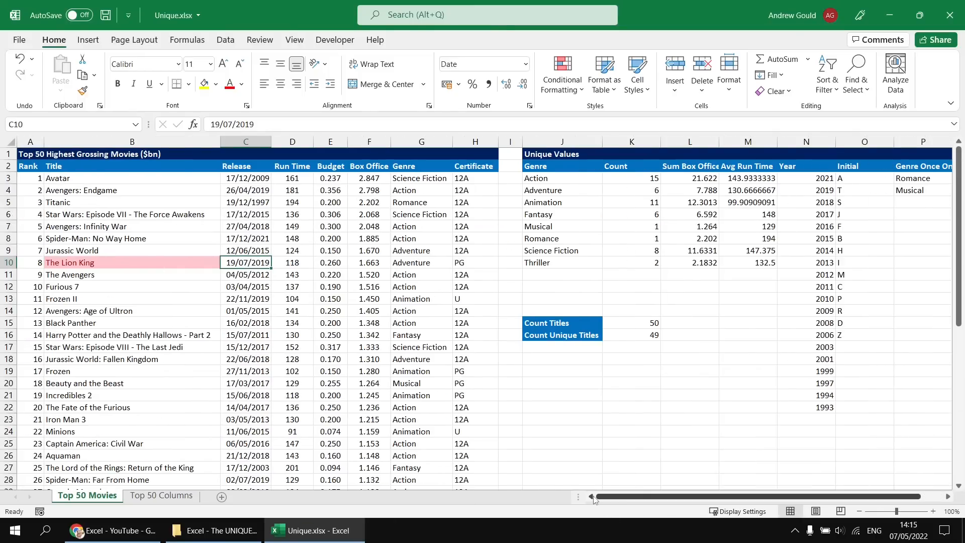
{"action": "left_click", "coordinate": [28, 156]}
{"action": "scroll", "coordinate": [29, 155], "scroll_direction": "up", "scroll_amount": 1, "text": "ctrl"}
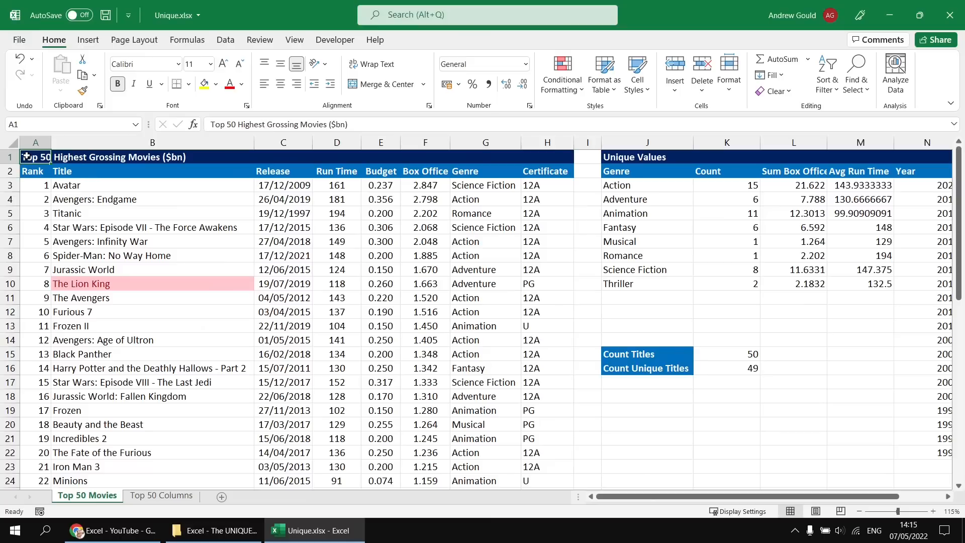